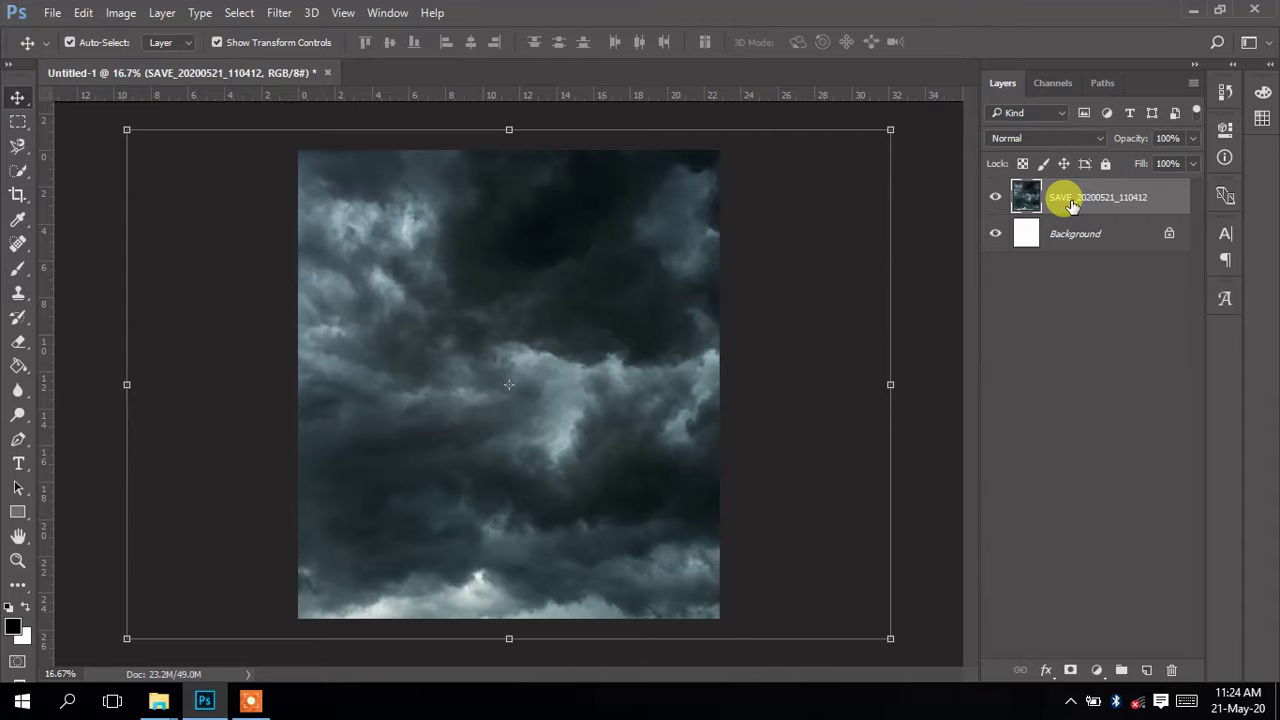
# - Add a Levels adjustment clipped to the cloudy sky layer, with input shadows 8, midtones 0.80 and highlights 221
pyautogui.click(1099, 672)
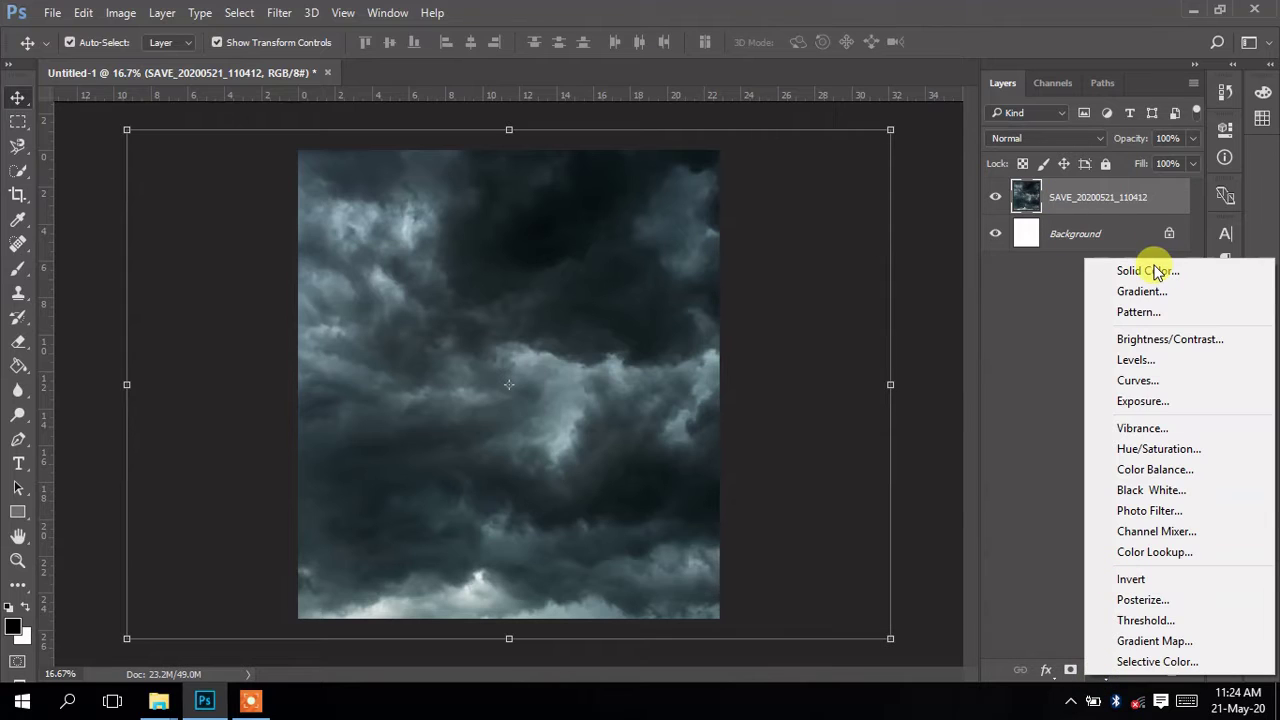
pyautogui.click(1136, 378)
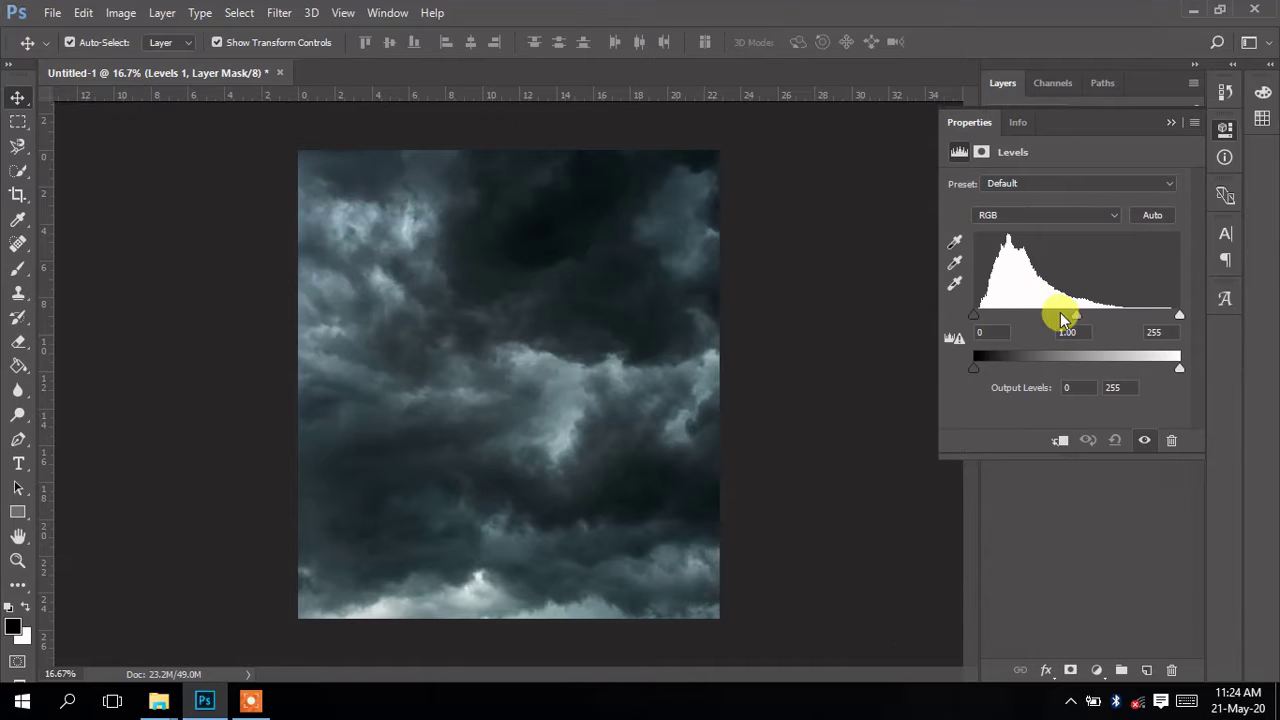
pyautogui.click(1058, 440)
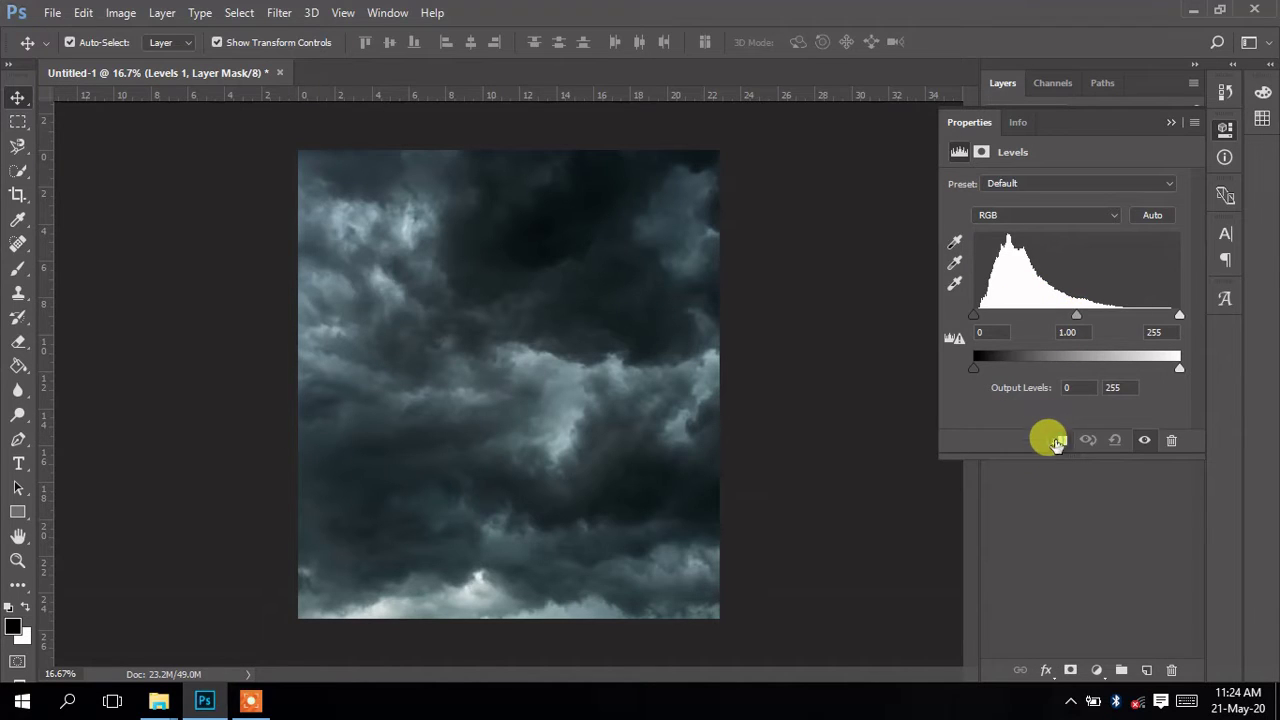
pyautogui.moveTo(1088, 320); pyautogui.dragTo(1094, 320)
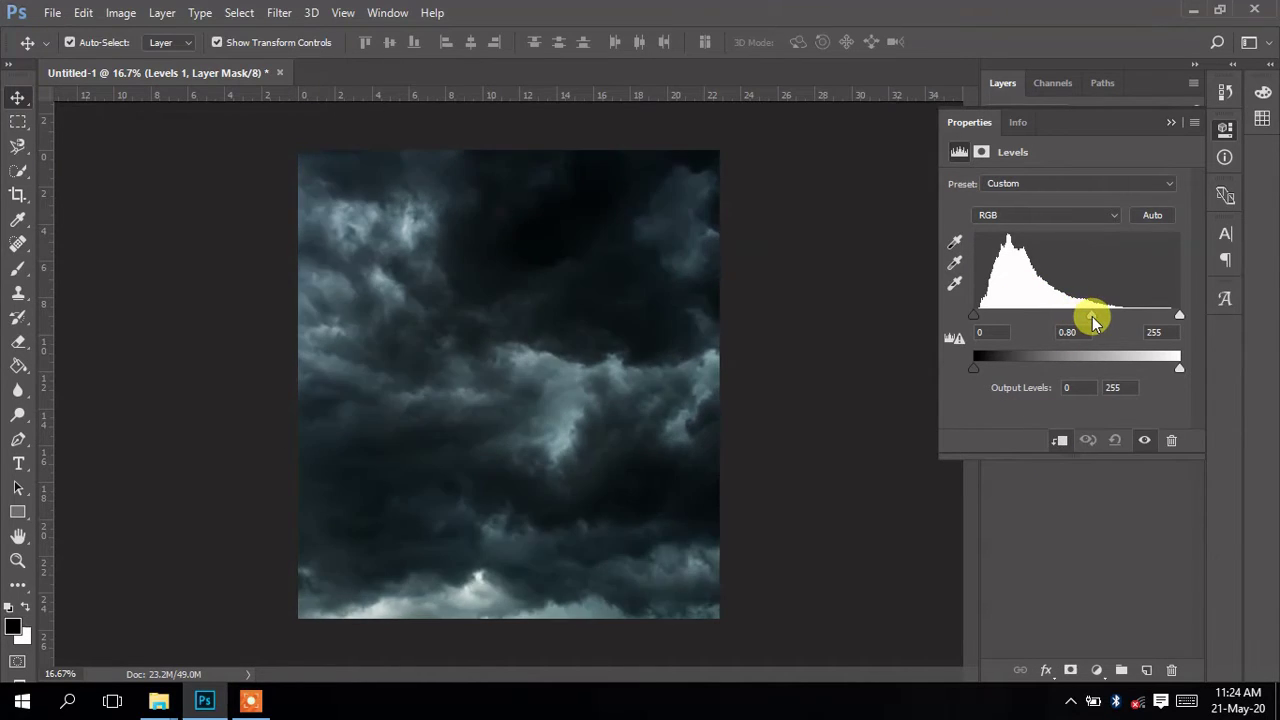
pyautogui.moveTo(1174, 321); pyautogui.dragTo(1152, 320)
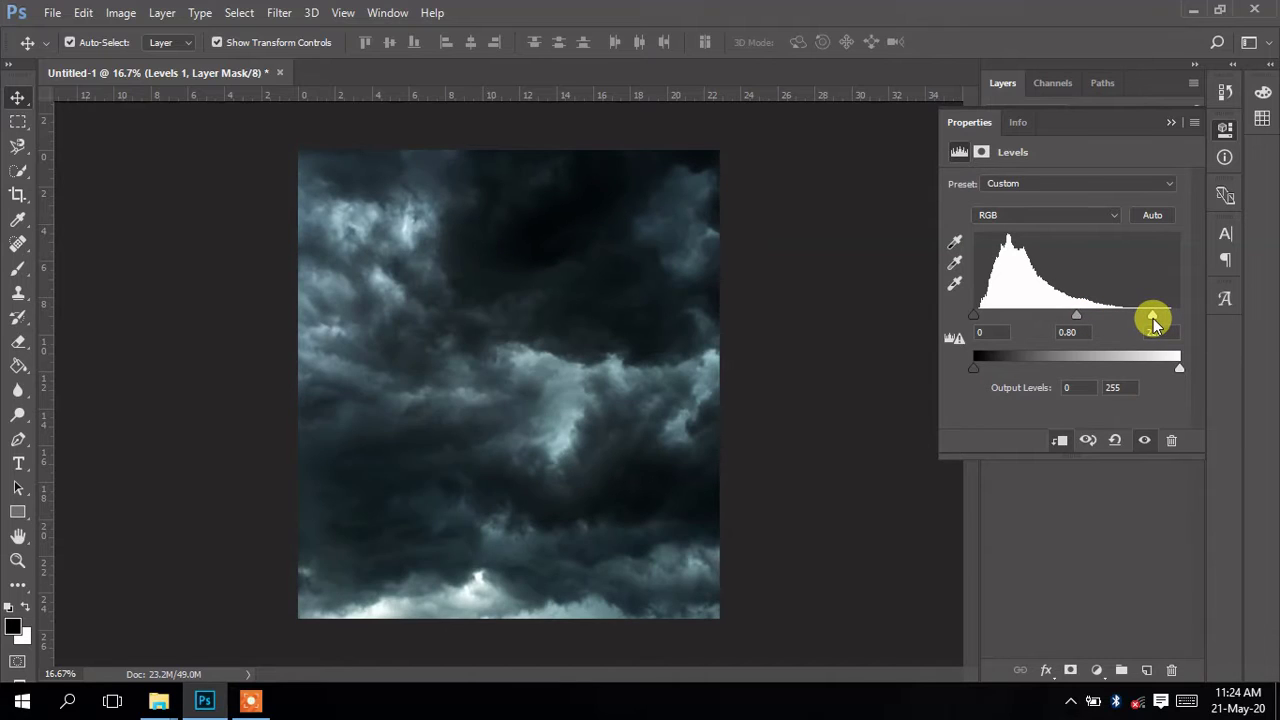
pyautogui.moveTo(974, 316); pyautogui.dragTo(979, 318)
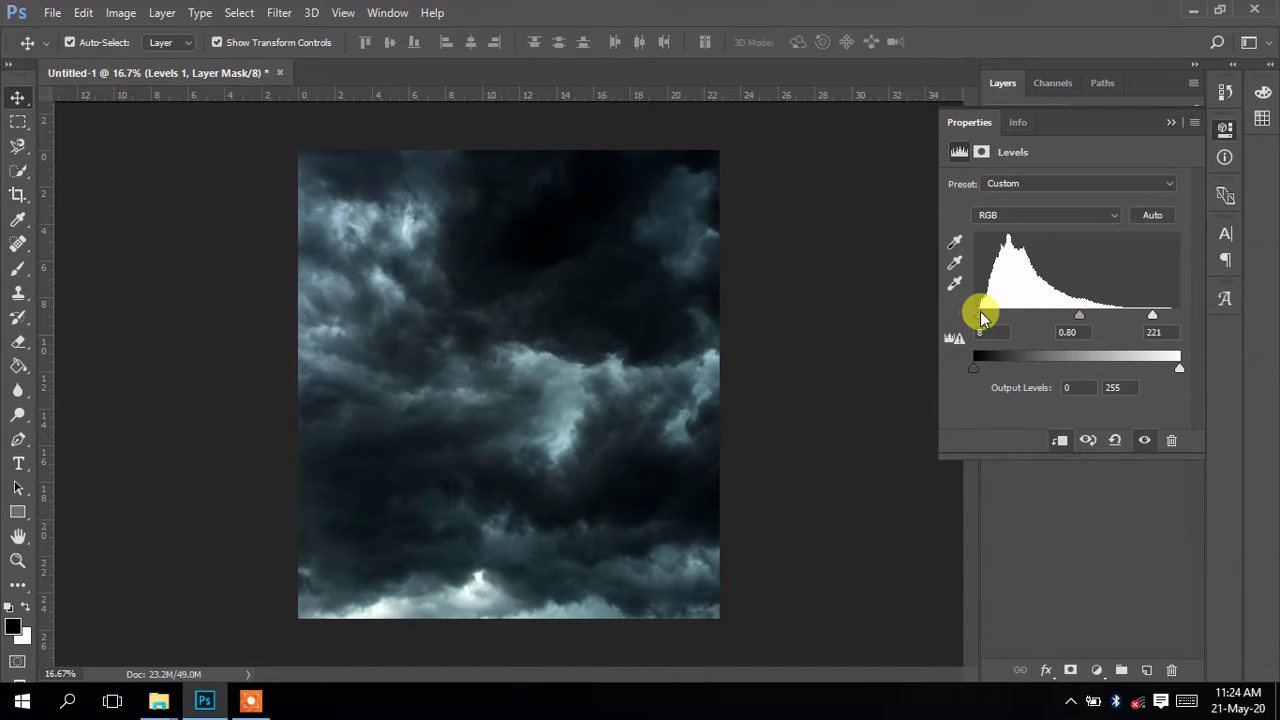
pyautogui.click(1171, 122)
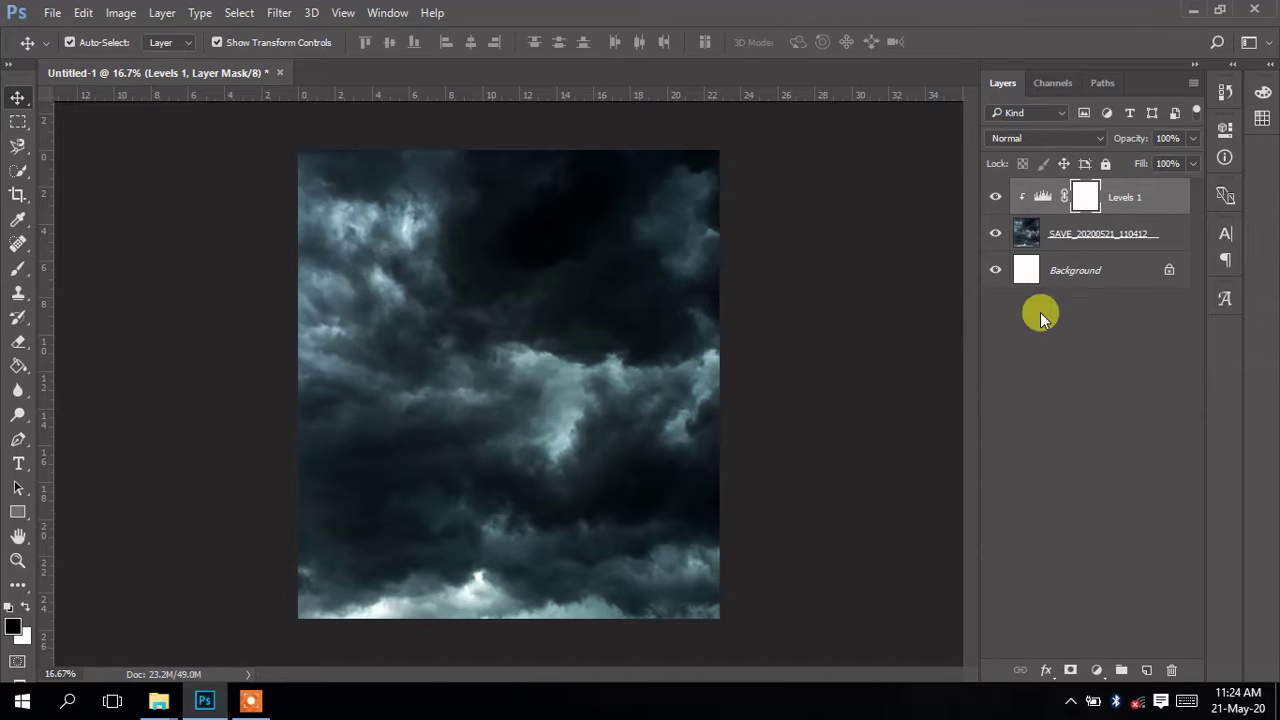
# - Place Castle.png from the Order Photos folder into the document above the sky's Levels adjustment
pyautogui.moveTo(158, 702)
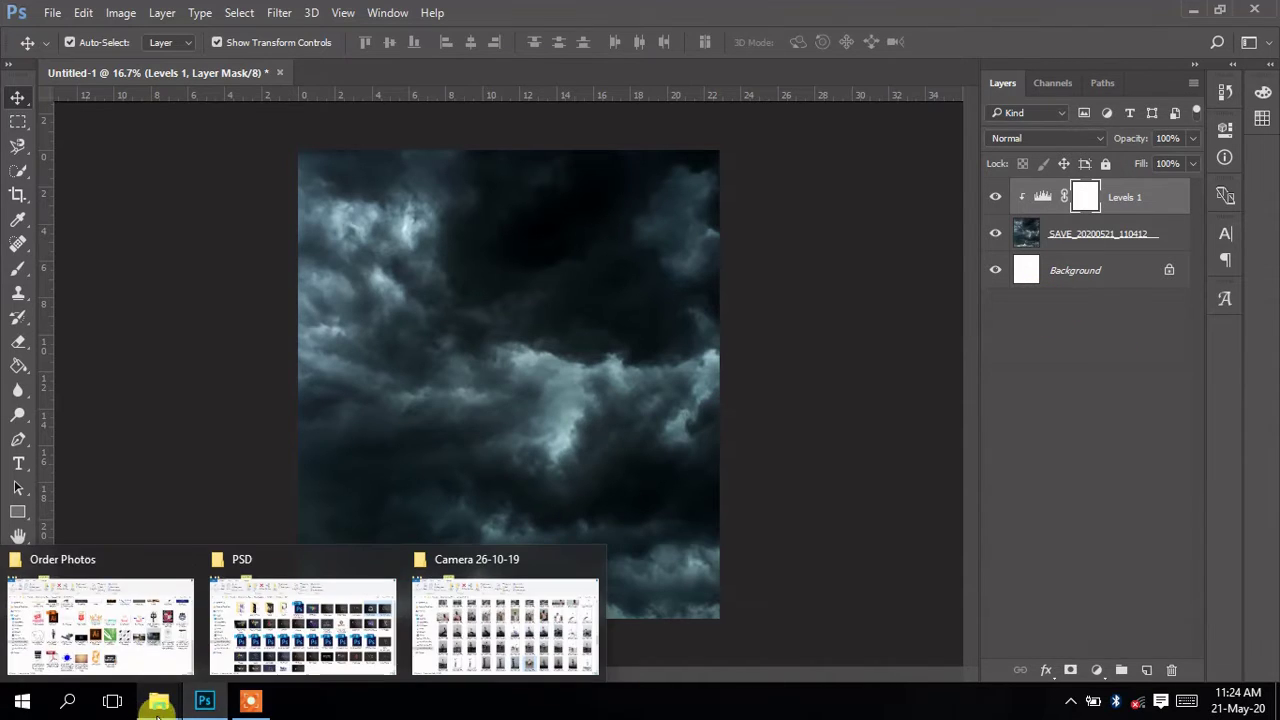
pyautogui.click(140, 630)
pyautogui.click(905, 420)
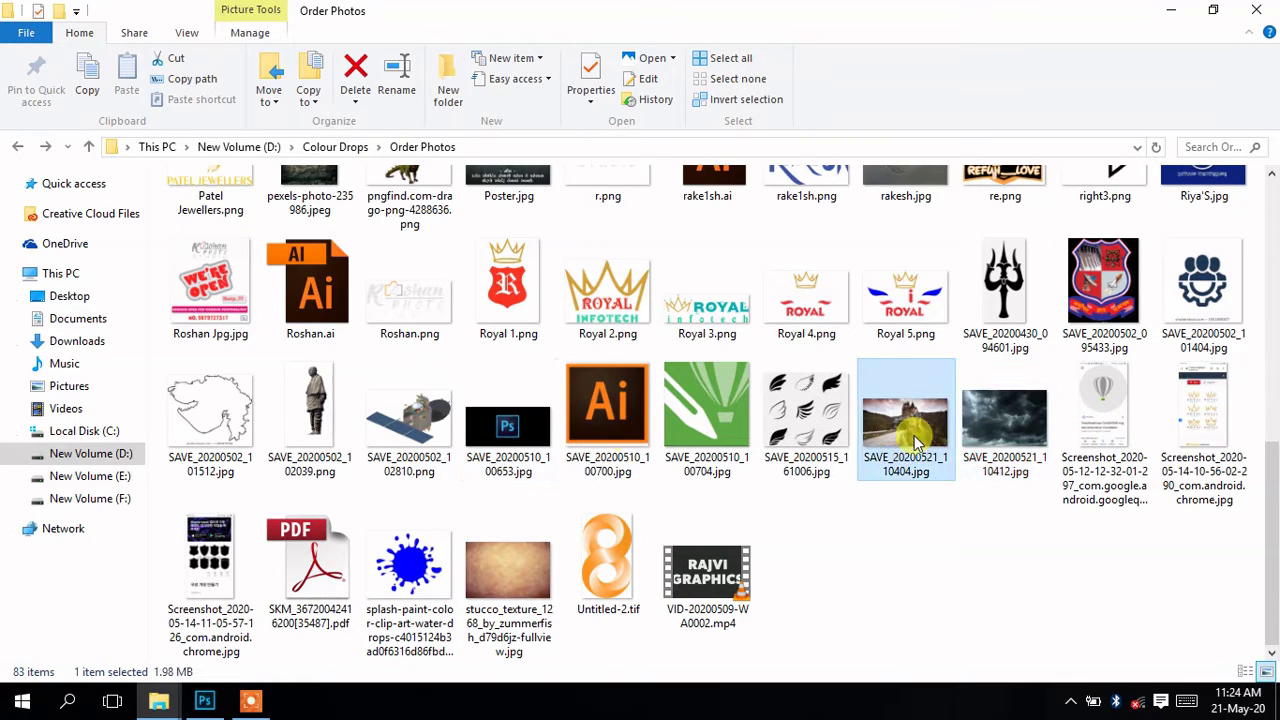
pyautogui.scroll(10, 543, 463)
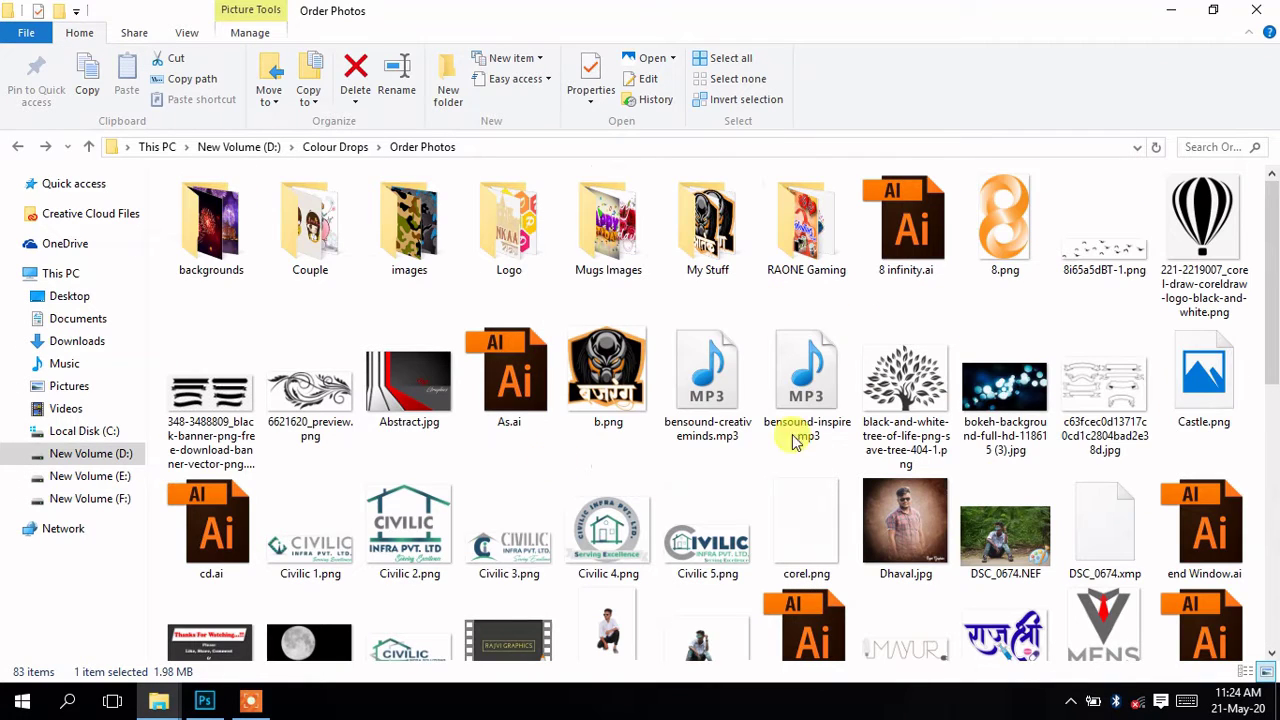
pyautogui.click(1203, 385)
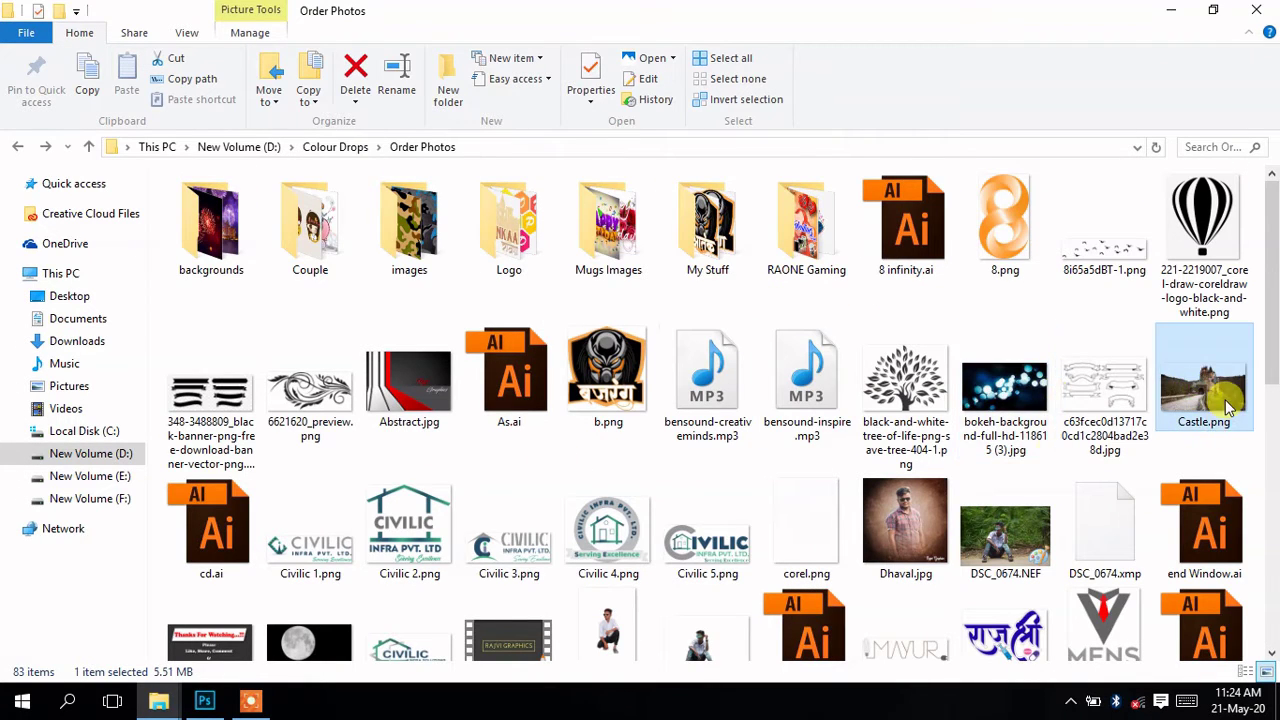
pyautogui.moveTo(597, 535); pyautogui.dragTo(552, 360)
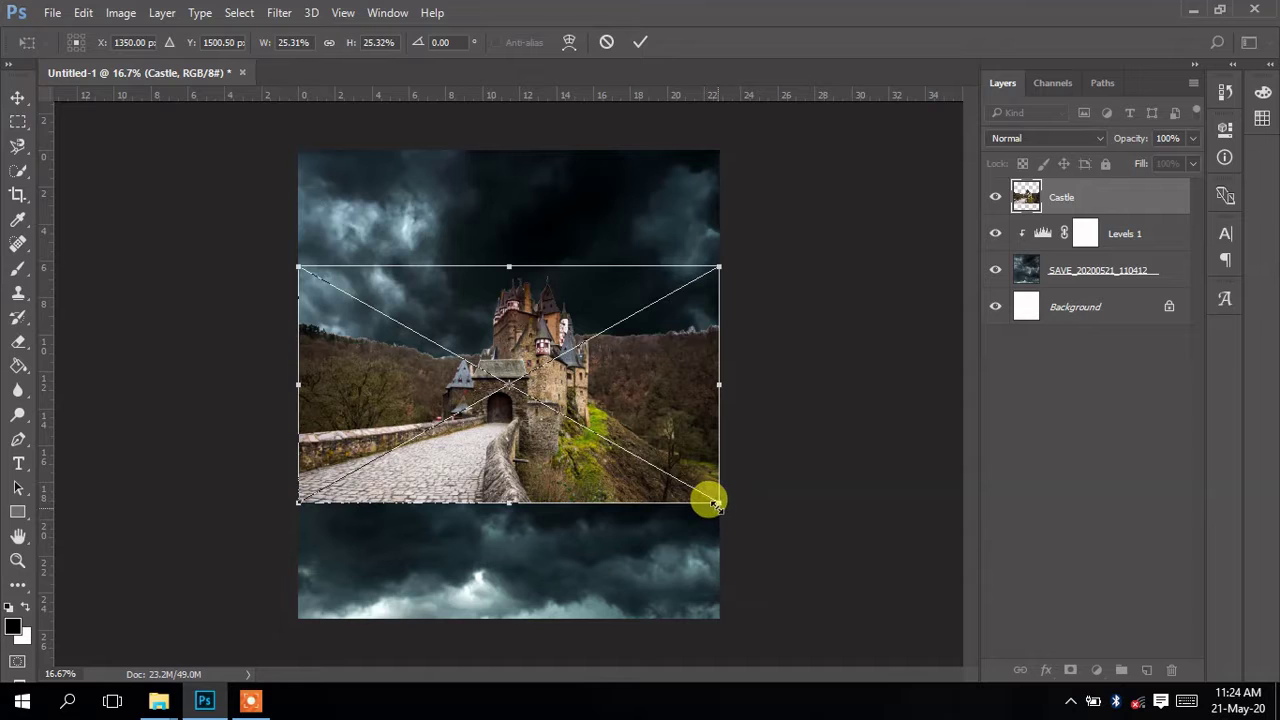
# - Scale the castle image to about 41%, align it with the canvas's bottom edge, shifted toward the right, and rasterize its layer
pyautogui.moveTo(709, 498); pyautogui.dragTo(816, 615)
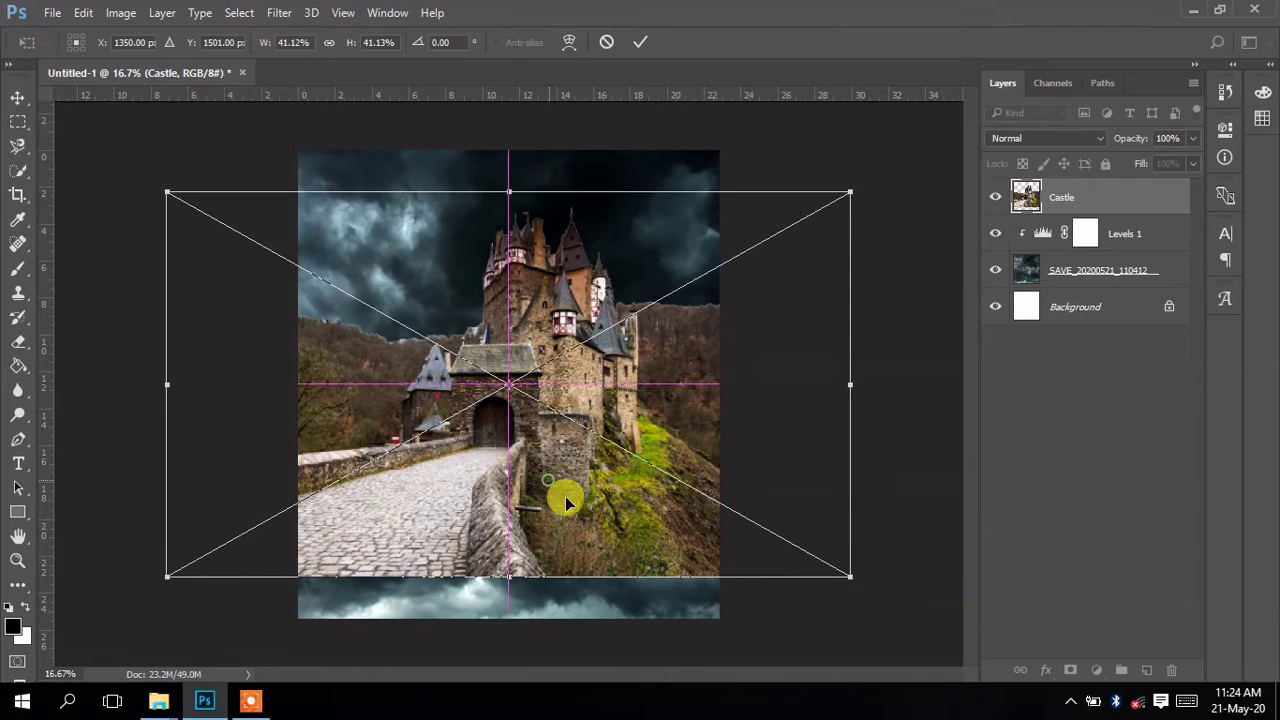
pyautogui.moveTo(565, 496); pyautogui.dragTo(634, 523)
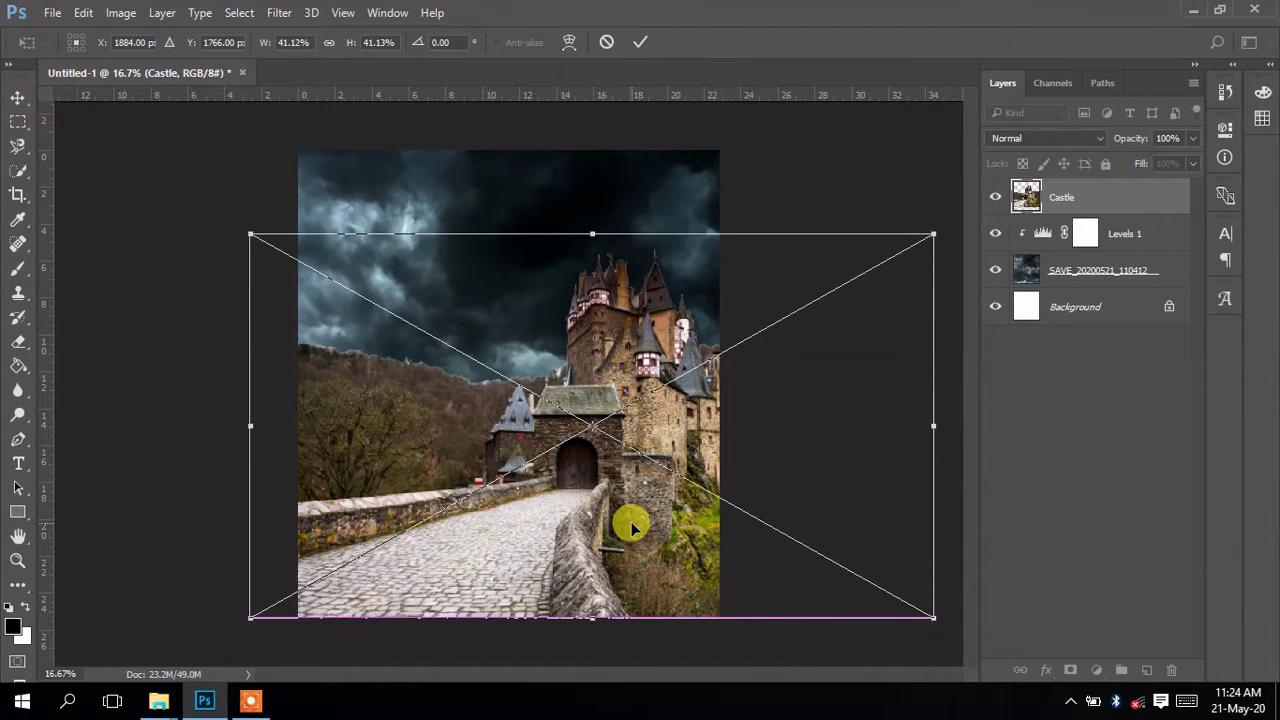
pyautogui.click(642, 46)
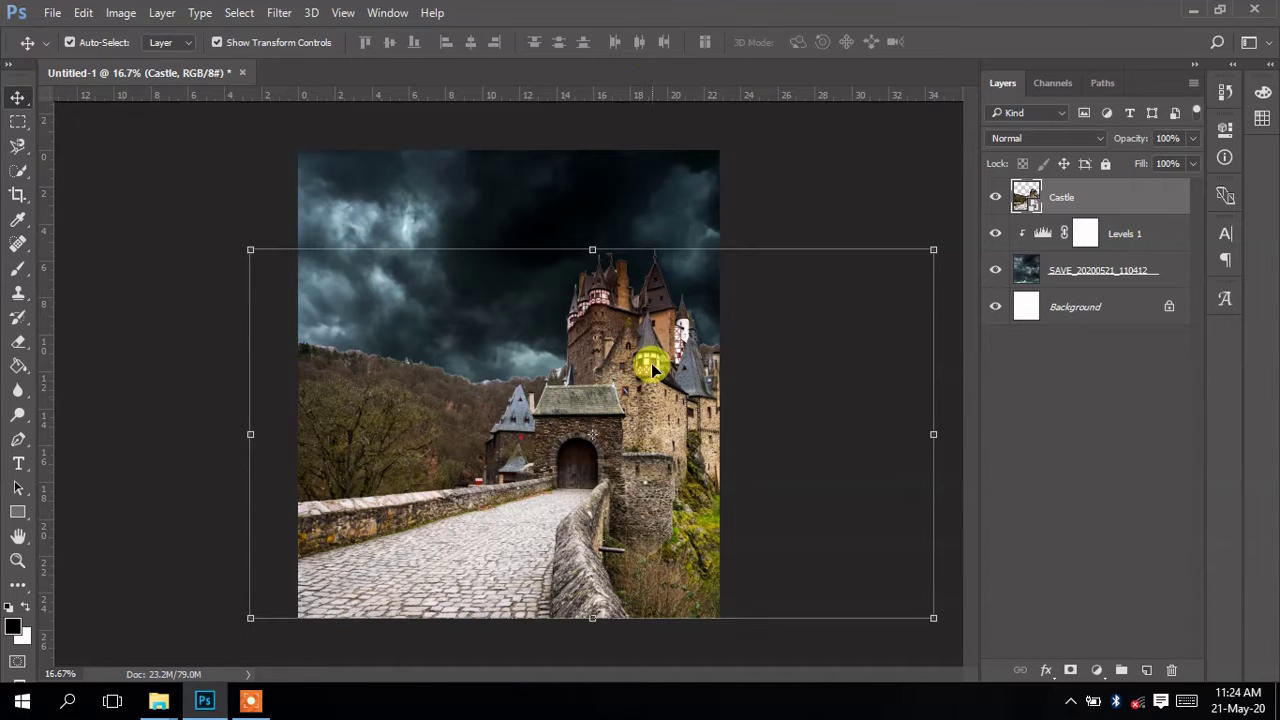
pyautogui.rightClick(1060, 205)
pyautogui.click(740, 414)
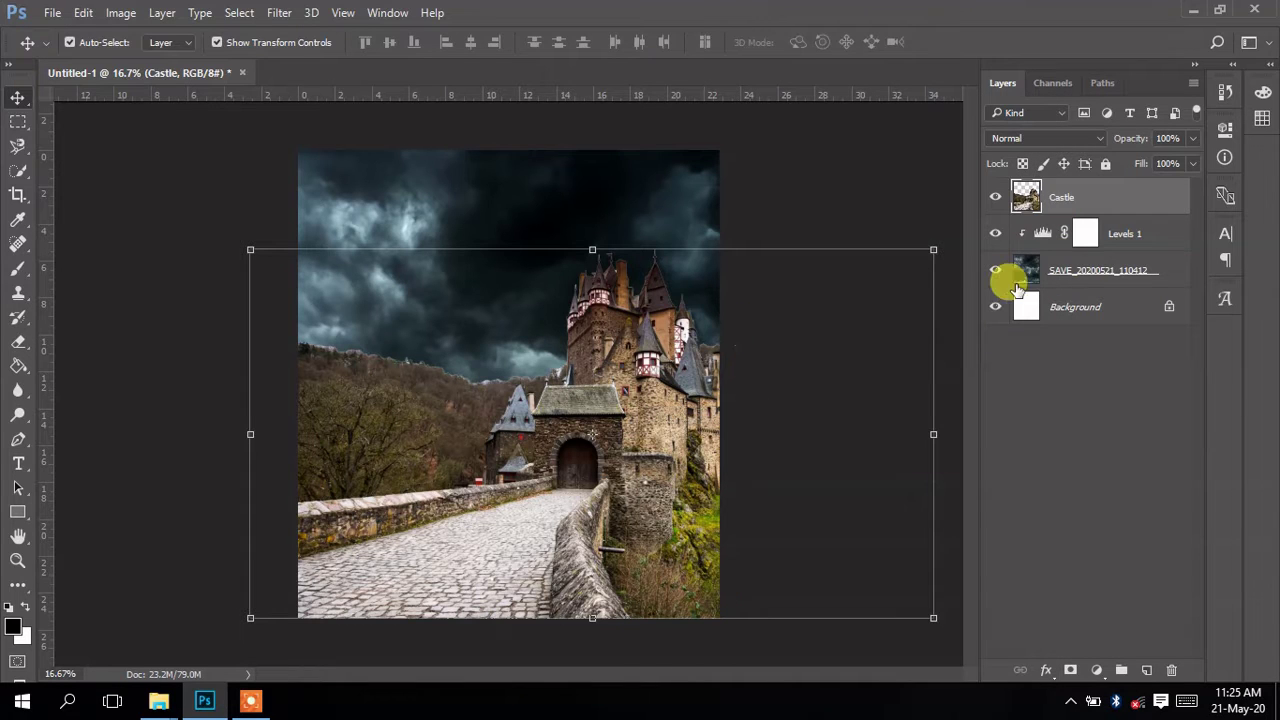
# - Add a Levels adjustment clipped to the Castle layer, with input shadows 24, midtones 0.81 and highlights 226
pyautogui.click(1097, 671)
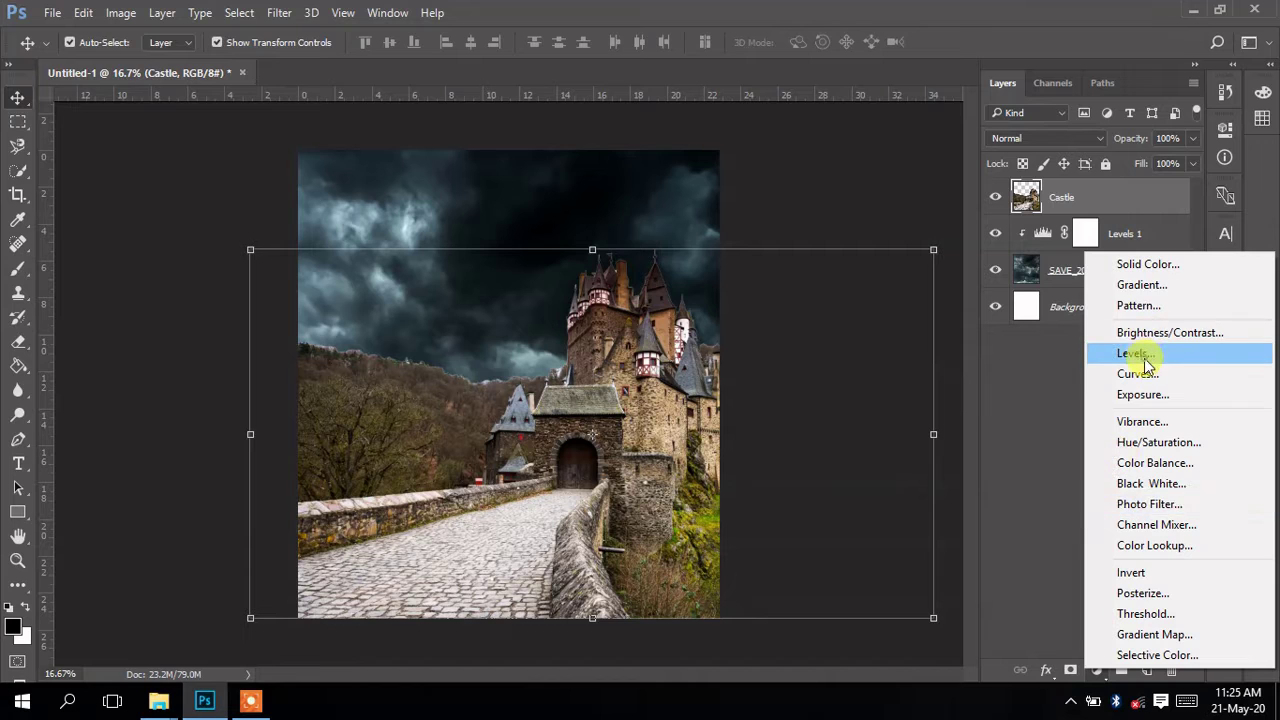
pyautogui.click(1145, 358)
pyautogui.moveTo(1072, 316); pyautogui.dragTo(1088, 320)
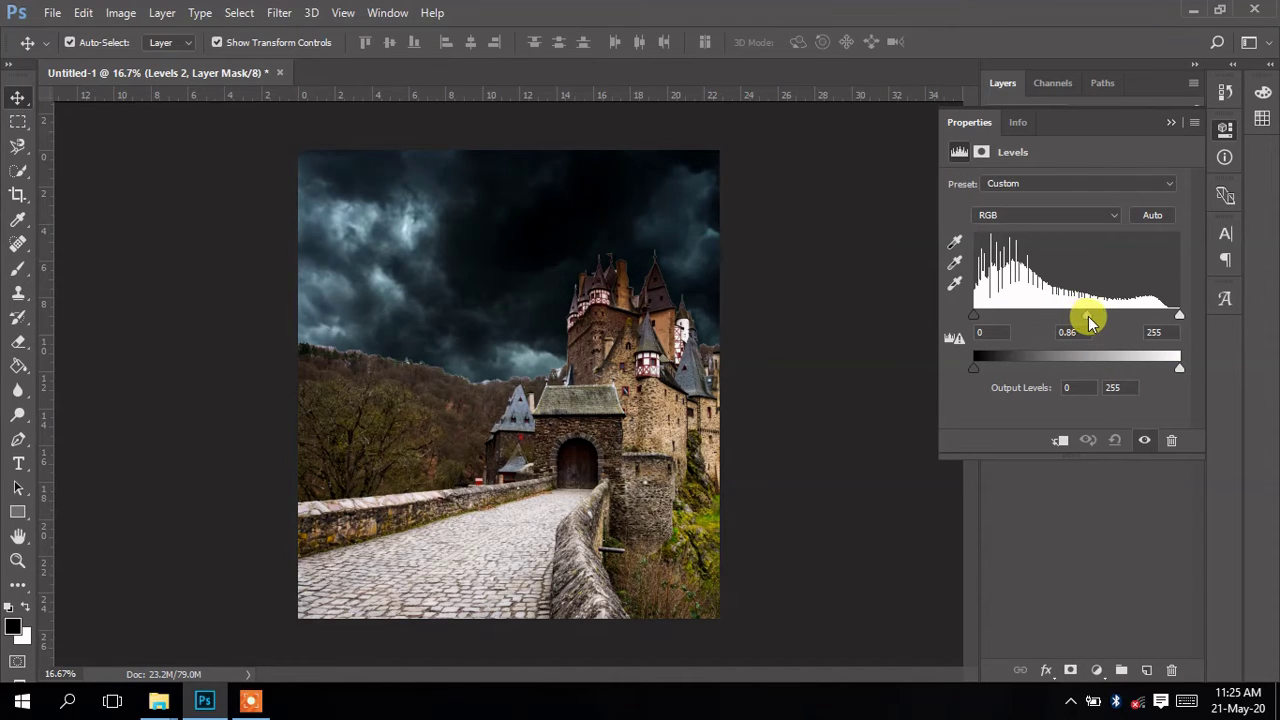
pyautogui.click(1057, 440)
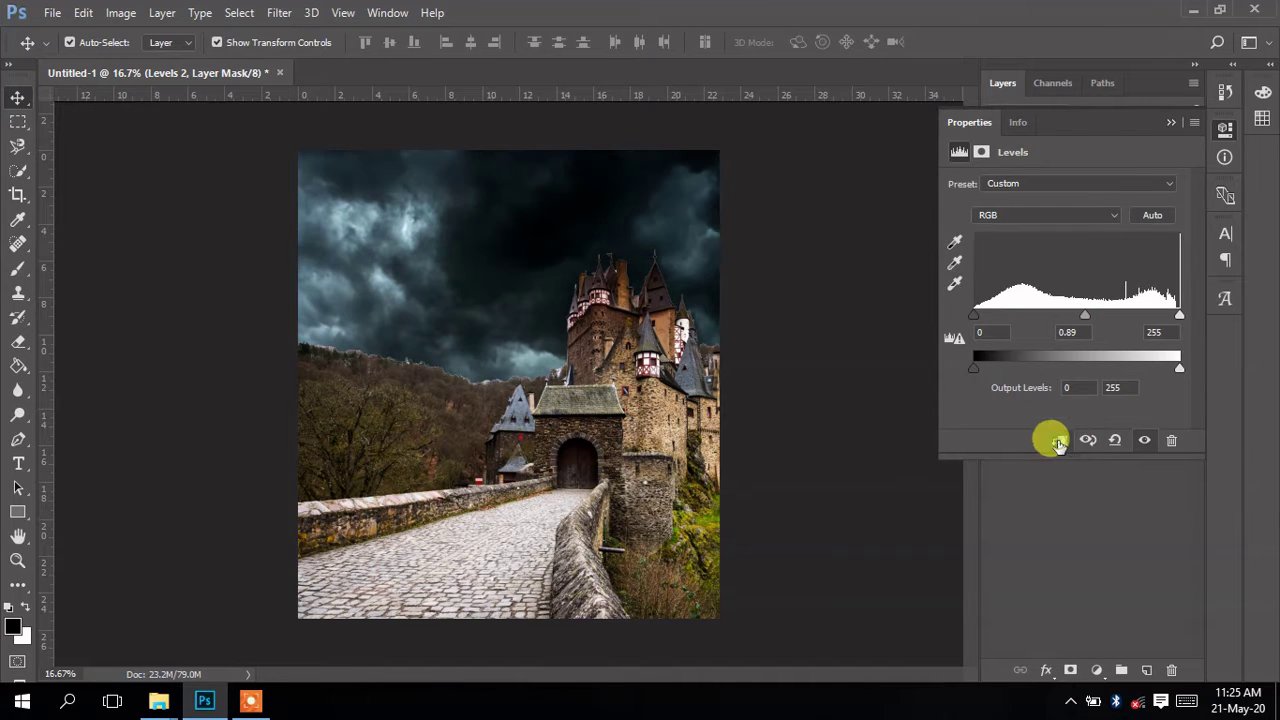
pyautogui.moveTo(1089, 317); pyautogui.dragTo(1156, 318)
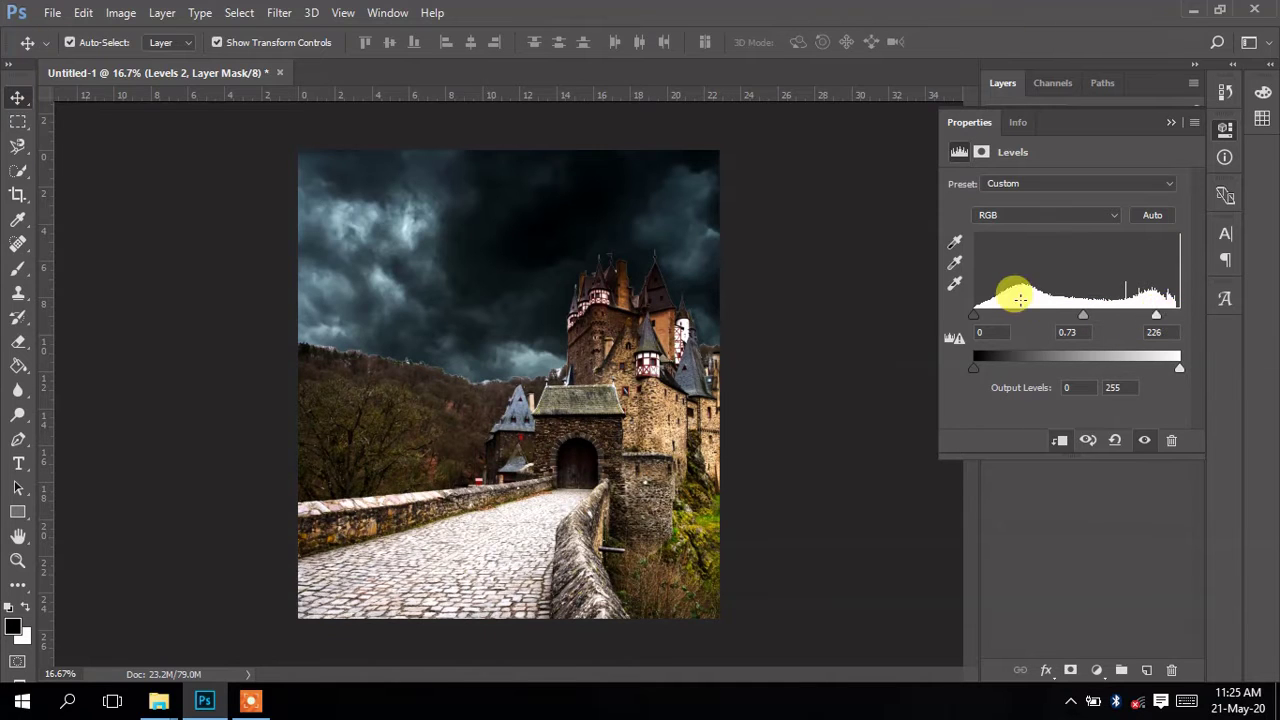
pyautogui.moveTo(975, 315); pyautogui.dragTo(993, 320)
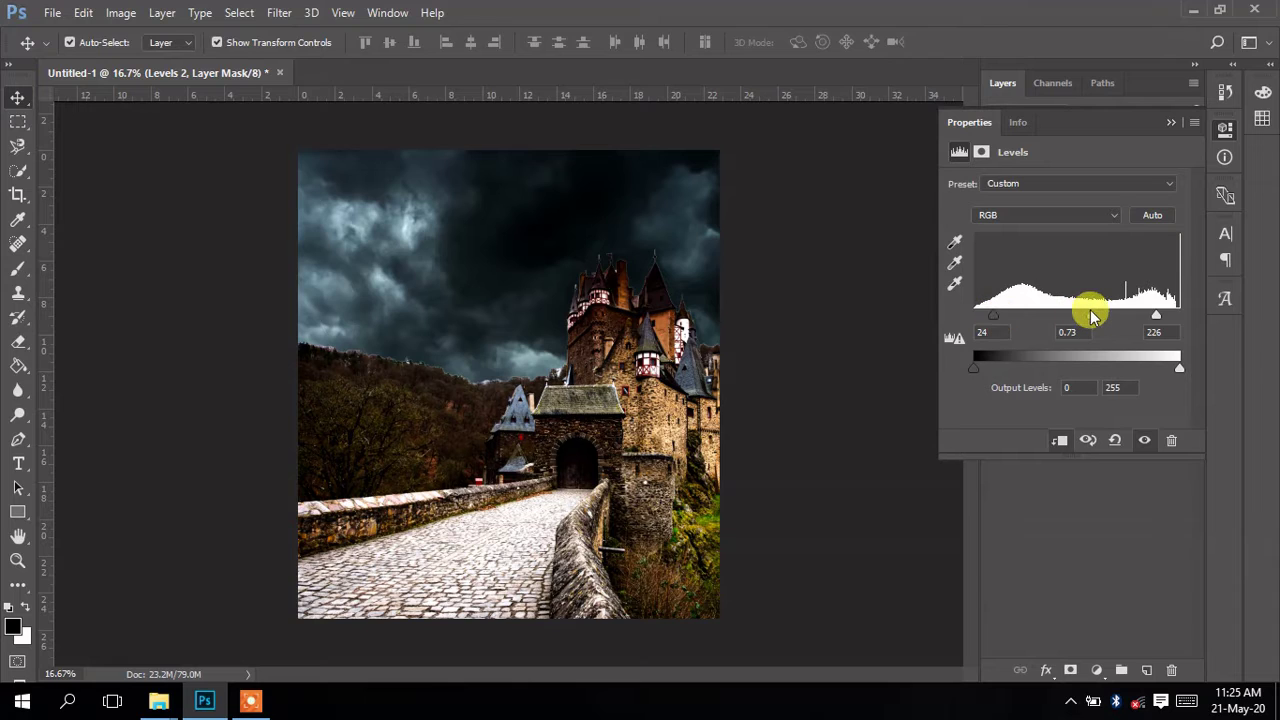
pyautogui.moveTo(1090, 316); pyautogui.dragTo(1082, 316)
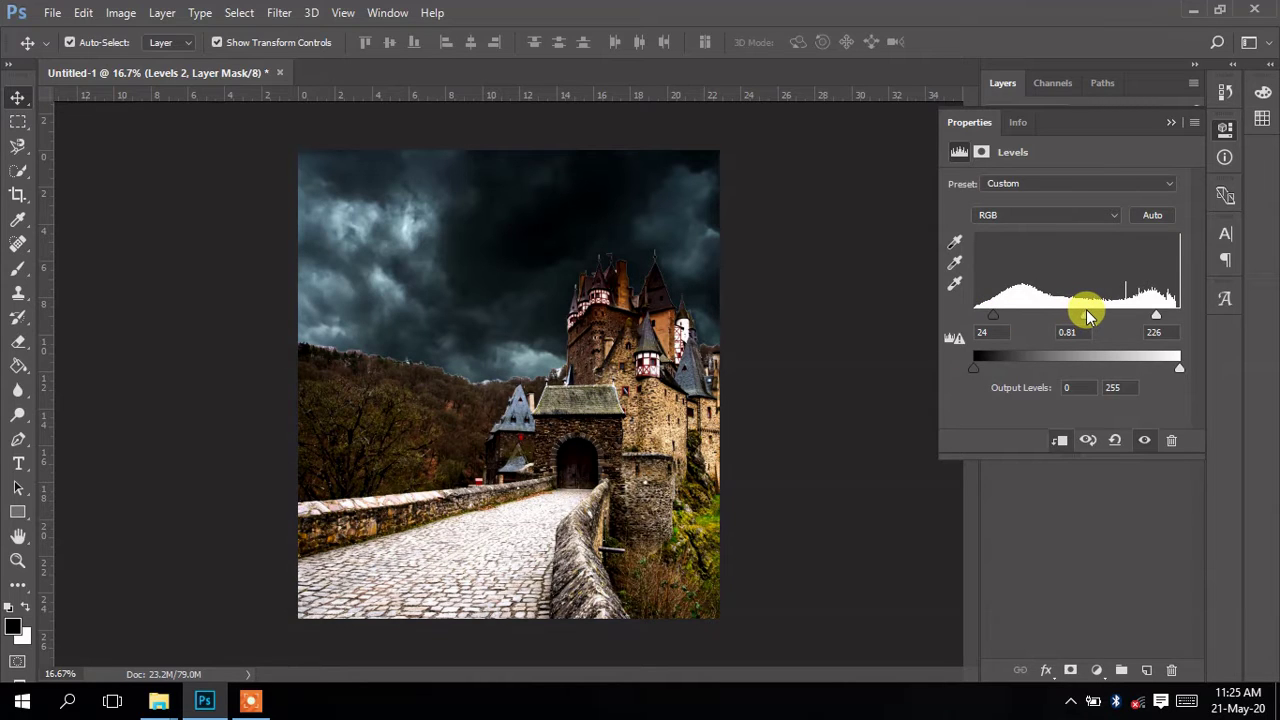
pyautogui.click(1171, 122)
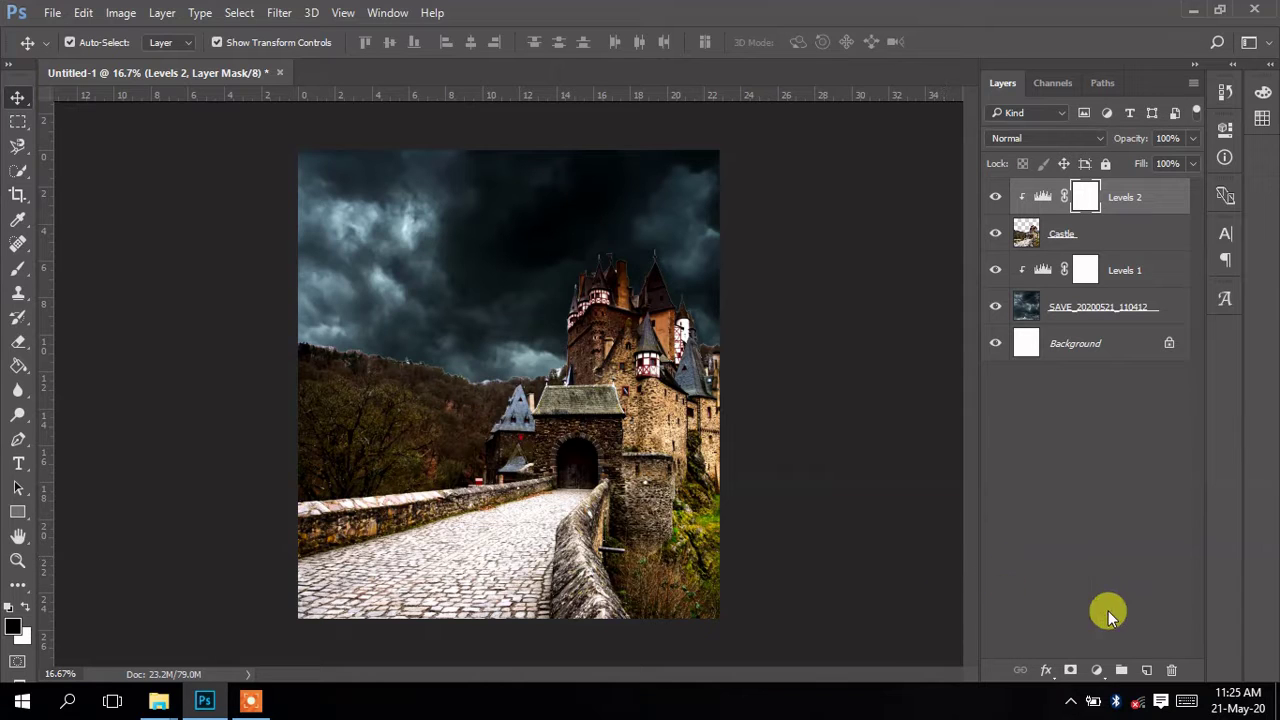
# - Add a Hue/Saturation adjustment clipped to the Castle layer, with hue -5, reduced saturation and lightness -37
pyautogui.click(1096, 670)
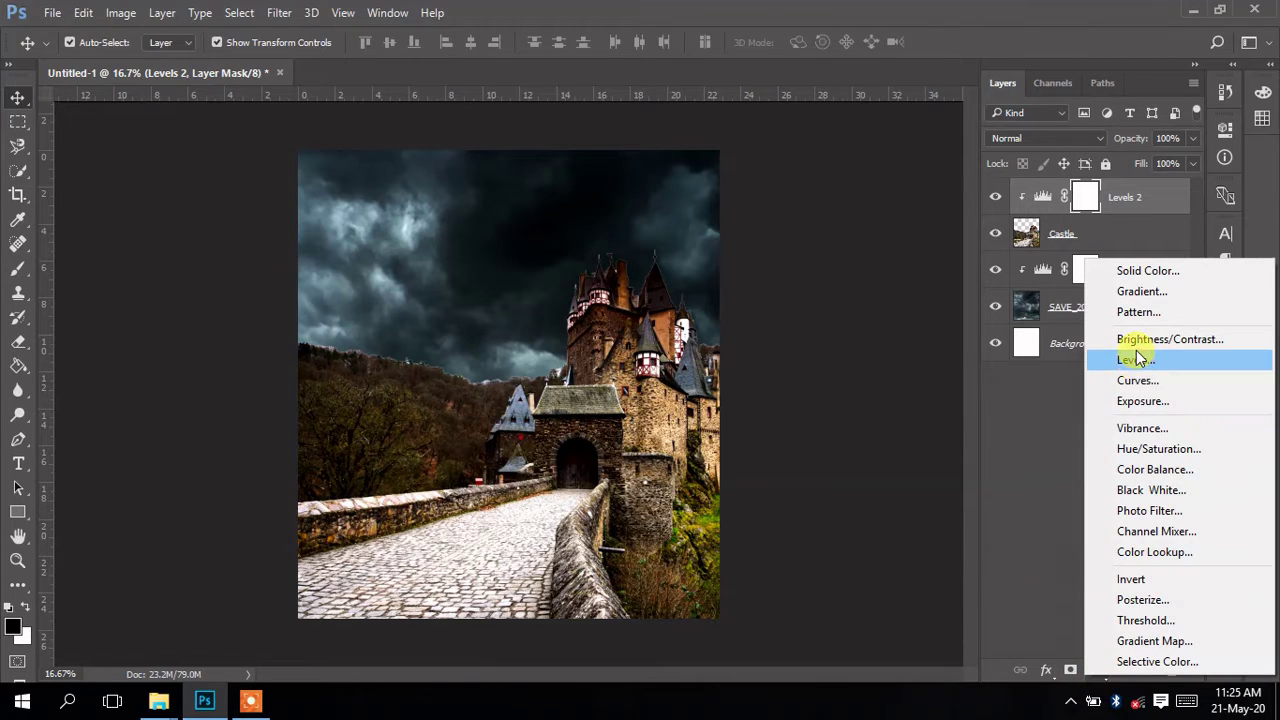
pyautogui.click(1140, 449)
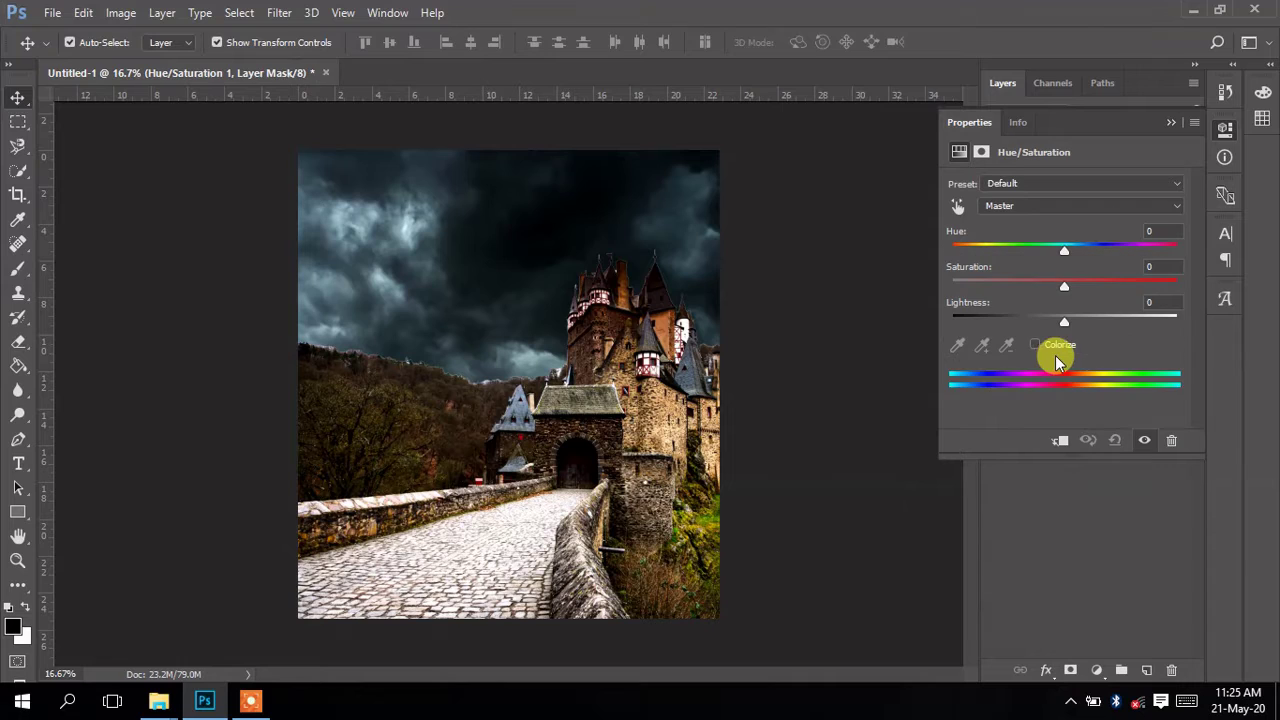
pyautogui.moveTo(1066, 252); pyautogui.dragTo(1008, 290)
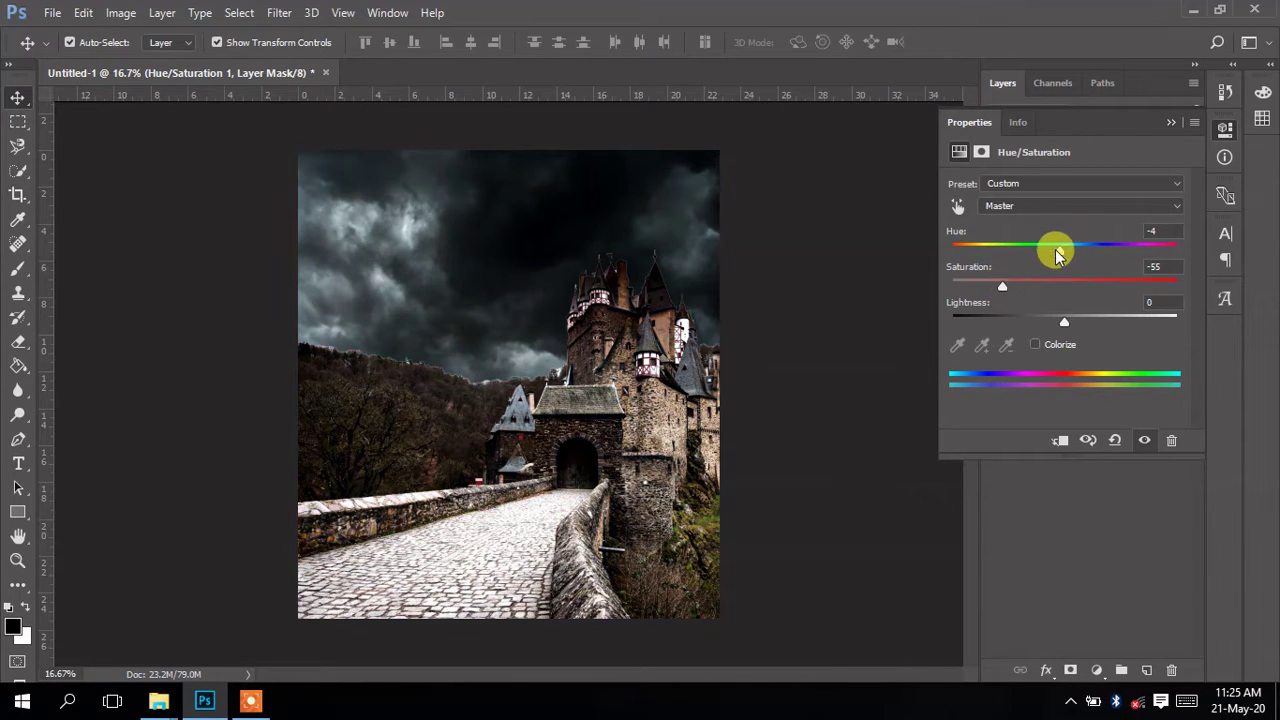
pyautogui.moveTo(1063, 252); pyautogui.dragTo(1058, 251)
pyautogui.moveTo(1060, 322); pyautogui.dragTo(1023, 324)
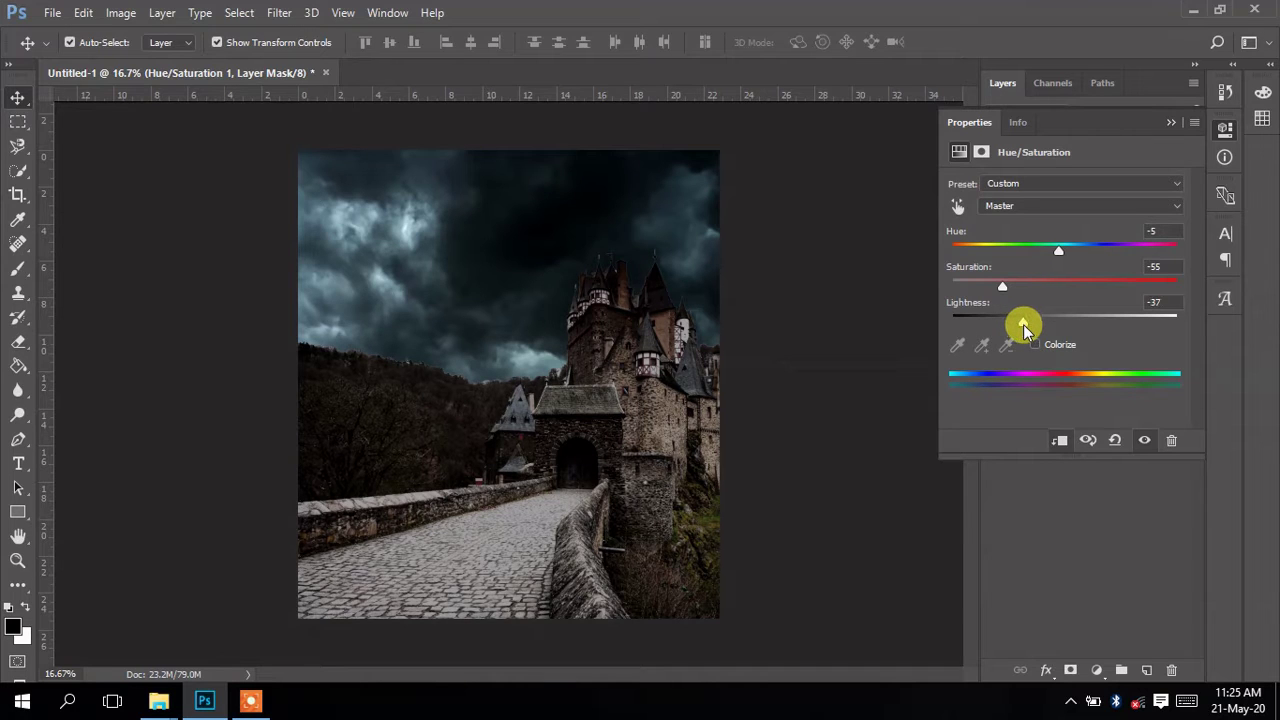
pyautogui.click(1023, 295)
pyautogui.click(1168, 122)
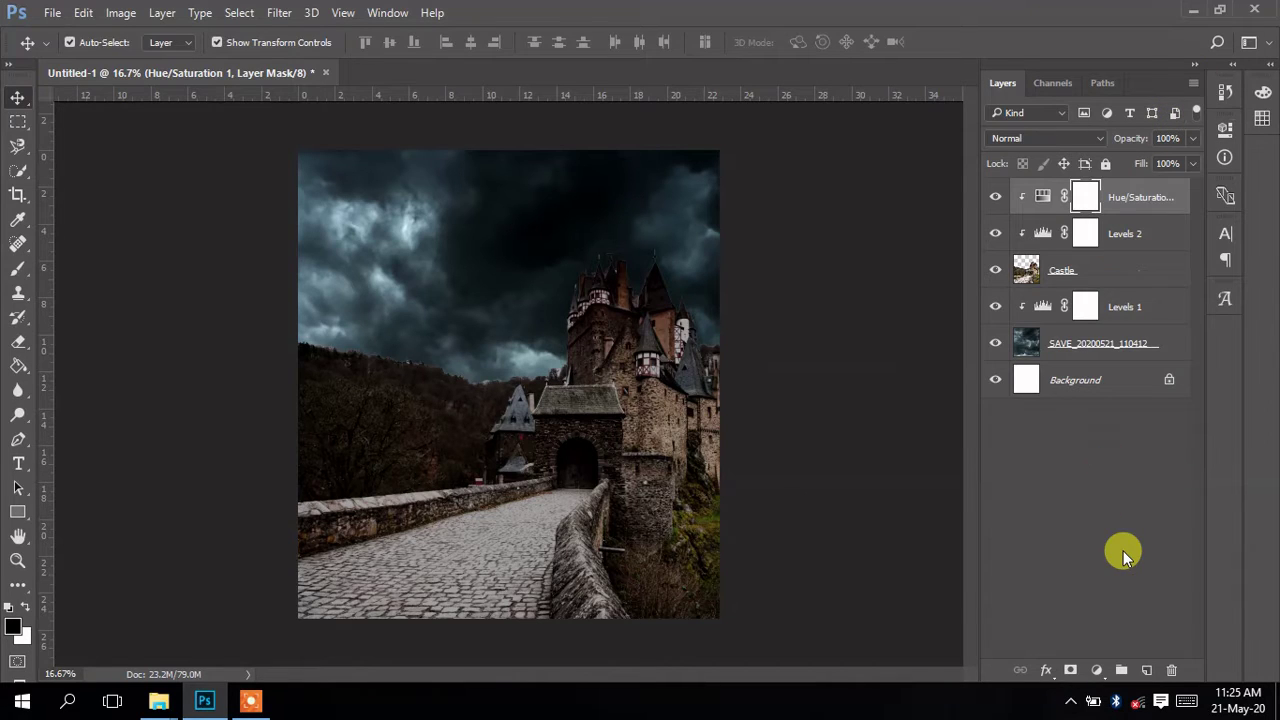
pyautogui.click(1147, 672)
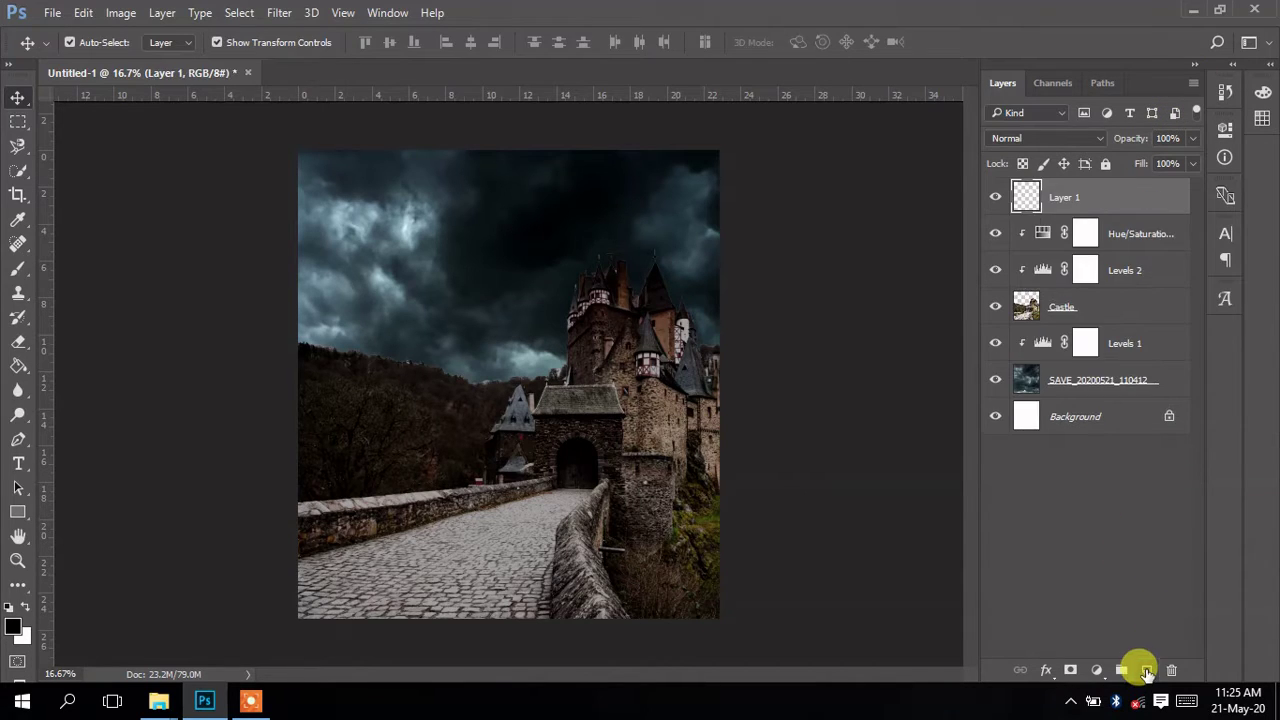
pyautogui.rightClick(1059, 202)
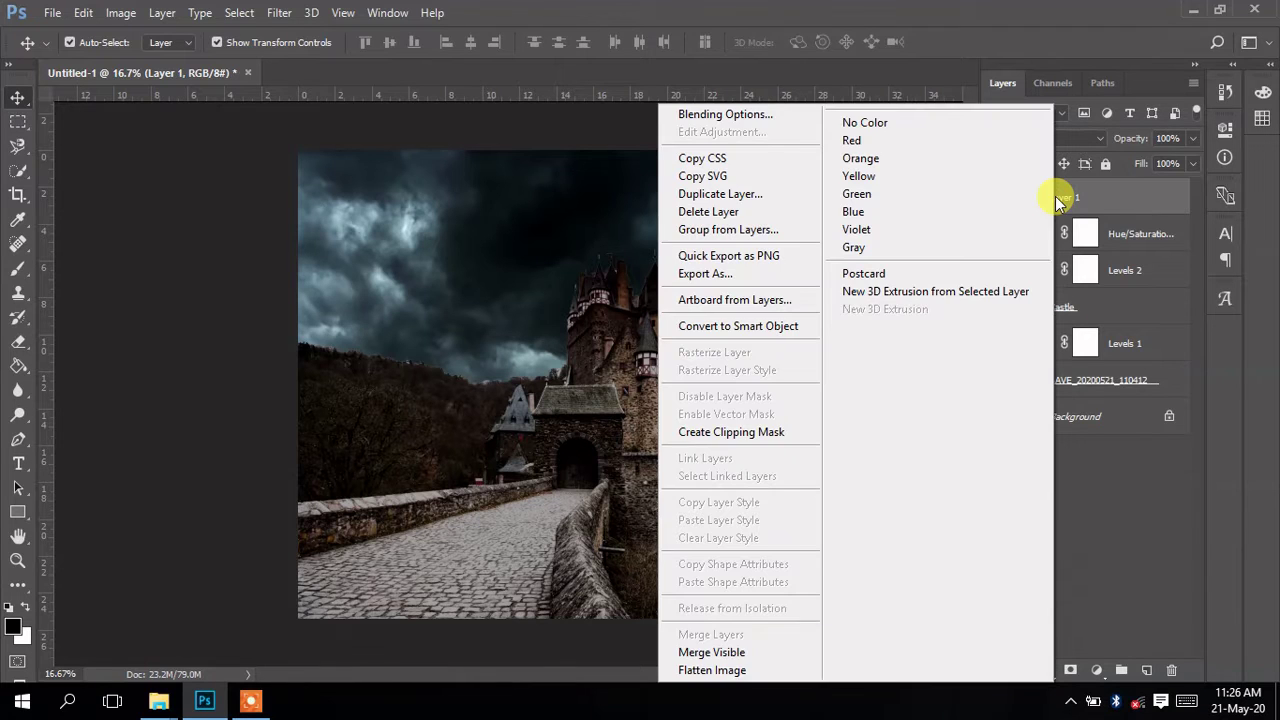
pyautogui.click(1060, 197)
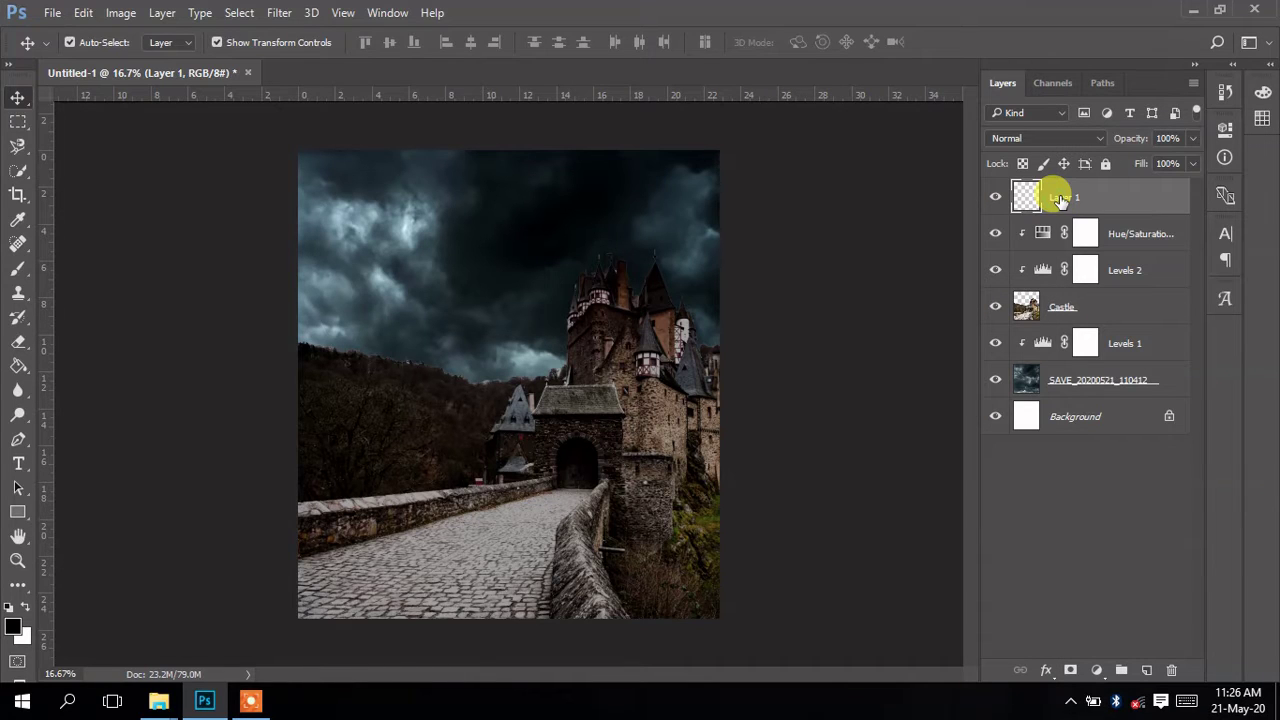
pyautogui.rightClick(1060, 200)
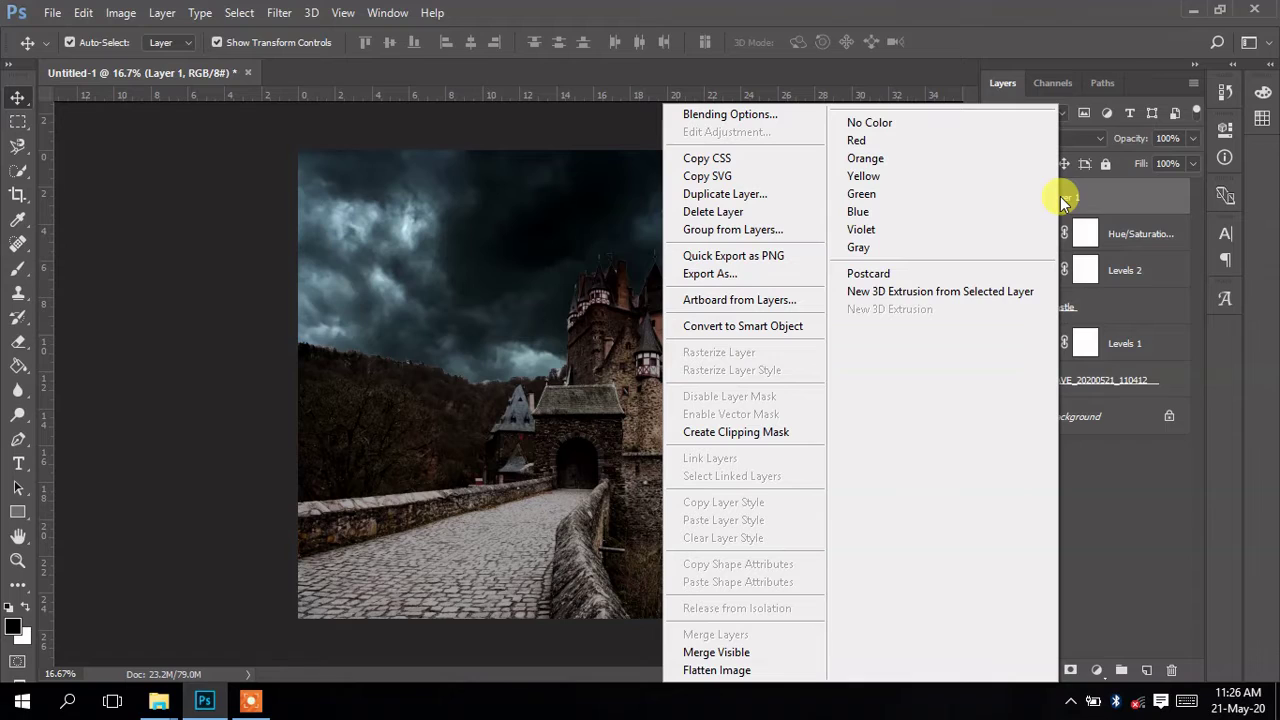
pyautogui.click(1062, 197)
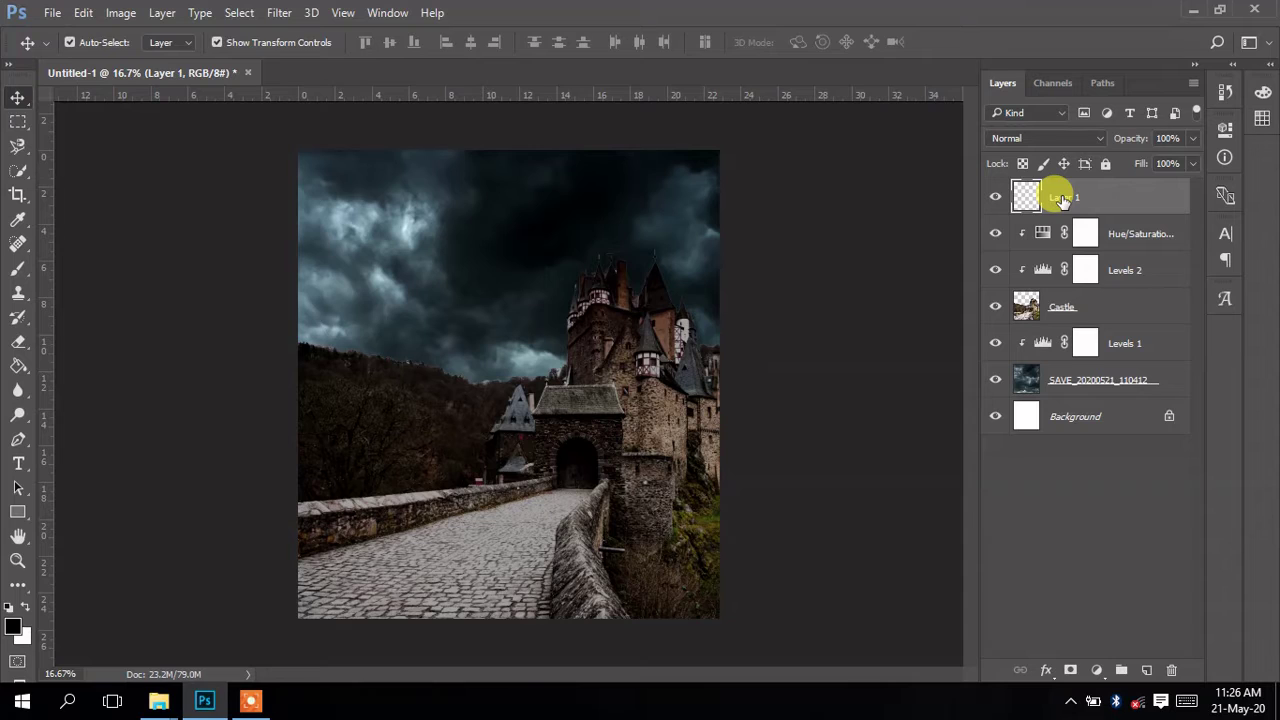
pyautogui.press('Delete')
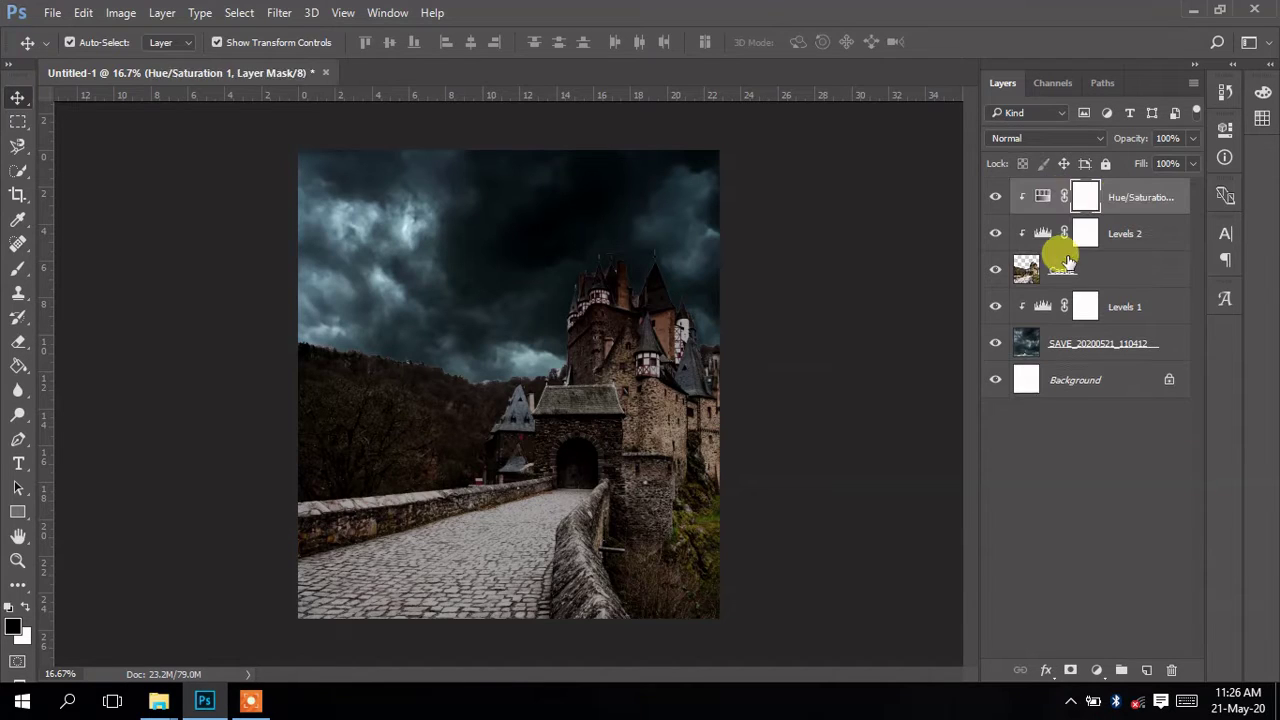
pyautogui.click(1057, 270)
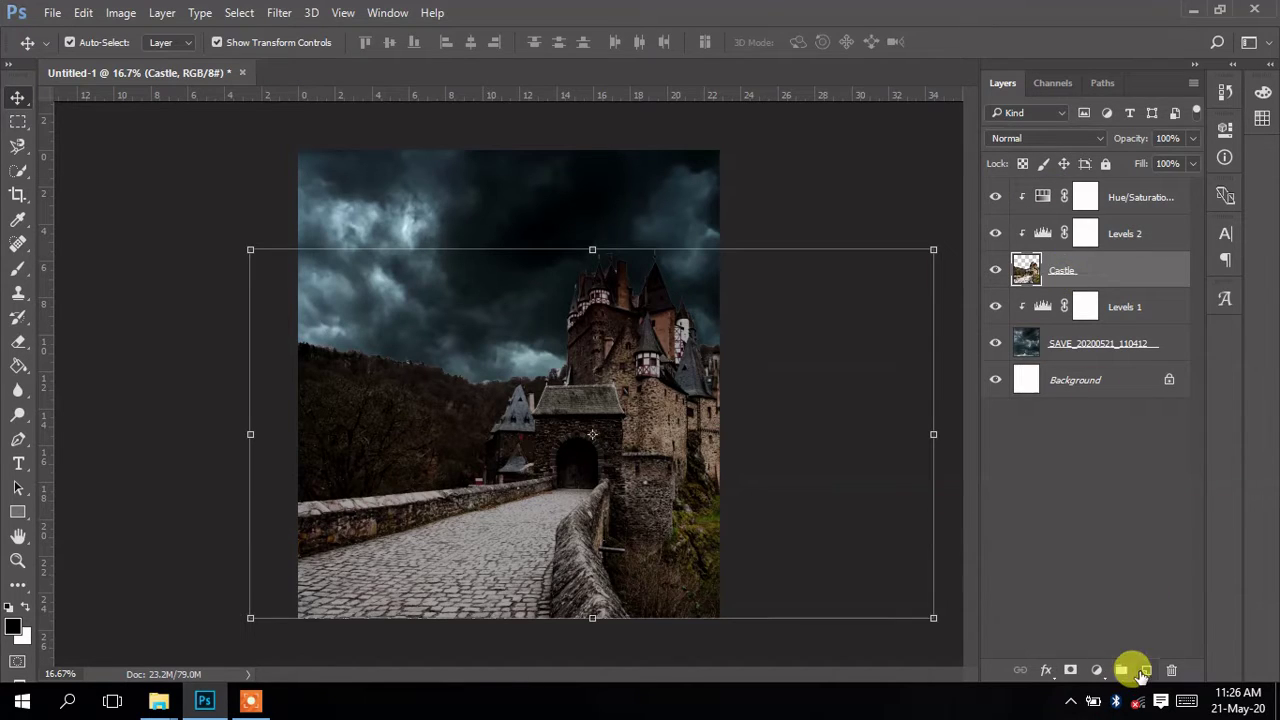
pyautogui.click(1145, 670)
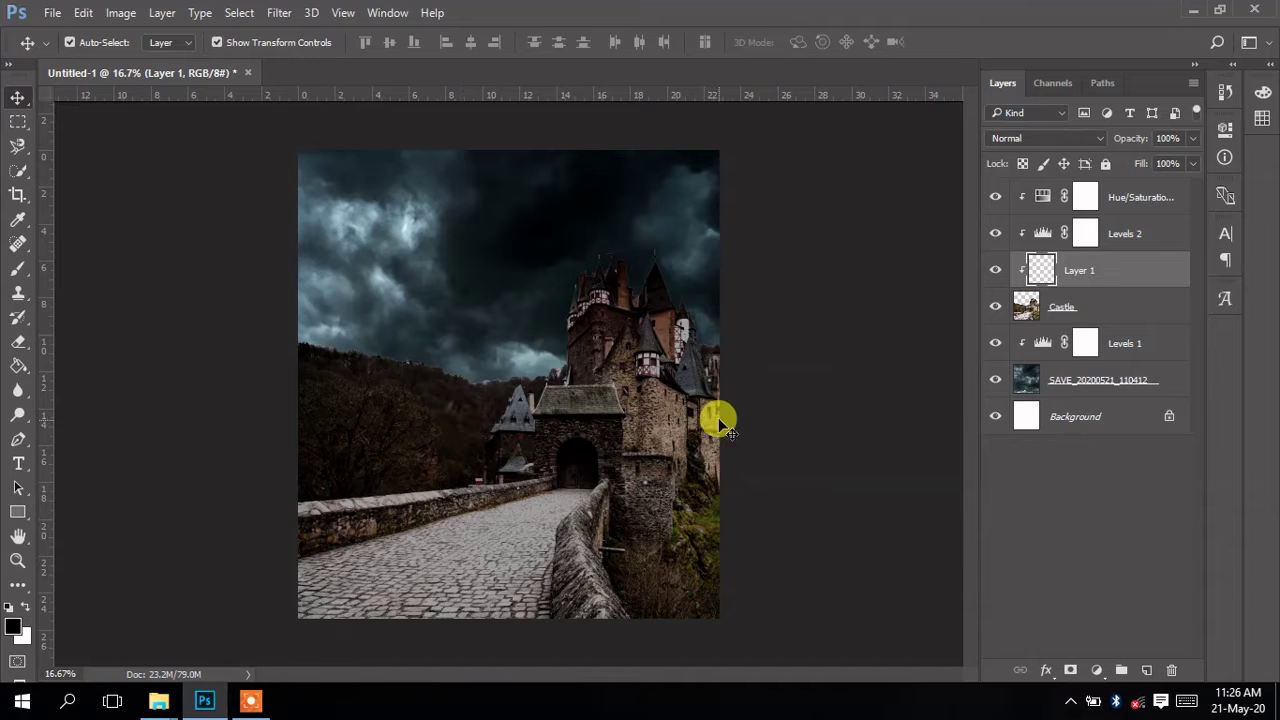
pyautogui.rightClick(1055, 311)
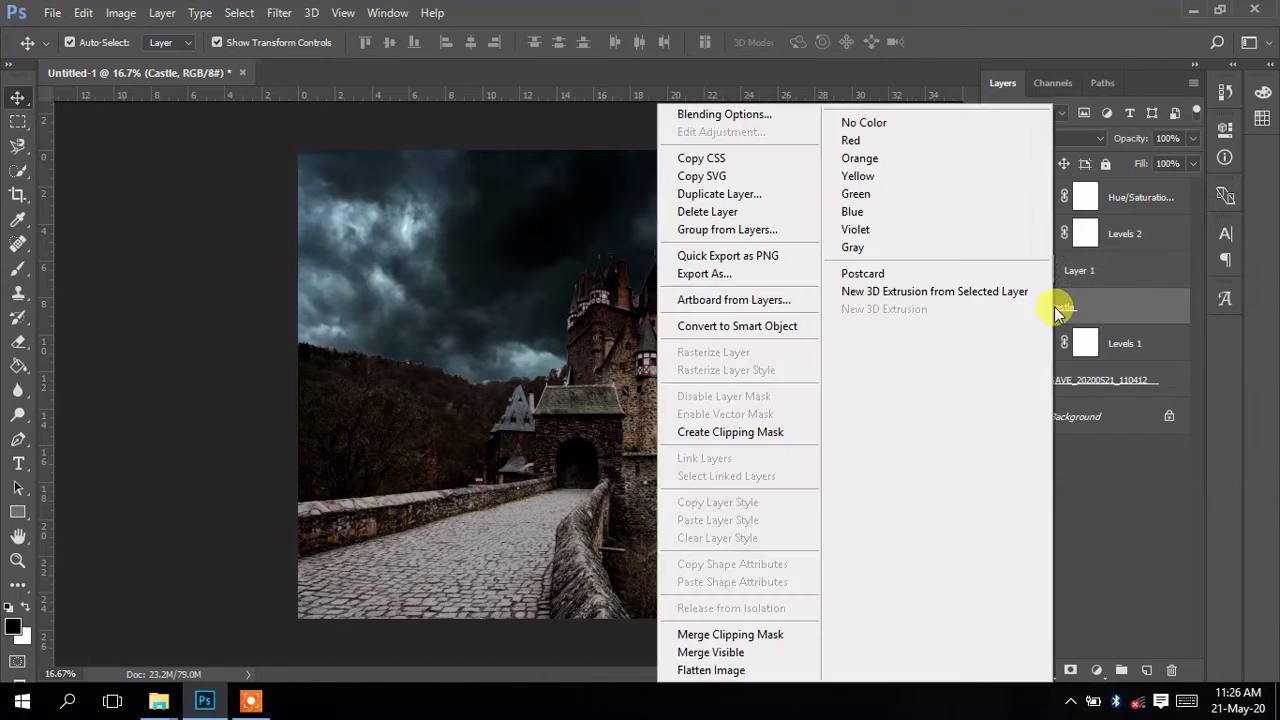
pyautogui.click(1057, 307)
pyautogui.click(1090, 267)
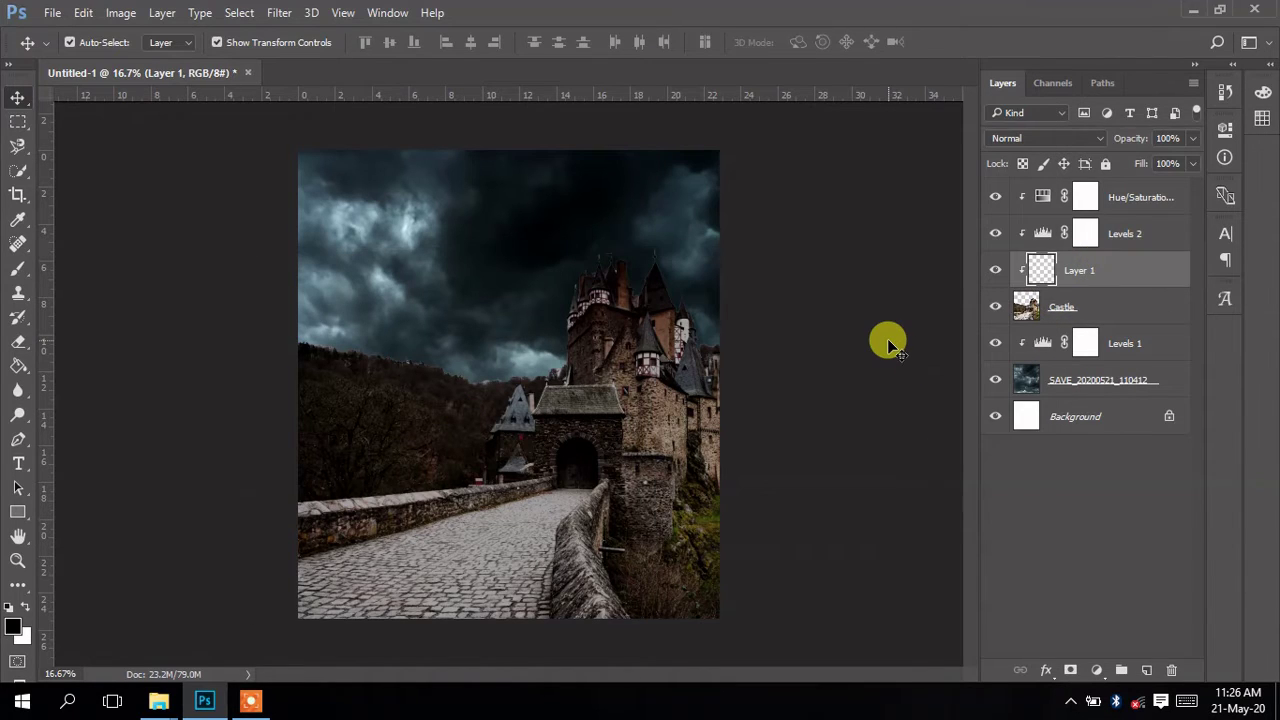
pyautogui.press('Delete')
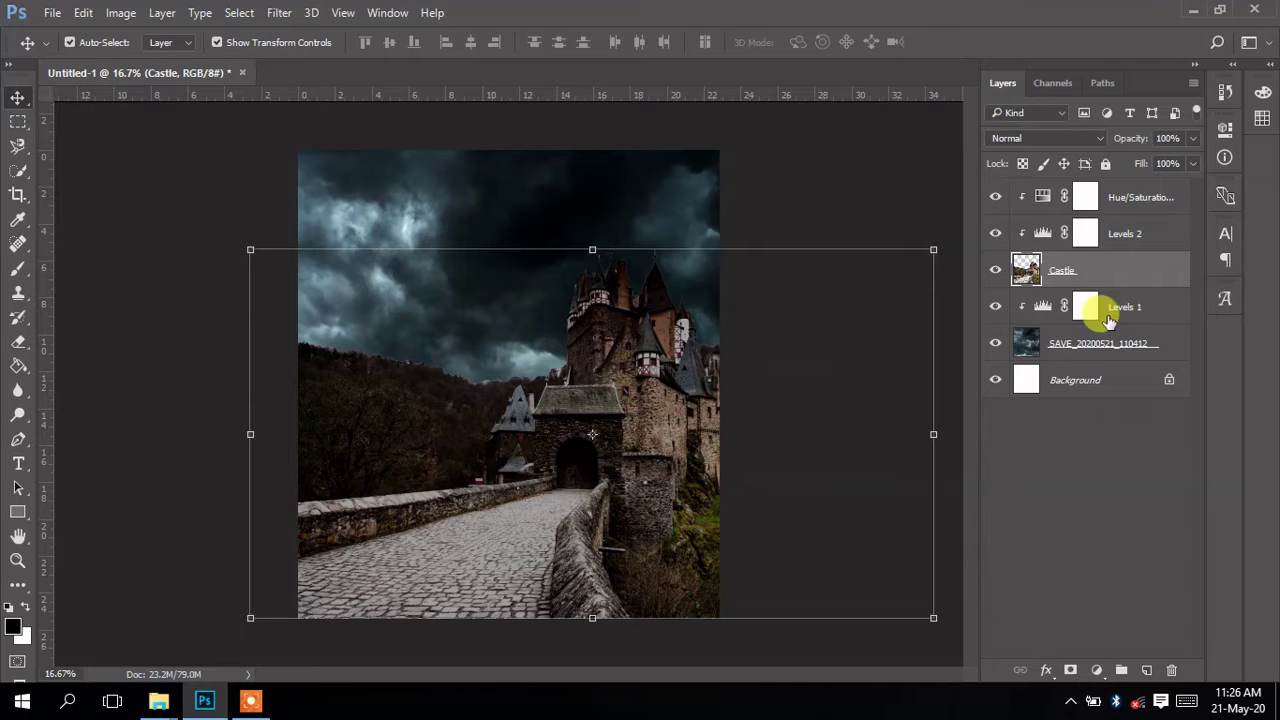
# - Add a layer mask to the Castle layer and softly paint black at 15% brush opacity over the hills, road and lower foliage
pyautogui.click(1071, 672)
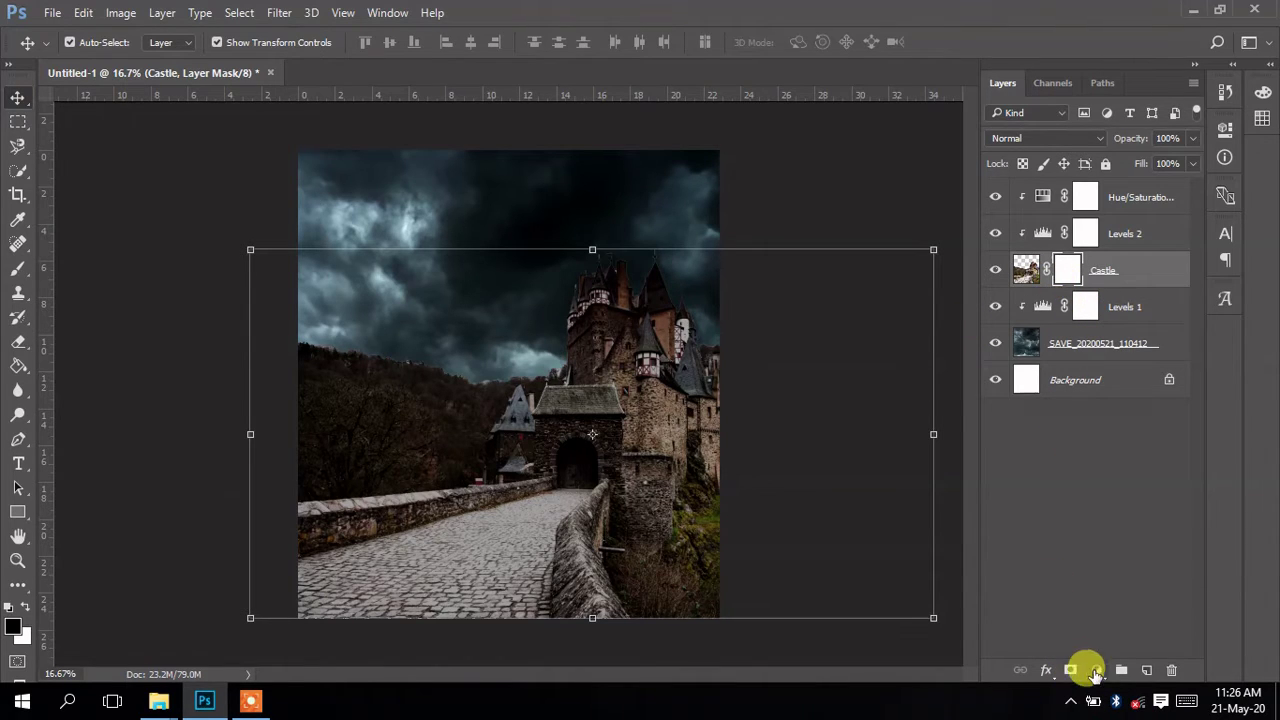
pyautogui.click(20, 270)
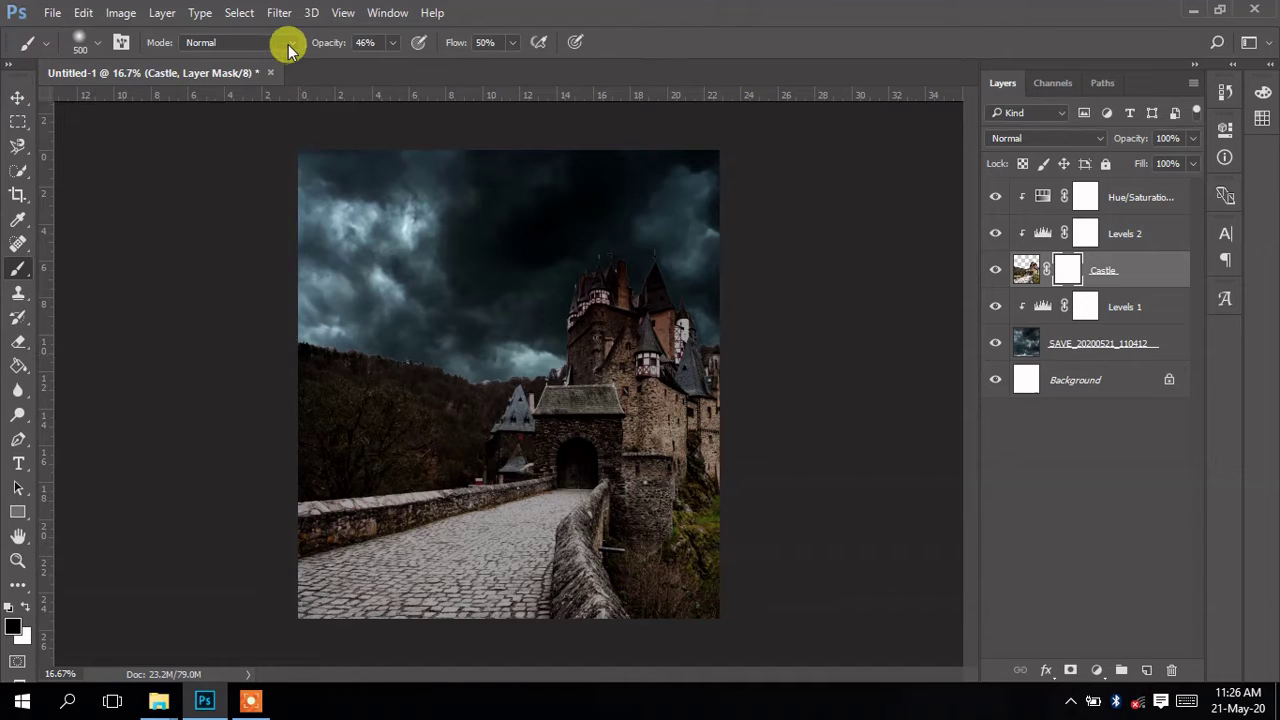
pyautogui.moveTo(392, 42); pyautogui.dragTo(362, 66)
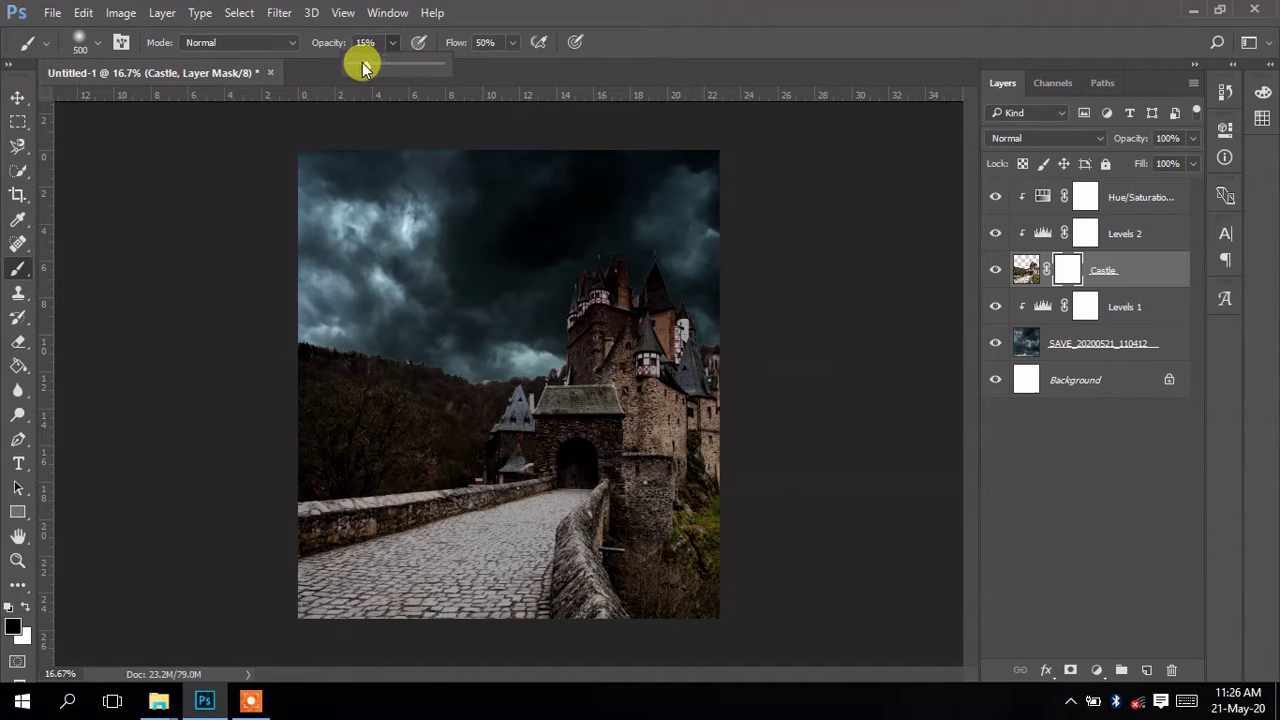
pyautogui.click(286, 45)
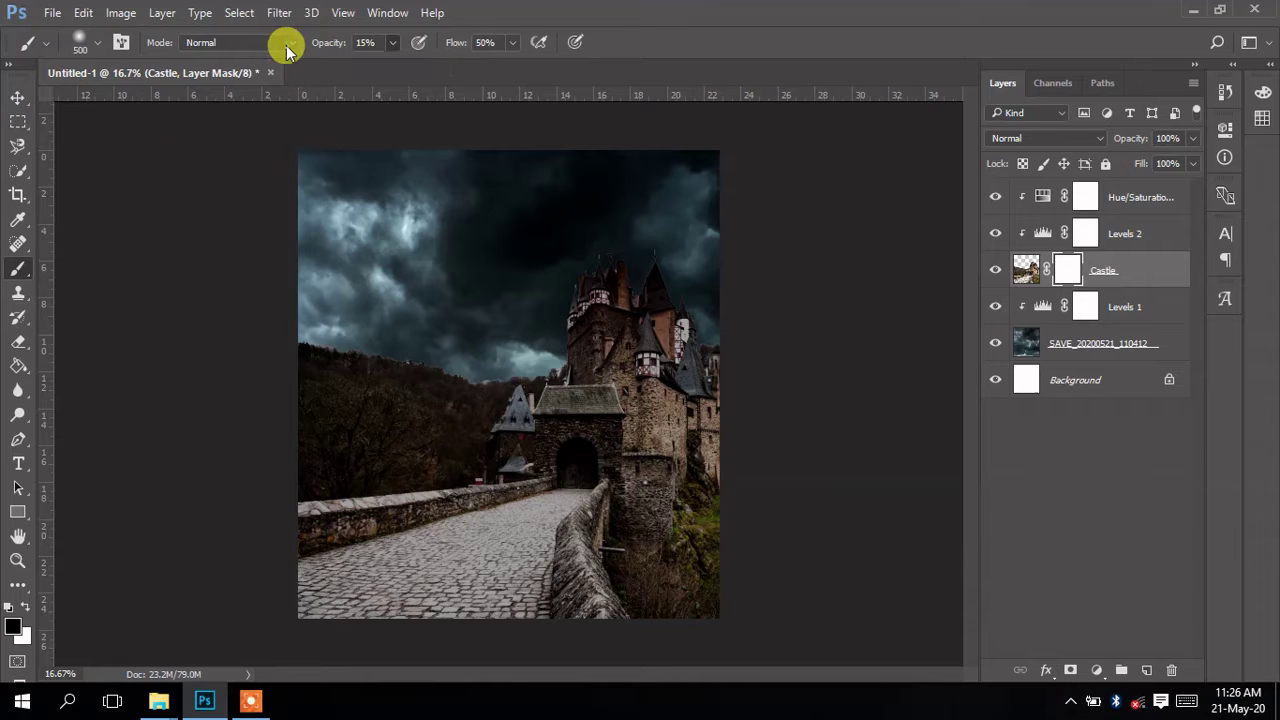
pyautogui.moveTo(366, 340); pyautogui.dragTo(313, 343)
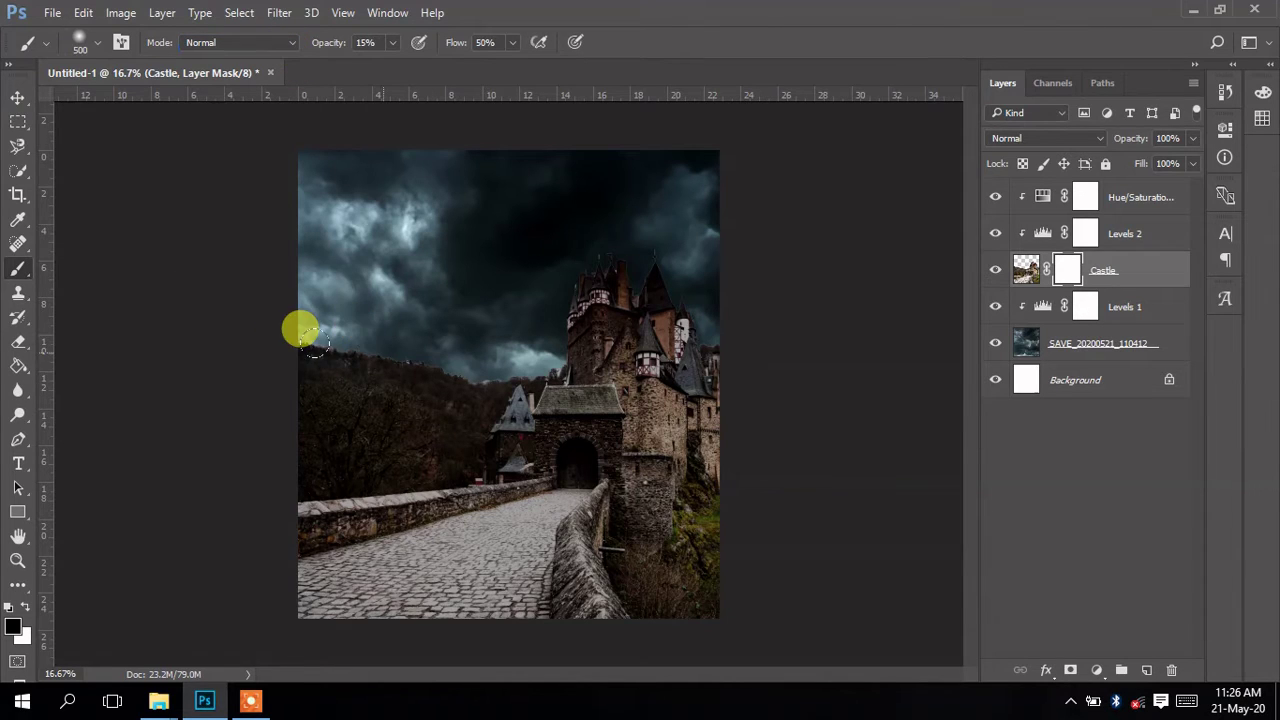
pyautogui.moveTo(424, 362)
pyautogui.mouseDown()
pyautogui.moveTo(288, 308)
pyautogui.moveTo(502, 350)
pyautogui.moveTo(311, 358)
pyautogui.moveTo(392, 356)
pyautogui.moveTo(331, 384)
pyautogui.moveTo(333, 342)
pyautogui.moveTo(648, 583)
pyautogui.moveTo(693, 592)
pyautogui.moveTo(681, 484)
pyautogui.moveTo(710, 594)
pyautogui.moveTo(702, 522)
pyautogui.moveTo(686, 578)
pyautogui.moveTo(678, 560)
pyautogui.moveTo(693, 597)
pyautogui.moveTo(698, 538)
pyautogui.moveTo(702, 572)
pyautogui.moveTo(632, 606)
pyautogui.moveTo(237, 561)
pyautogui.moveTo(537, 612)
pyautogui.moveTo(670, 614)
pyautogui.moveTo(547, 605)
pyautogui.moveTo(318, 412)
pyautogui.moveTo(321, 433)
pyautogui.moveTo(368, 447)
pyautogui.moveTo(391, 429)
pyautogui.moveTo(323, 389)
pyautogui.moveTo(308, 357)
pyautogui.moveTo(329, 352)
pyautogui.moveTo(259, 348)
pyautogui.moveTo(266, 360)
pyautogui.moveTo(350, 291)
pyautogui.moveTo(311, 288)
pyautogui.moveTo(429, 303)
pyautogui.moveTo(444, 318)
pyautogui.moveTo(613, 208)
pyautogui.moveTo(655, 242)
pyautogui.moveTo(648, 218)
pyautogui.moveTo(682, 276)
pyautogui.moveTo(668, 209)
pyautogui.moveTo(561, 196)
pyautogui.moveTo(477, 236)
pyautogui.moveTo(518, 228)
pyautogui.moveTo(546, 202)
pyautogui.moveTo(497, 251)
pyautogui.moveTo(503, 223)
pyautogui.moveTo(516, 207)
pyautogui.moveTo(466, 386)
pyautogui.moveTo(634, 229)
pyautogui.moveTo(683, 277)
pyautogui.moveTo(684, 422)
pyautogui.moveTo(697, 423)
pyautogui.moveTo(623, 520)
pyautogui.moveTo(229, 503)
pyautogui.moveTo(292, 484)
pyautogui.moveTo(491, 543)
pyautogui.moveTo(591, 543)
pyautogui.moveTo(423, 491)
pyautogui.moveTo(460, 440)
pyautogui.moveTo(353, 385)
pyautogui.moveTo(277, 291)
pyautogui.moveTo(409, 297)
pyautogui.moveTo(249, 263)
pyautogui.mouseUp()
pyautogui.press(']')
pyautogui.press(']')
pyautogui.press(']')
pyautogui.click(18, 97)
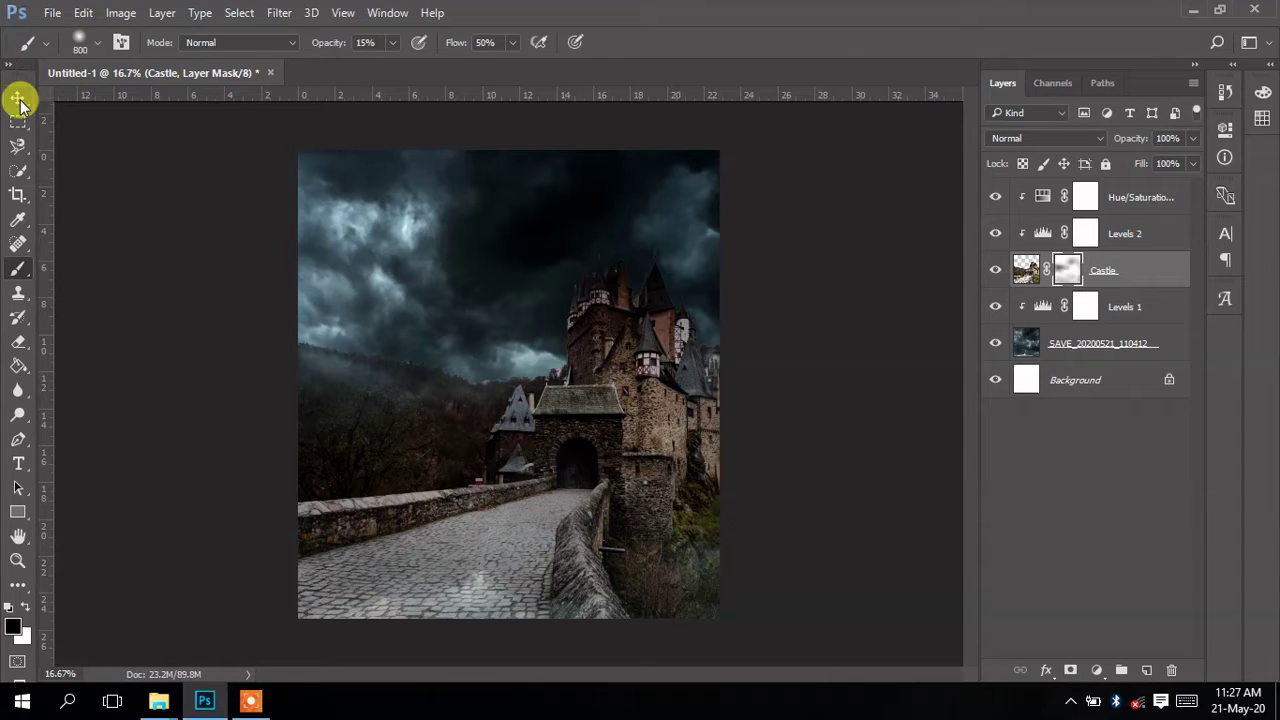
pyautogui.click(1071, 702)
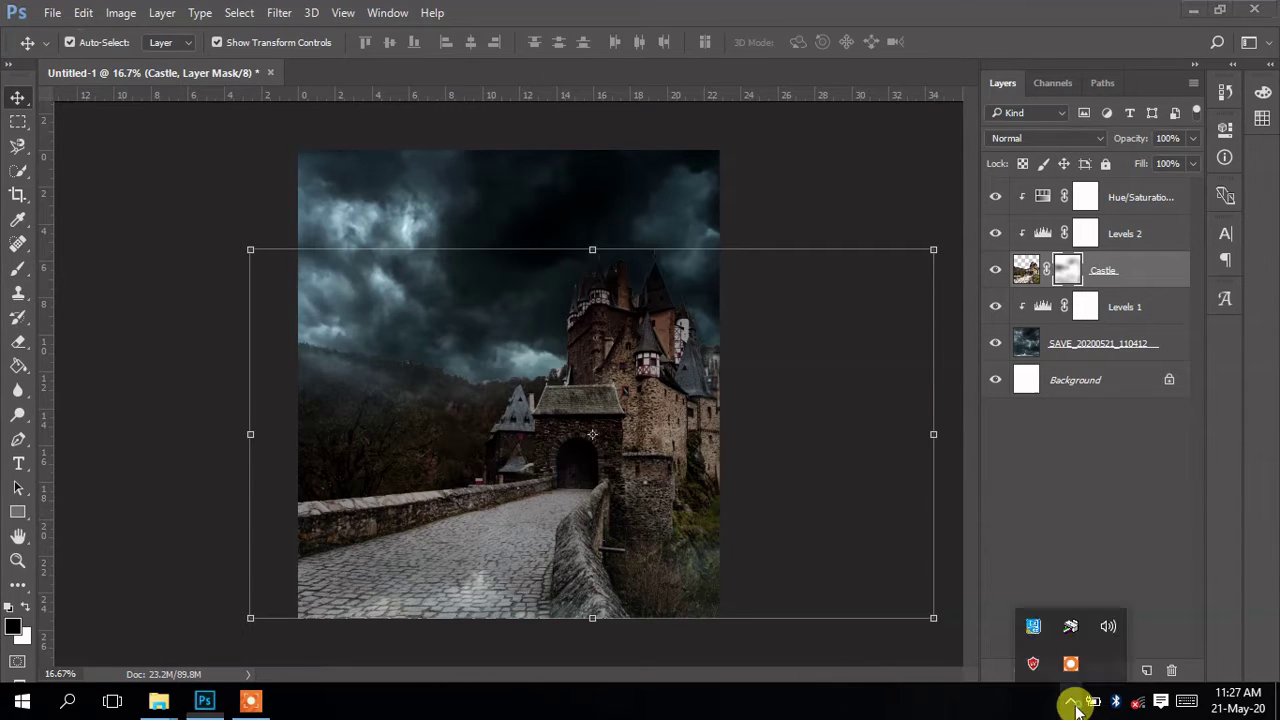
pyautogui.click(1071, 702)
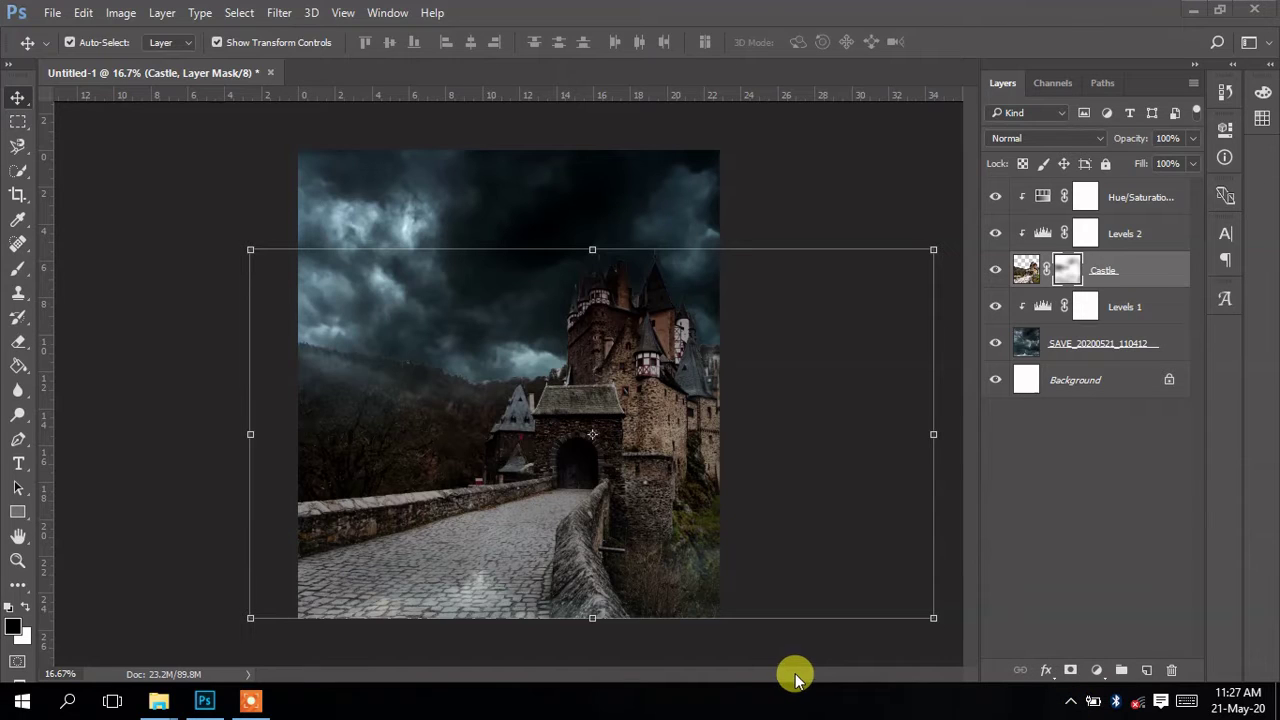
pyautogui.press('F7')
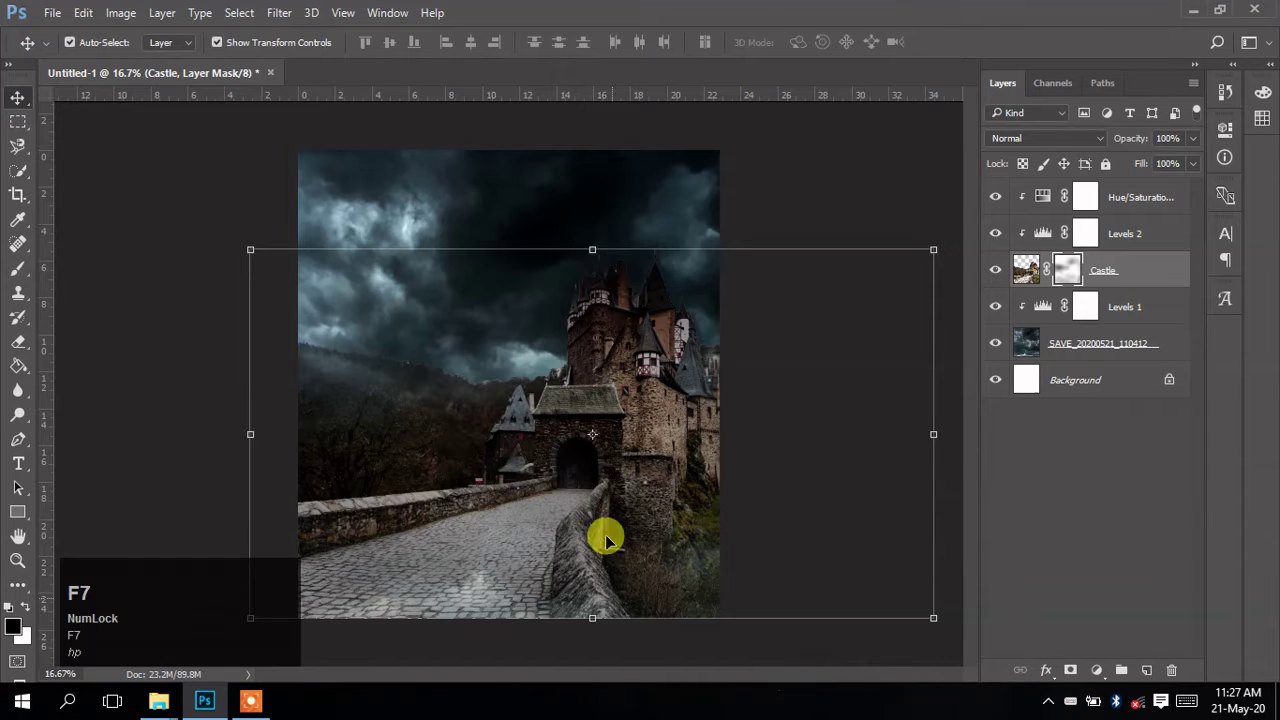
# - Add an empty layer clipped directly above the sky image and enlarge the soft brush to 1700 px
pyautogui.click(1072, 350)
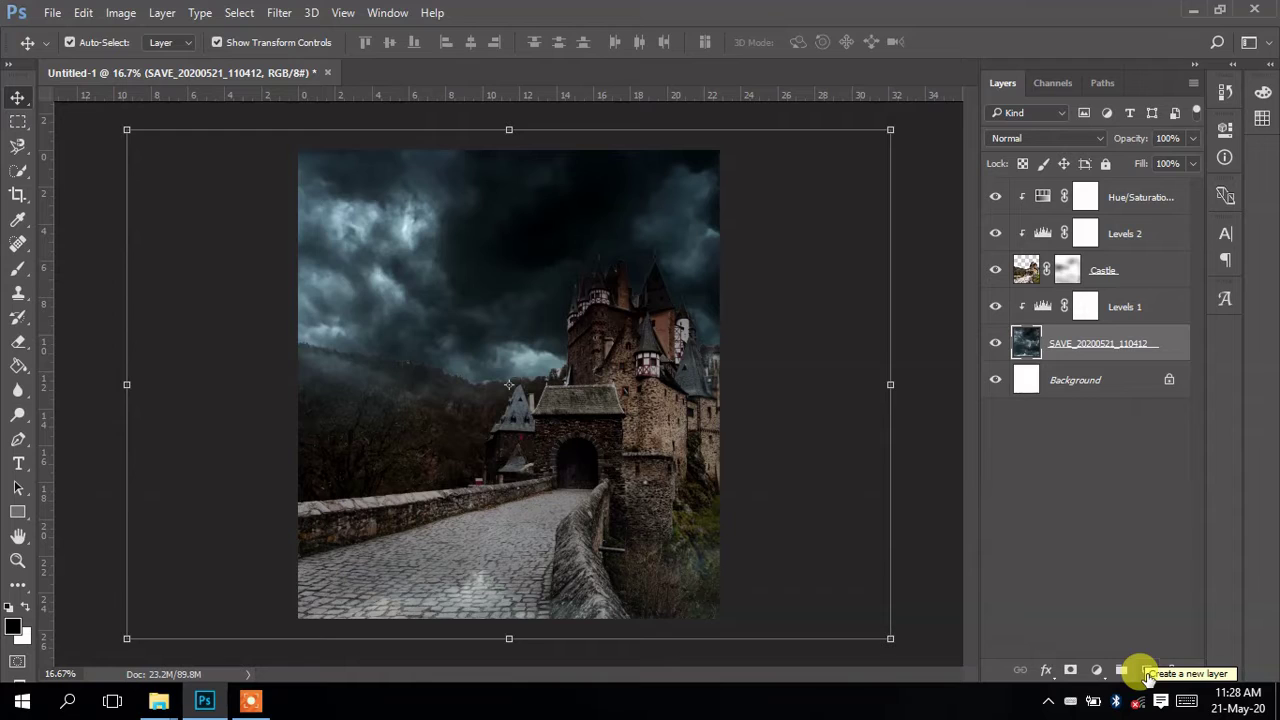
pyautogui.click(1147, 671)
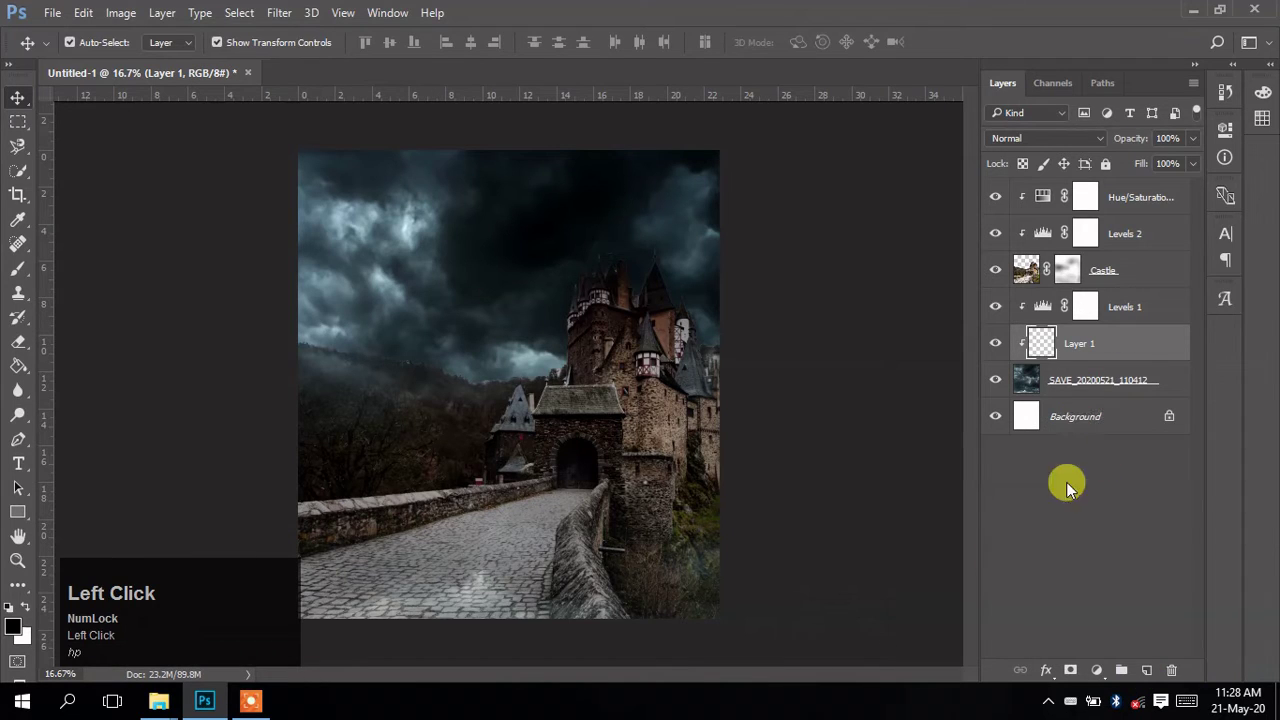
pyautogui.click(18, 266)
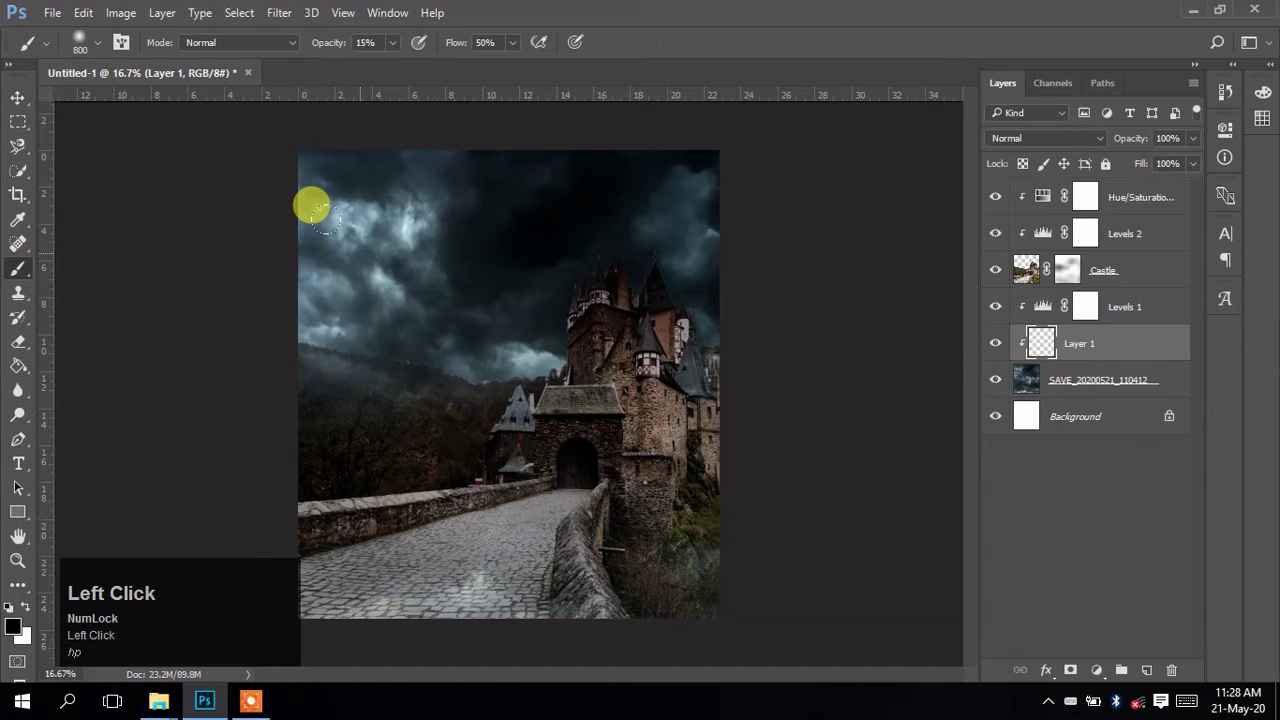
pyautogui.press(']')
pyautogui.press(']')
pyautogui.press(']')
pyautogui.press(']')
pyautogui.press(']')
pyautogui.press(']')
pyautogui.press(']')
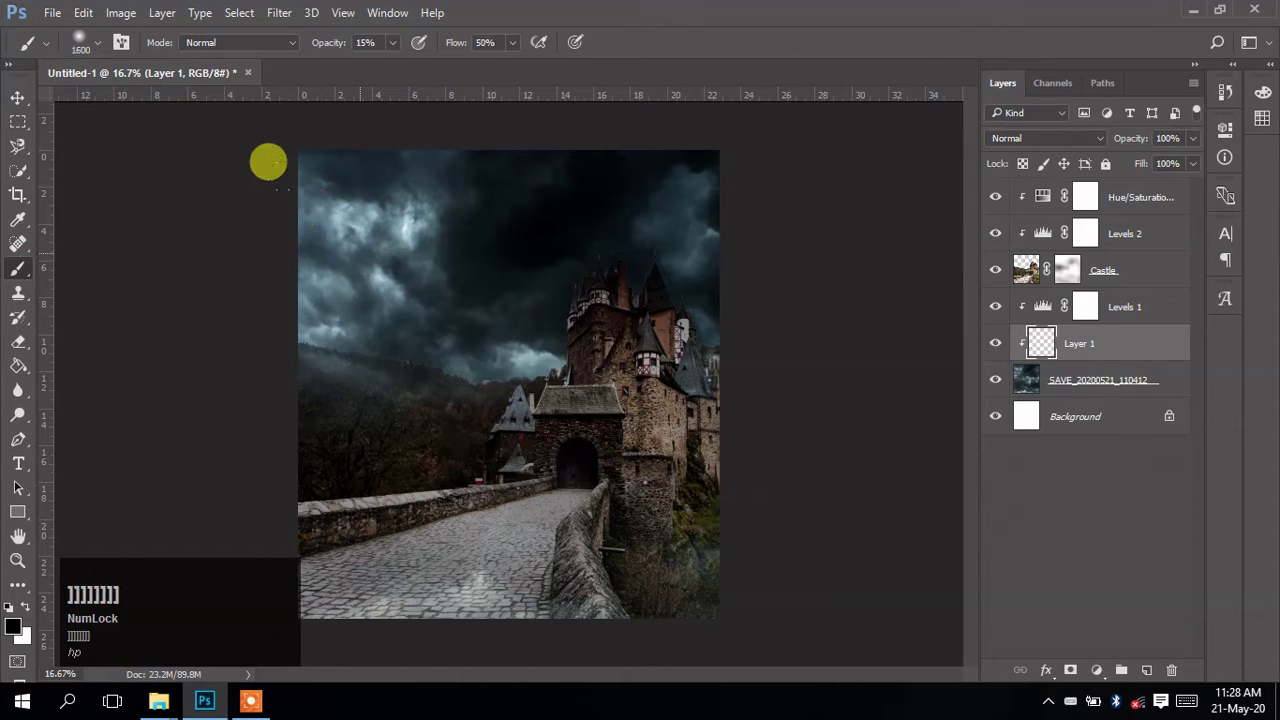
pyautogui.press(']')
# - Paint a soft red (ff0000) glow over the bright clouds in the sky's upper left, using 100% brush opacity
pyautogui.click(12, 625)
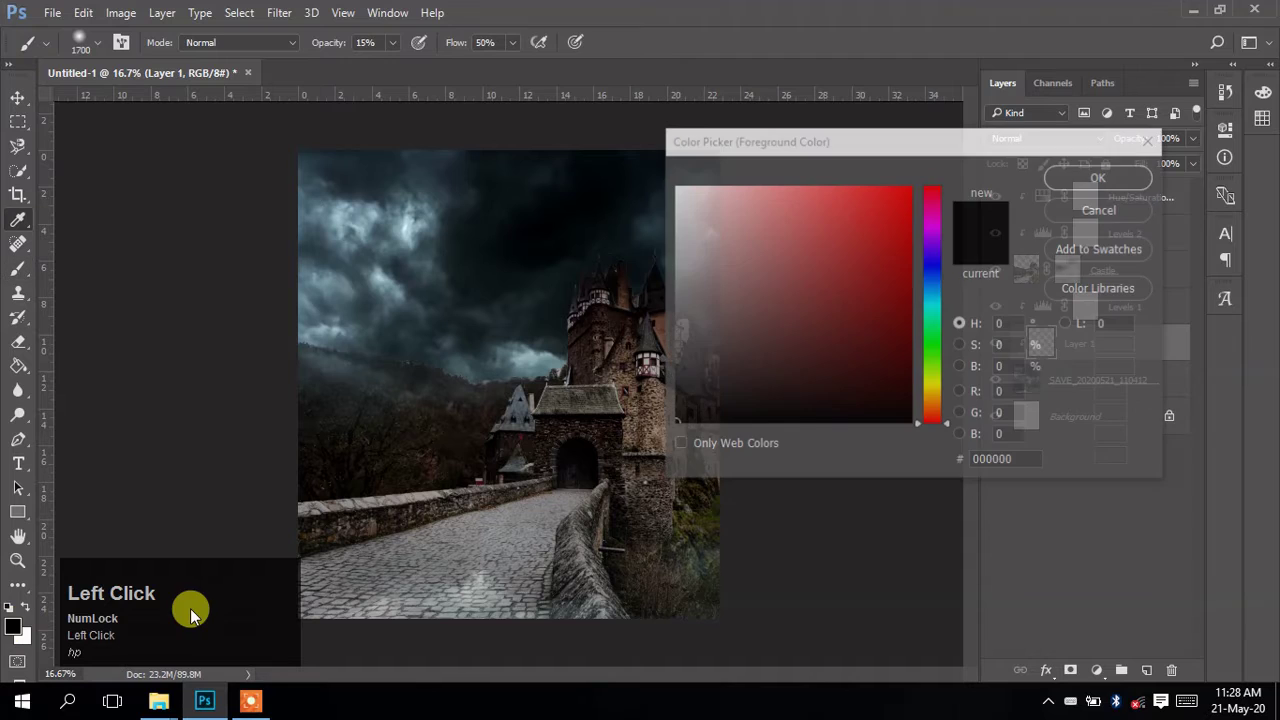
pyautogui.moveTo(820, 276)
pyautogui.mouseDown()
pyautogui.moveTo(903, 177)
pyautogui.moveTo(1022, 172)
pyautogui.mouseUp()
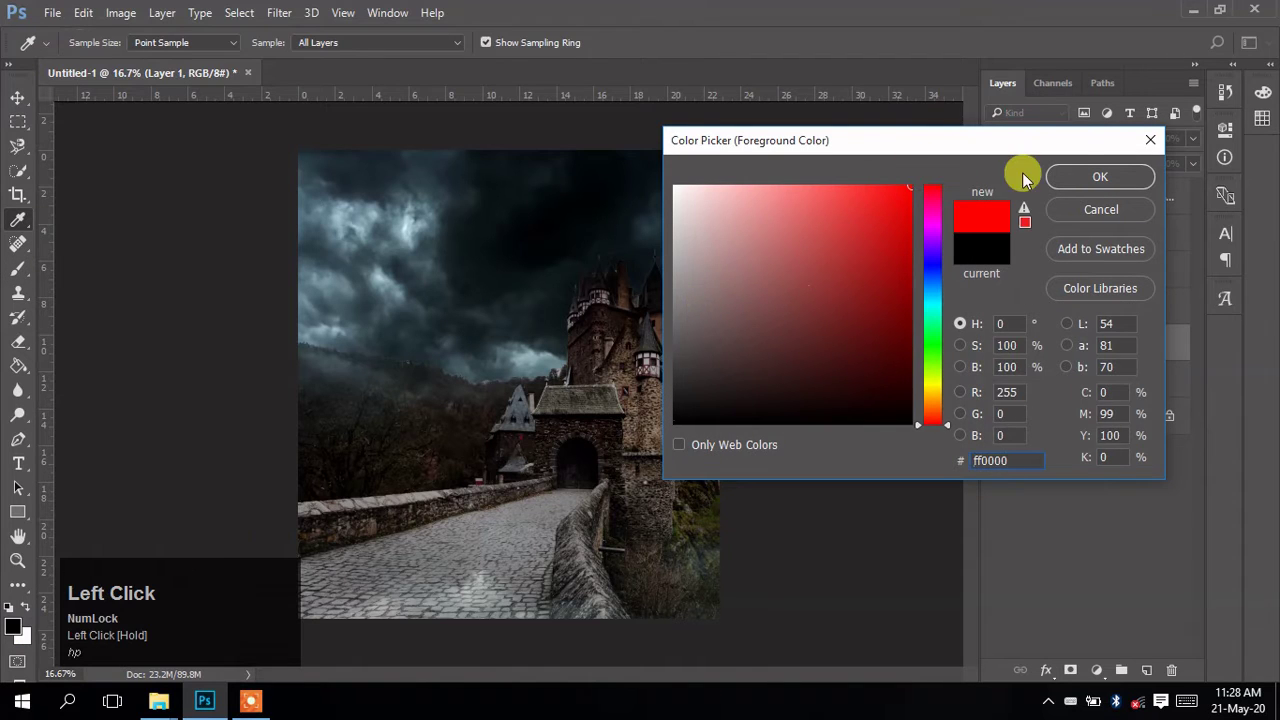
pyautogui.click(1078, 178)
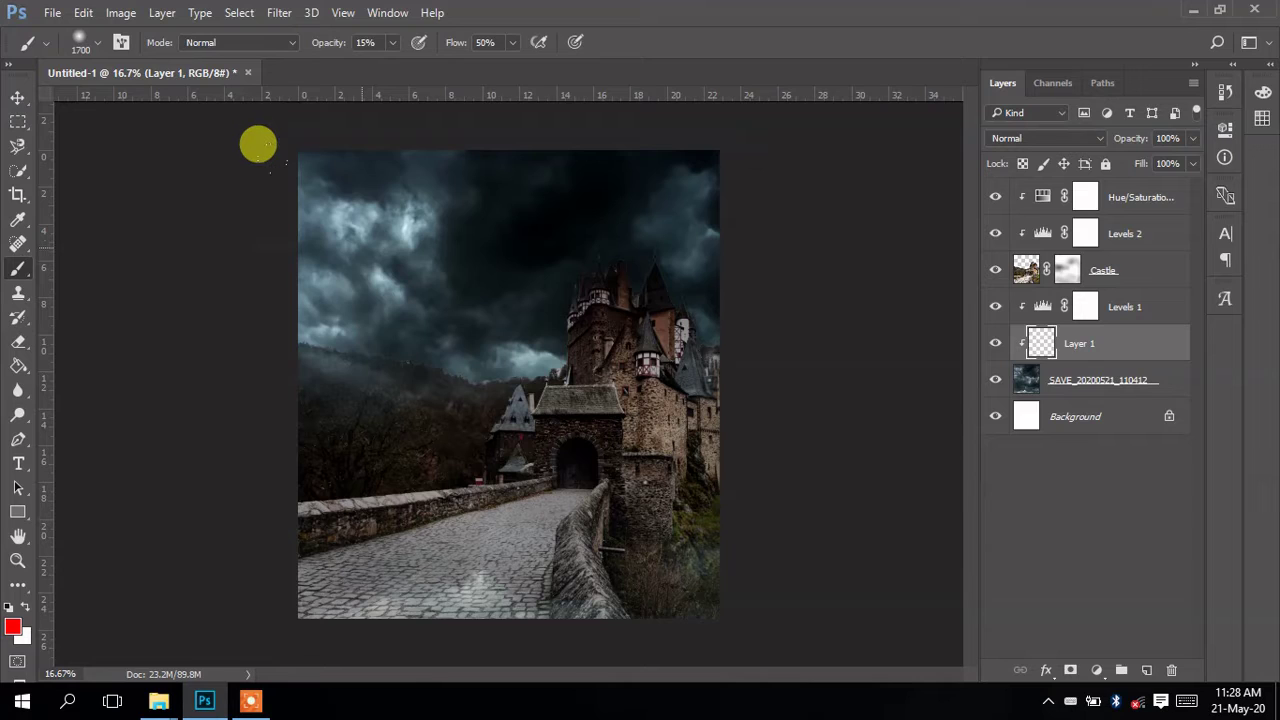
pyautogui.click(258, 144)
pyautogui.hotkey('ctrl', 'alt', 'z')
pyautogui.click(391, 41)
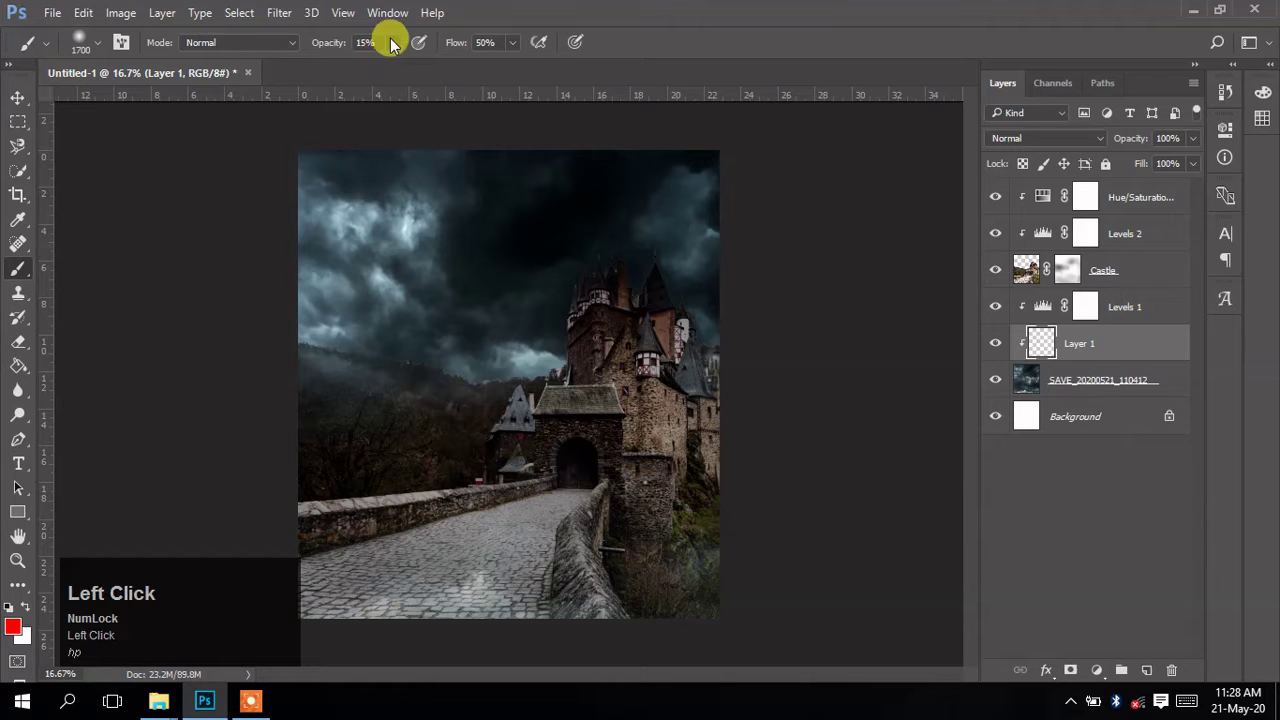
pyautogui.moveTo(391, 41); pyautogui.dragTo(466, 66)
pyautogui.click(268, 141)
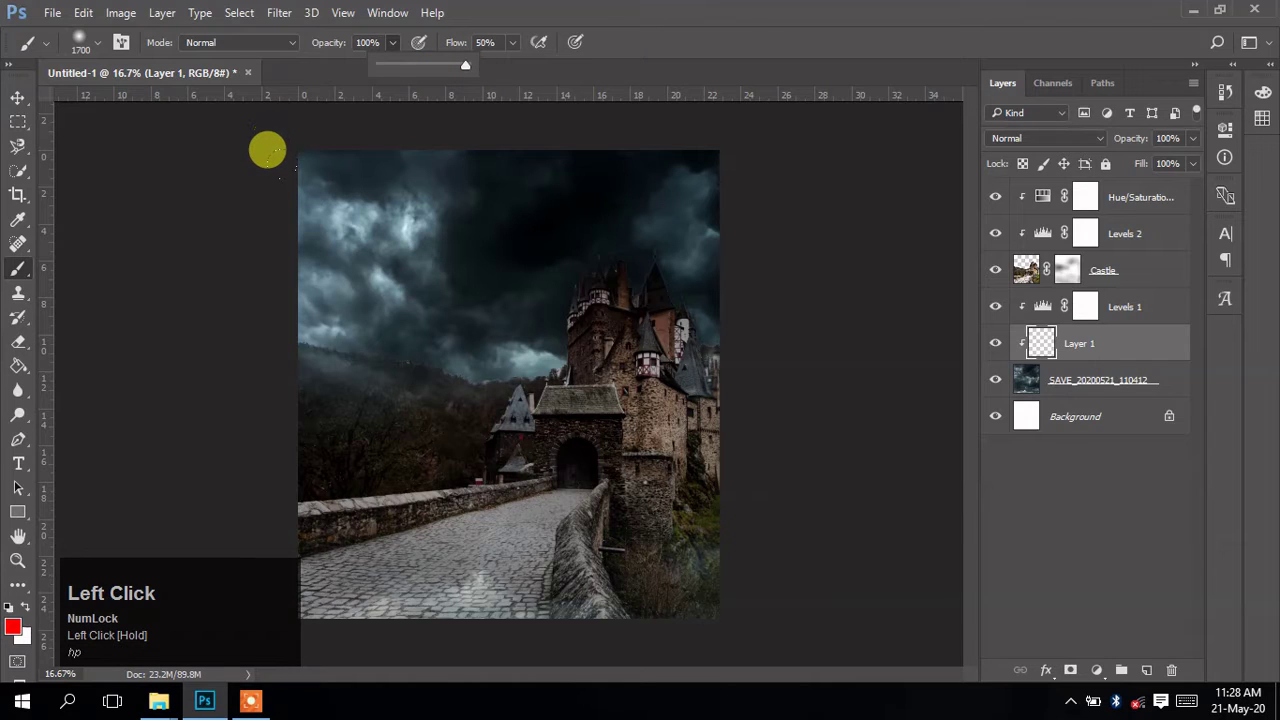
pyautogui.click(329, 222)
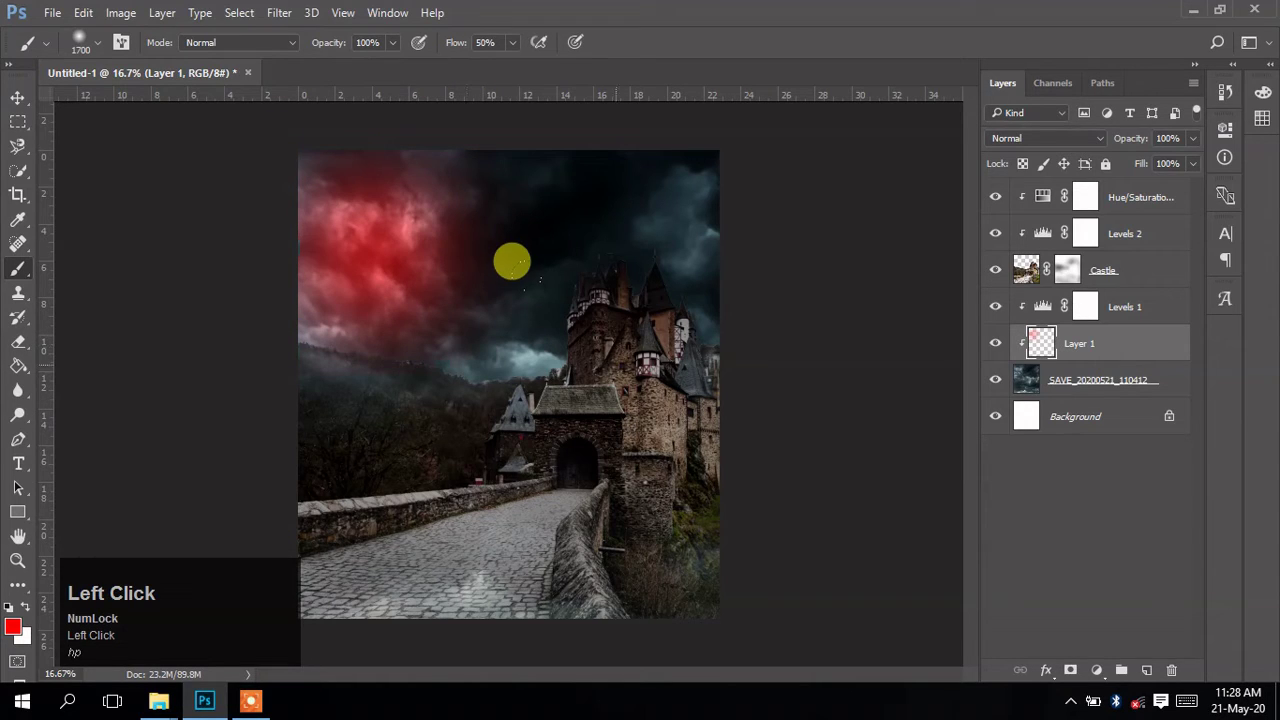
# - Scale the red glow layer to about 212% and move it down and right to X 1348.5 px, Y 1500 px
pyautogui.click(16, 98)
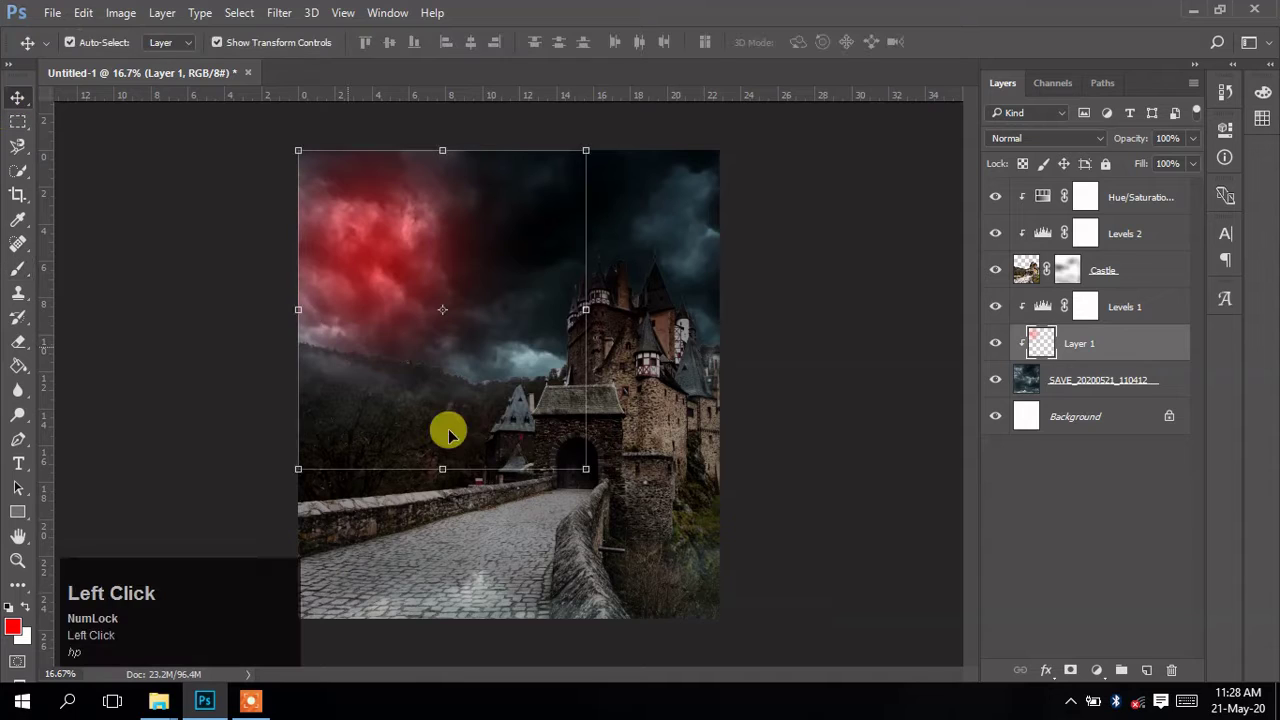
pyautogui.click(1072, 488)
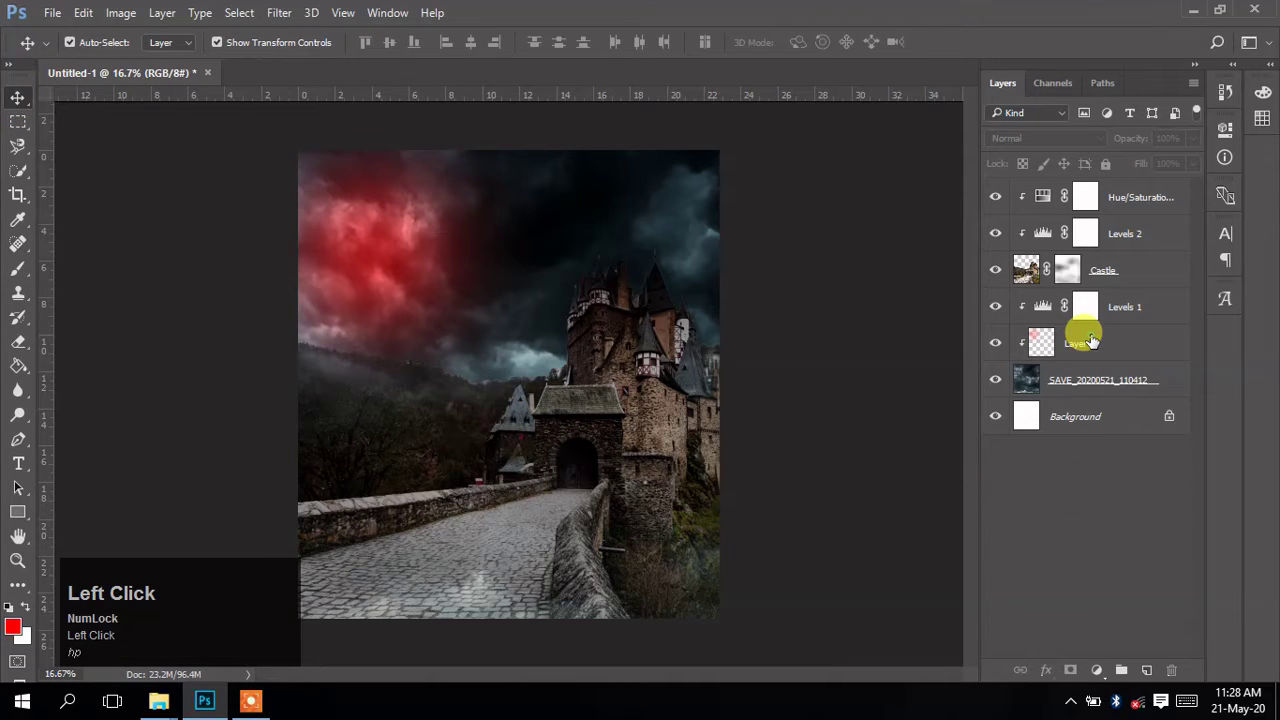
pyautogui.click(1085, 343)
pyautogui.moveTo(586, 469); pyautogui.dragTo(777, 603)
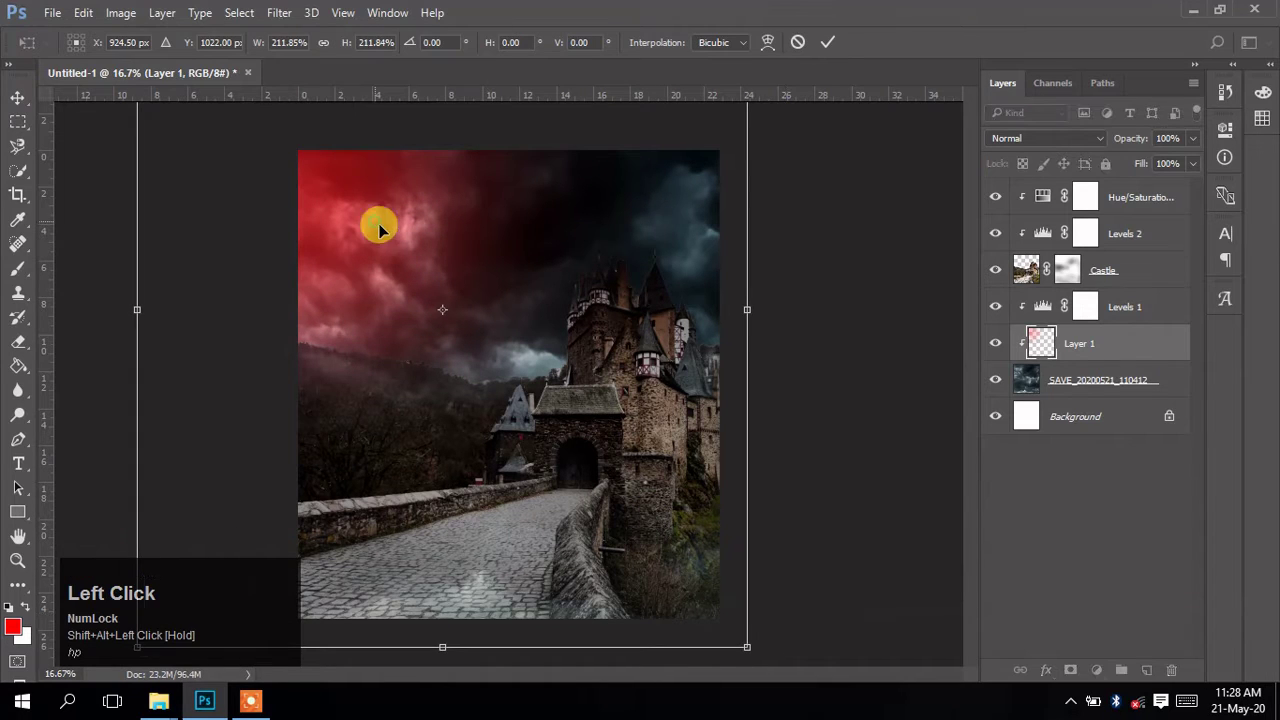
pyautogui.moveTo(379, 229); pyautogui.dragTo(437, 294)
pyautogui.click(827, 42)
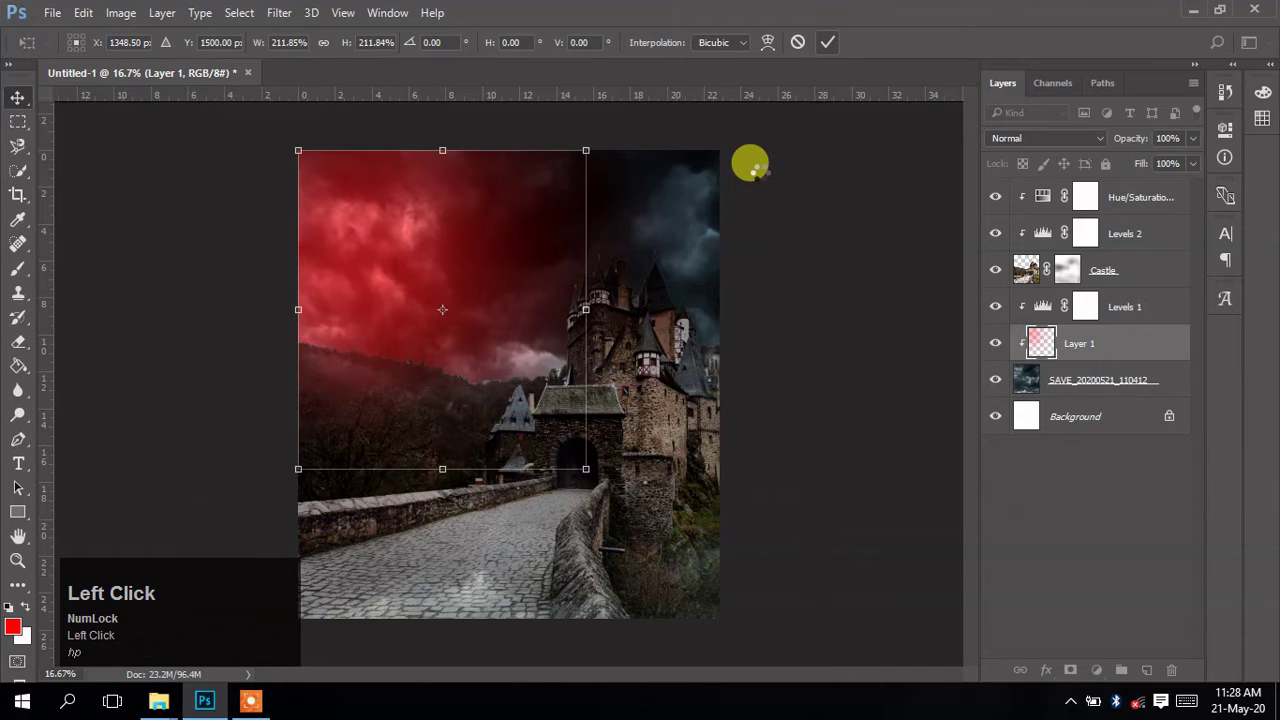
# - Set the red glow layer's blend mode to Color Dodge
pyautogui.click(1100, 610)
pyautogui.click(1089, 343)
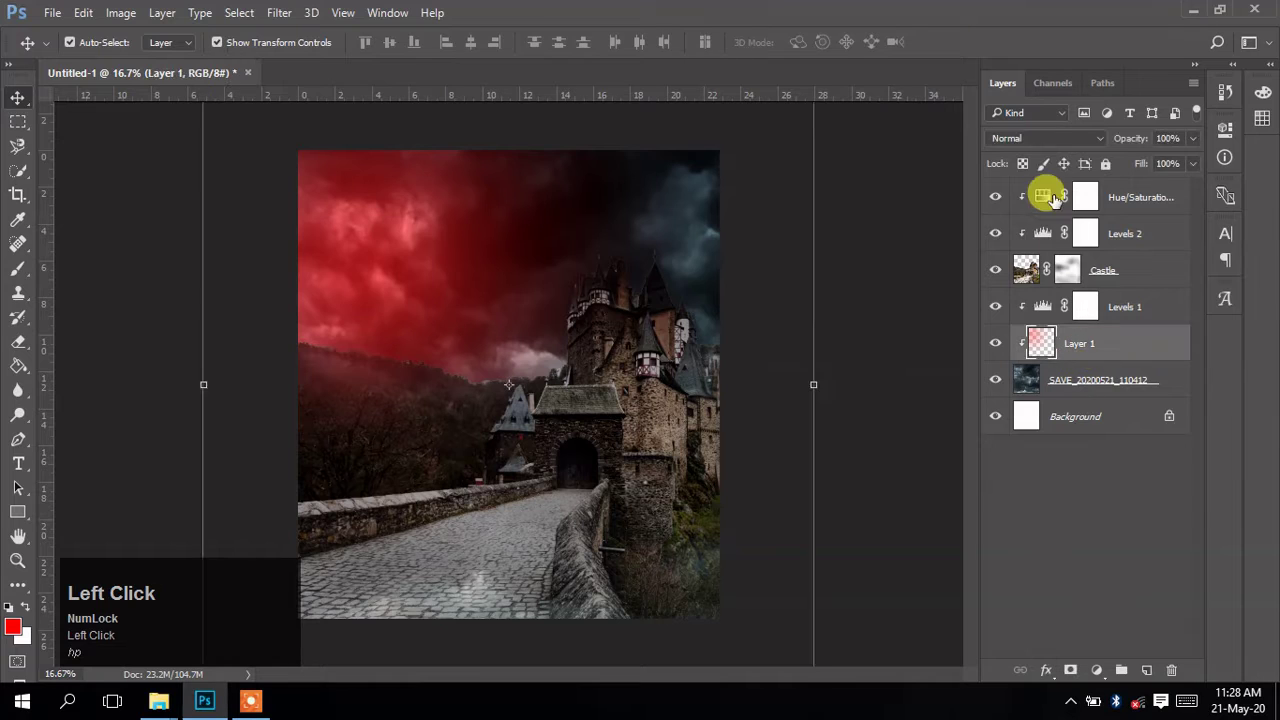
pyautogui.click(1058, 137)
pyautogui.click(1030, 321)
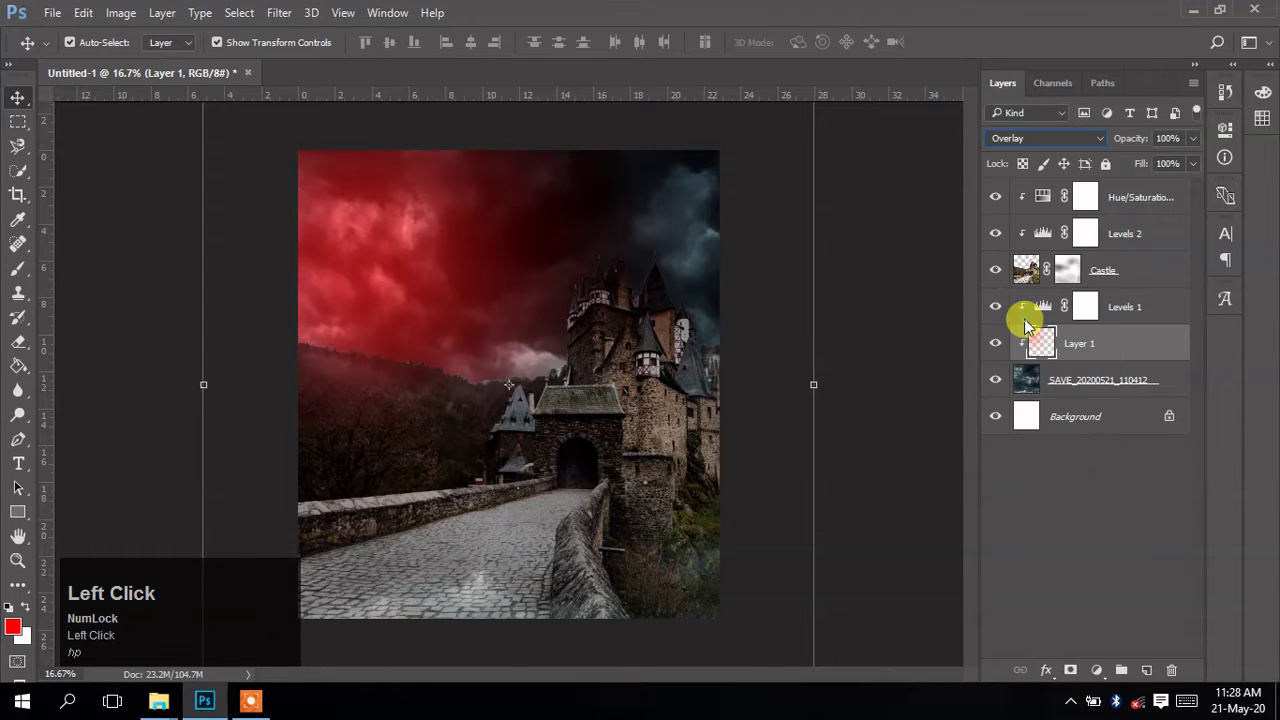
pyautogui.click(1046, 137)
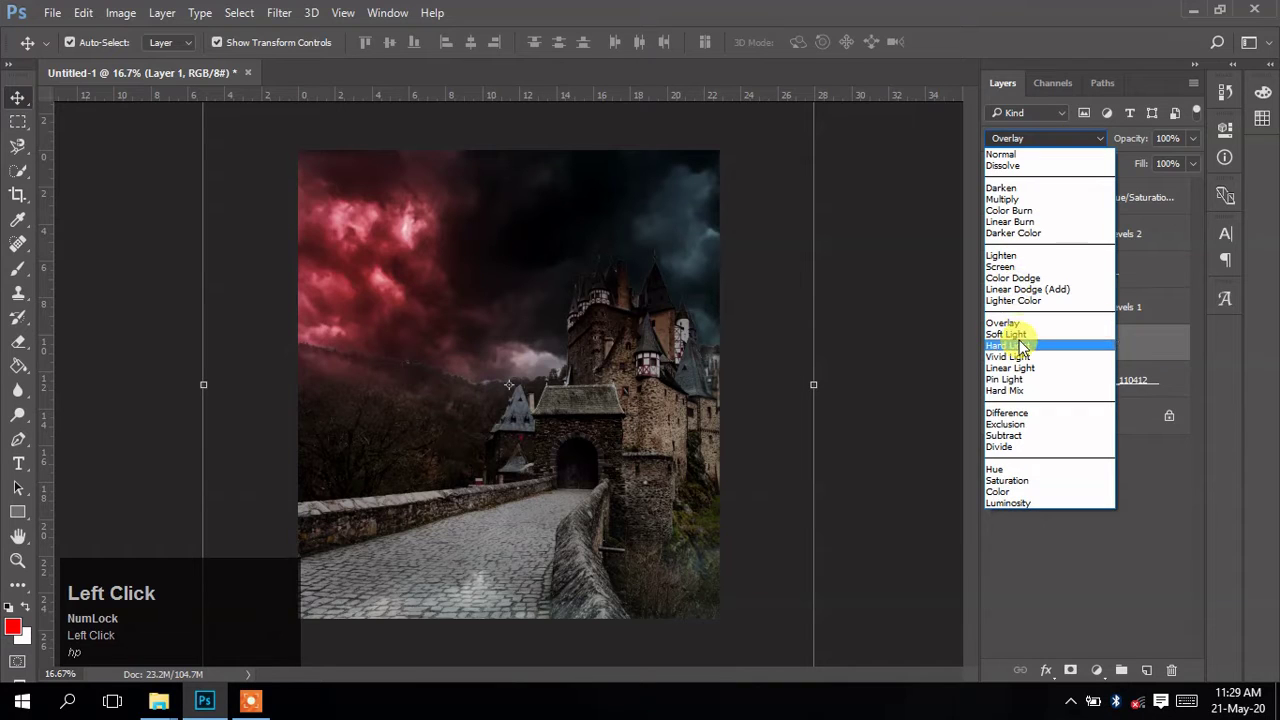
pyautogui.click(1014, 277)
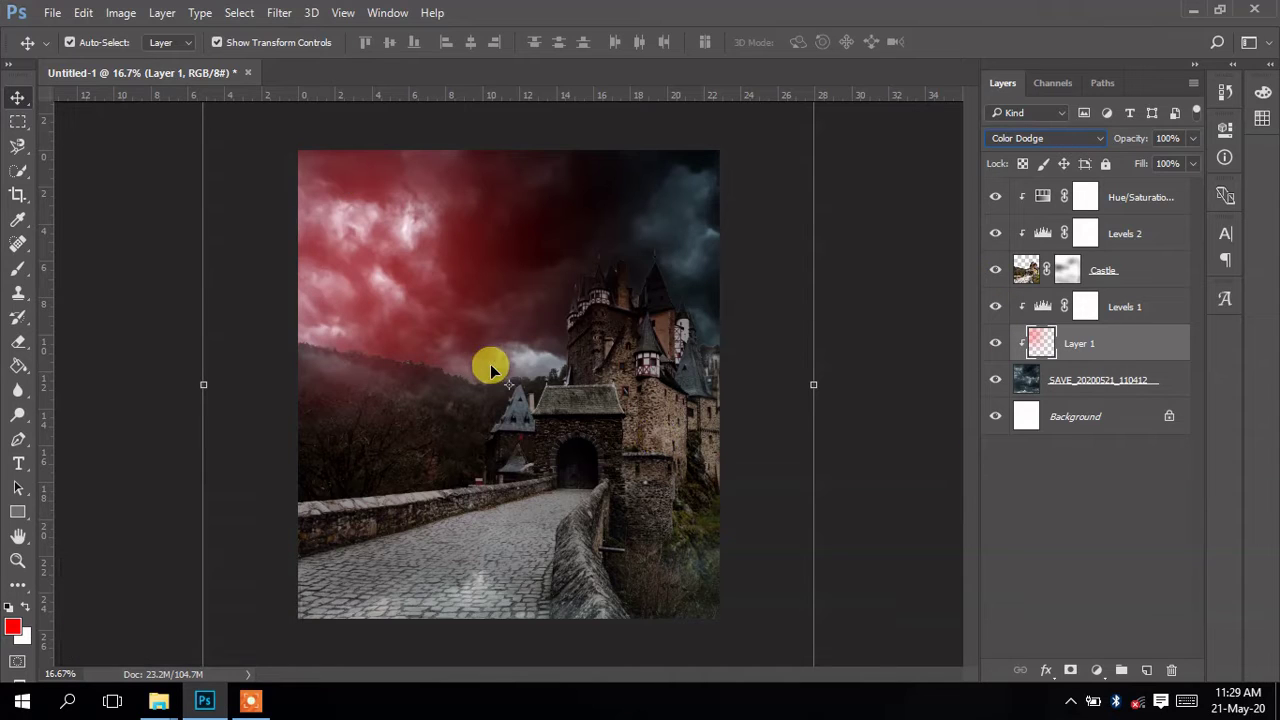
# - Scale the red glow layer to 160% and move it down and right to X 2134.5 px, Y 2172 px
pyautogui.click(509, 390)
pyautogui.click(336, 46)
pyautogui.click(370, 42)
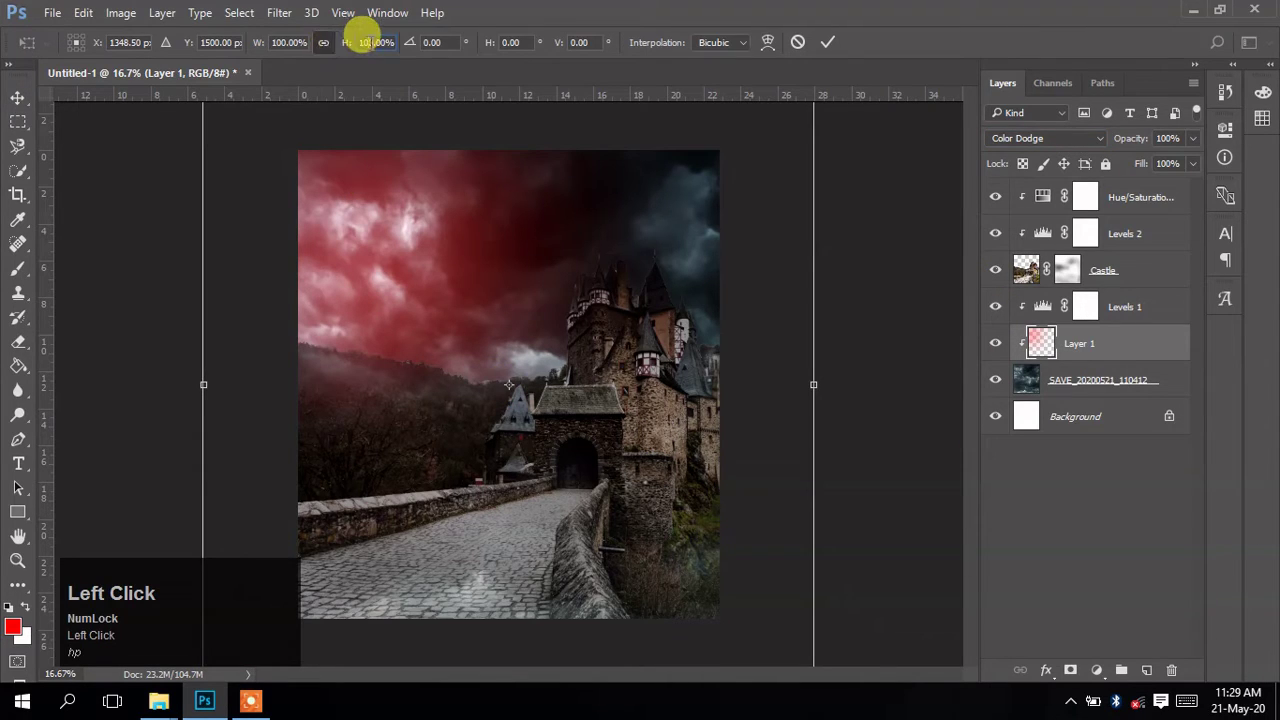
pyautogui.hotkey('shift', 'Up')
pyautogui.hotkey('shift', 'Up')
pyautogui.hotkey('shift', 'Up')
pyautogui.hotkey('shift', 'Up')
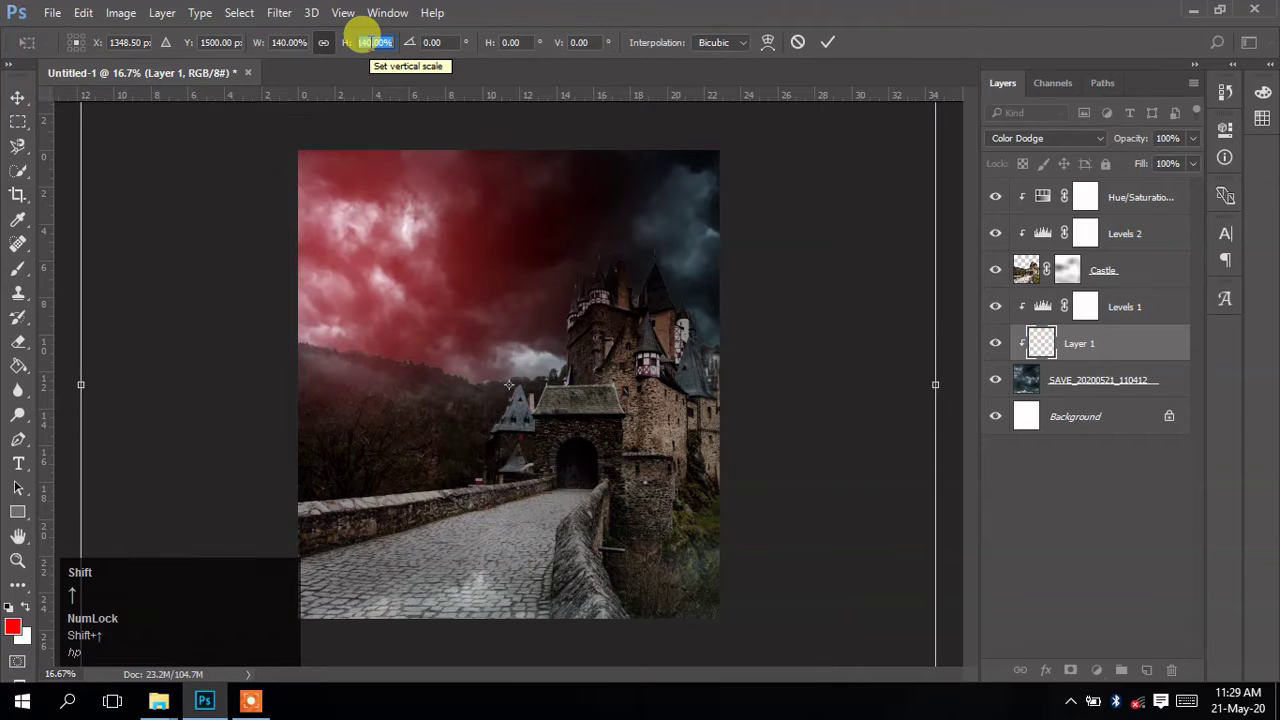
pyautogui.hotkey('shift', 'Up')
pyautogui.hotkey('shift', 'Up')
pyautogui.click(400, 277)
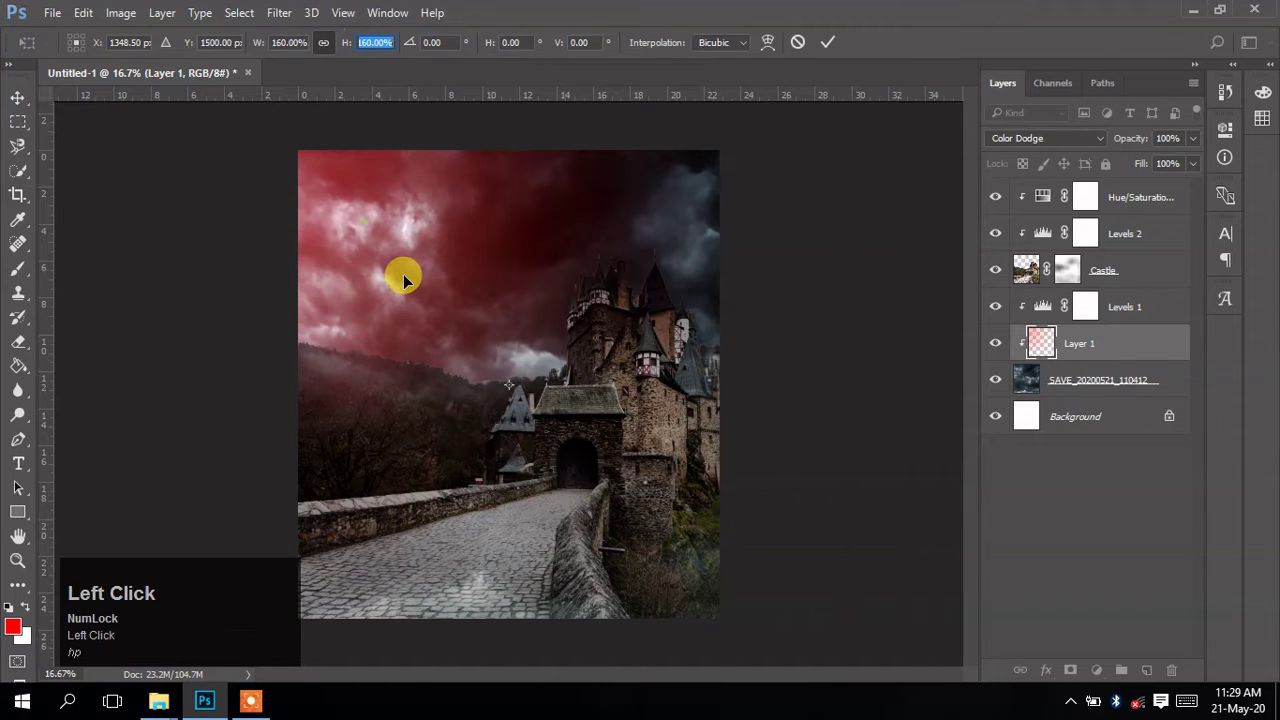
pyautogui.moveTo(427, 293); pyautogui.dragTo(486, 329)
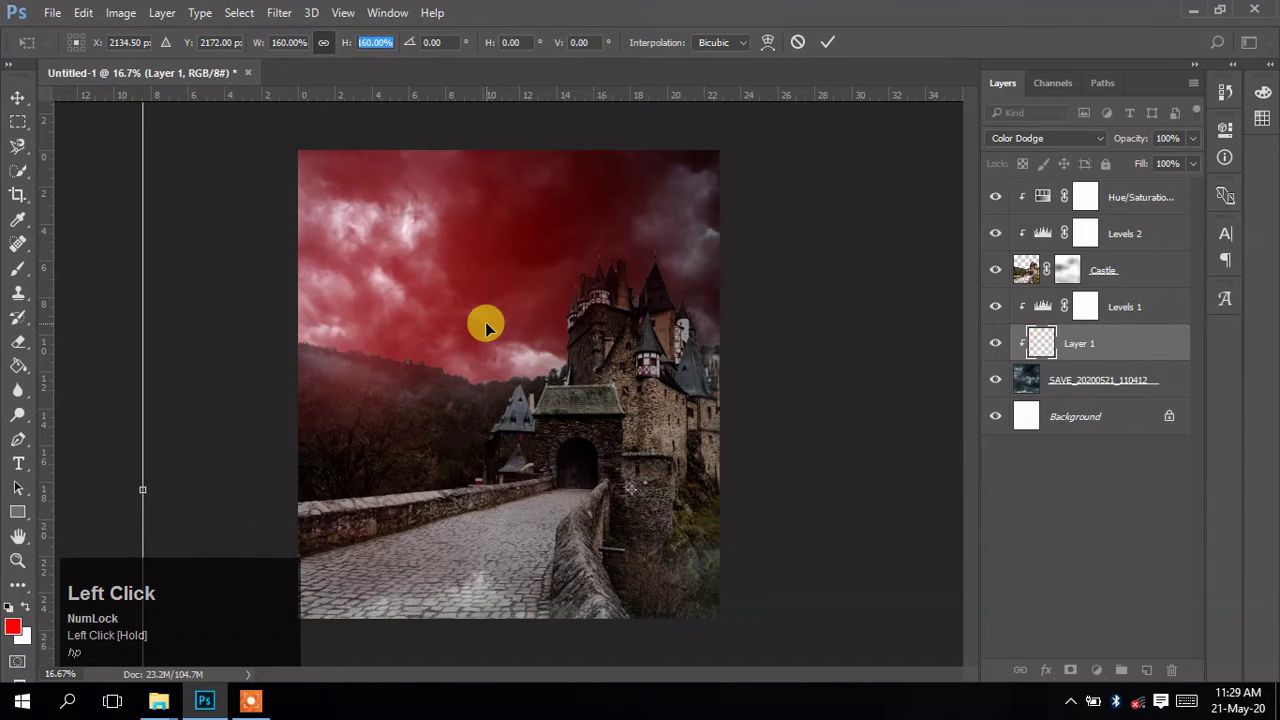
pyautogui.click(826, 42)
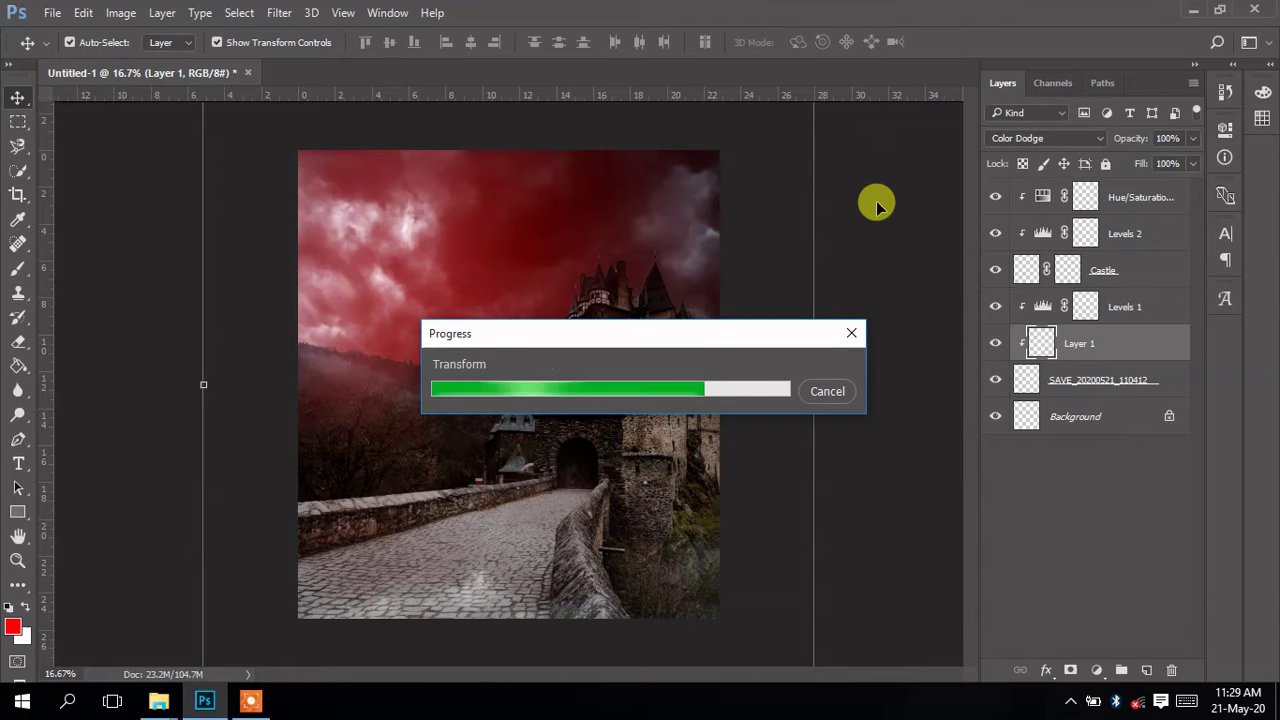
pyautogui.click(900, 380)
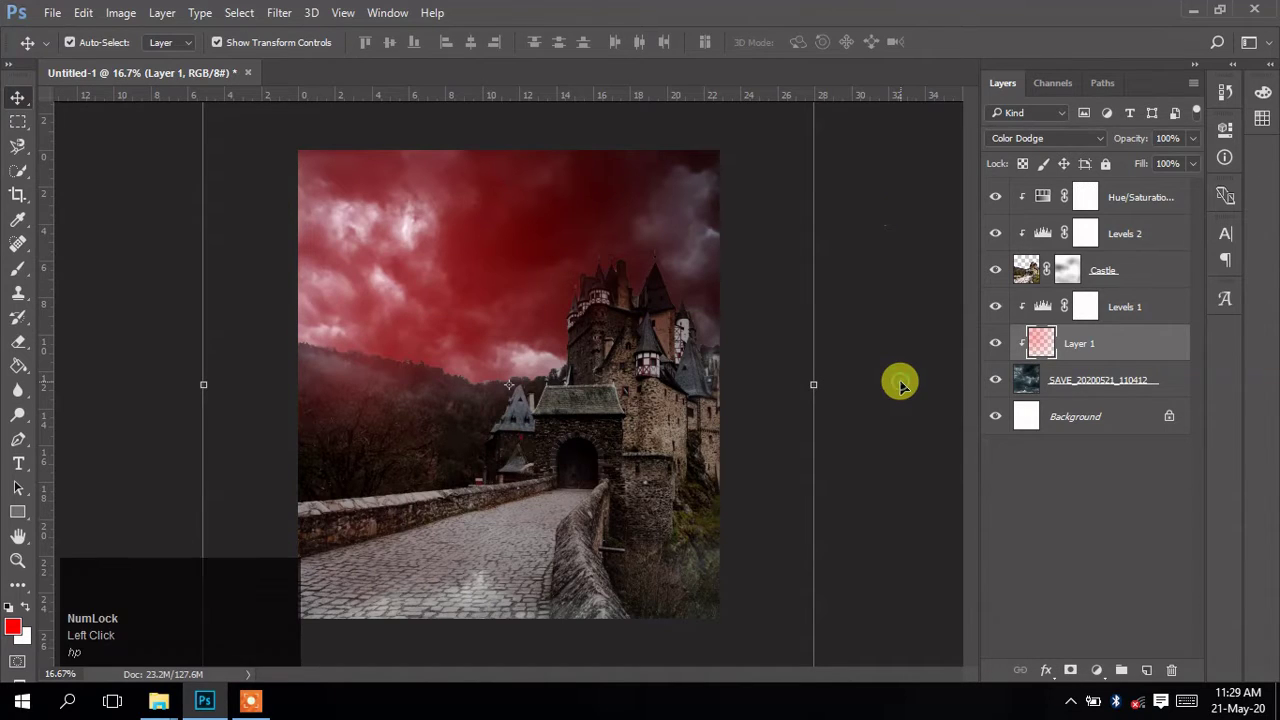
pyautogui.press('space')
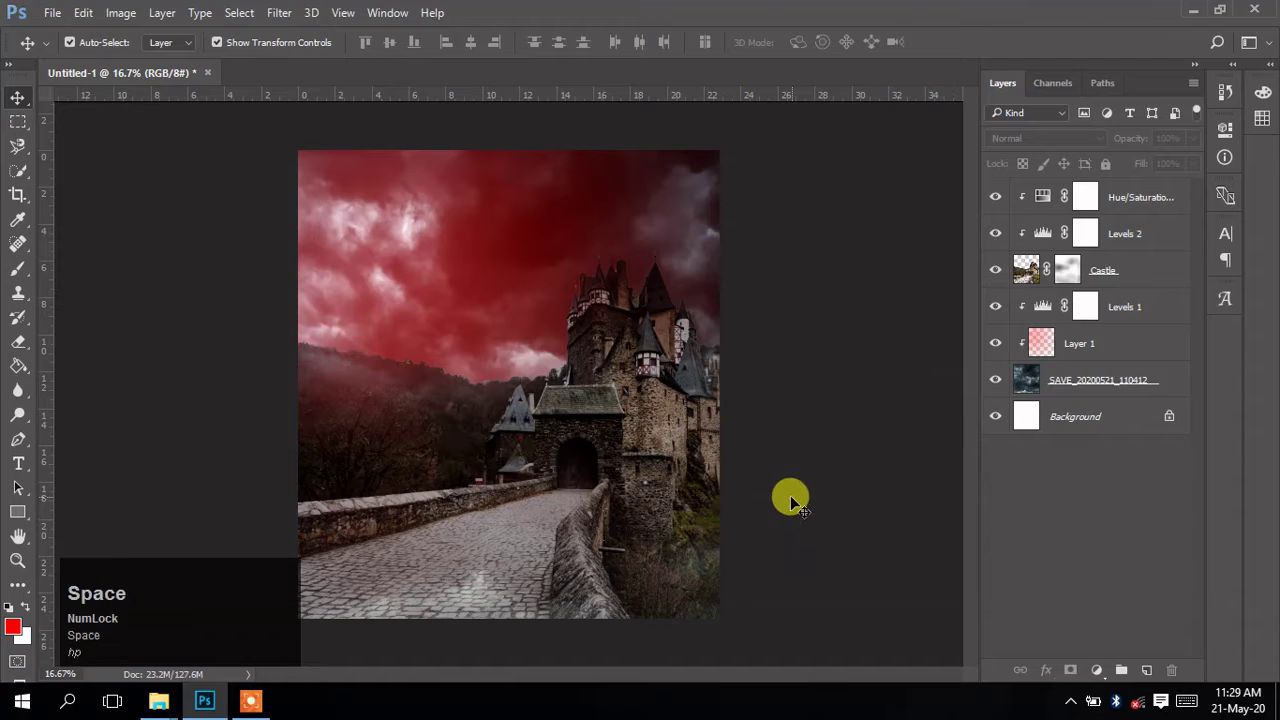
pyautogui.click(785, 497)
pyautogui.press('space')
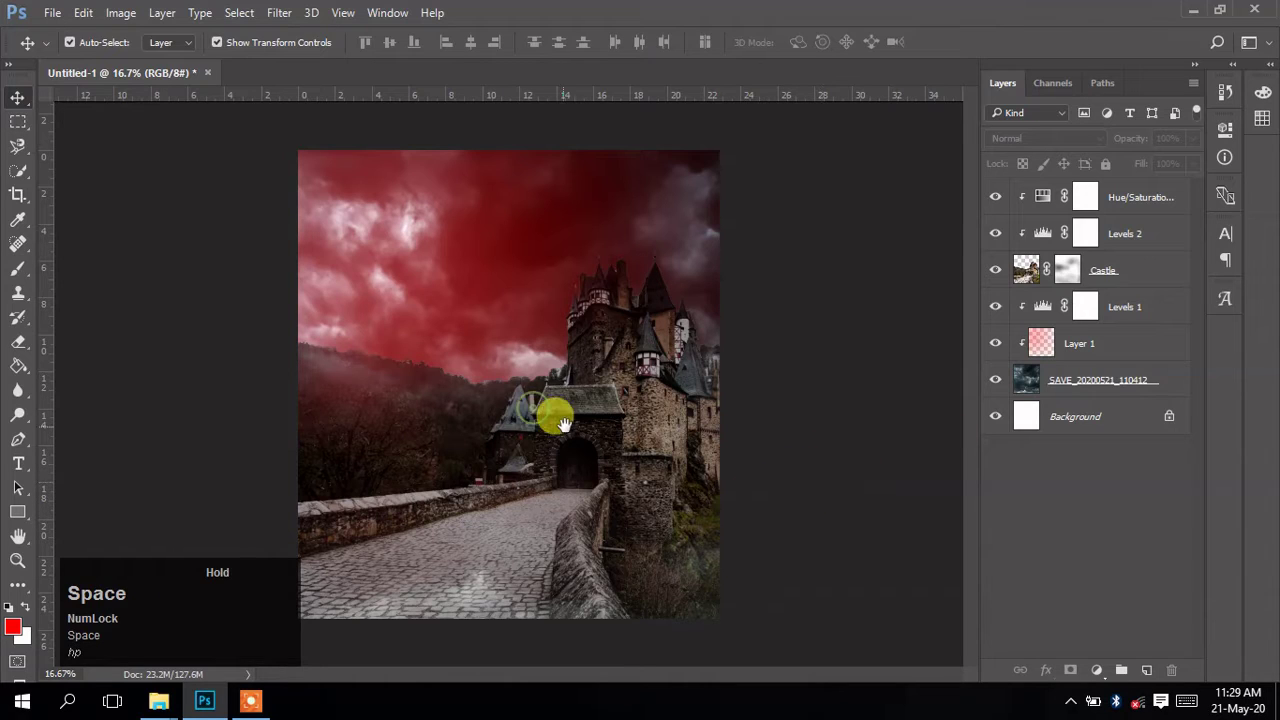
pyautogui.click(823, 429)
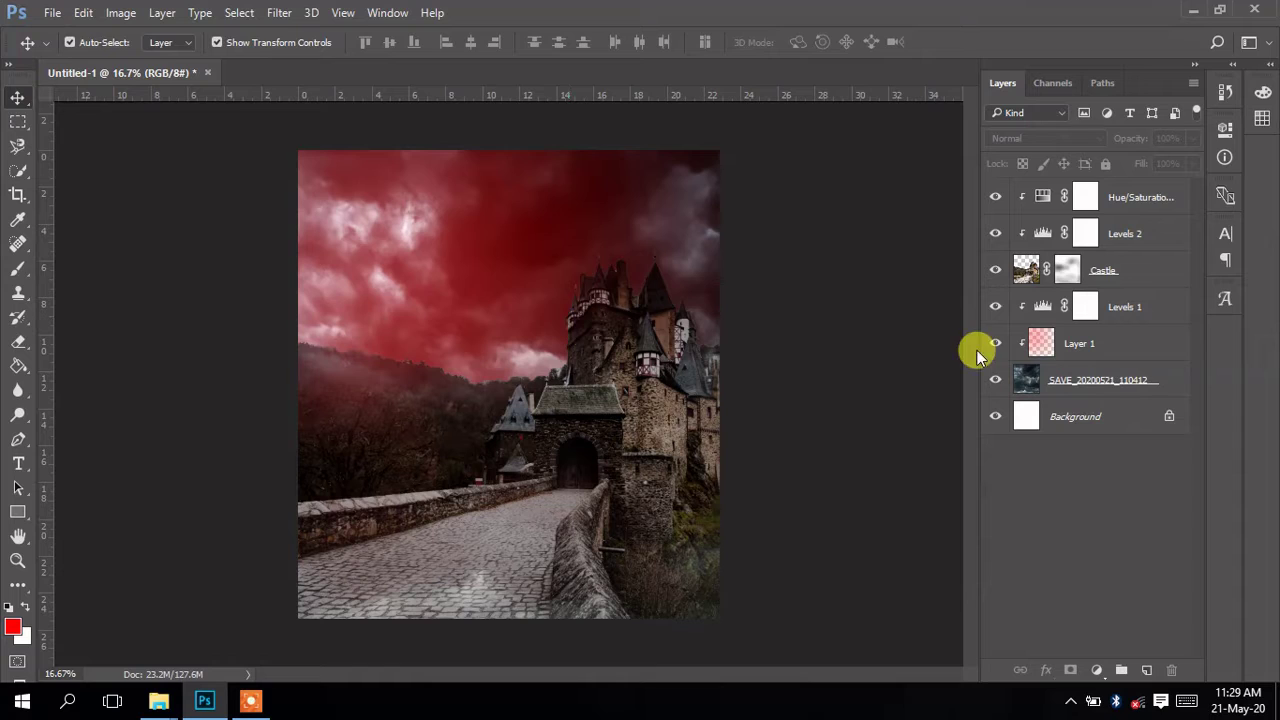
pyautogui.click(1082, 270)
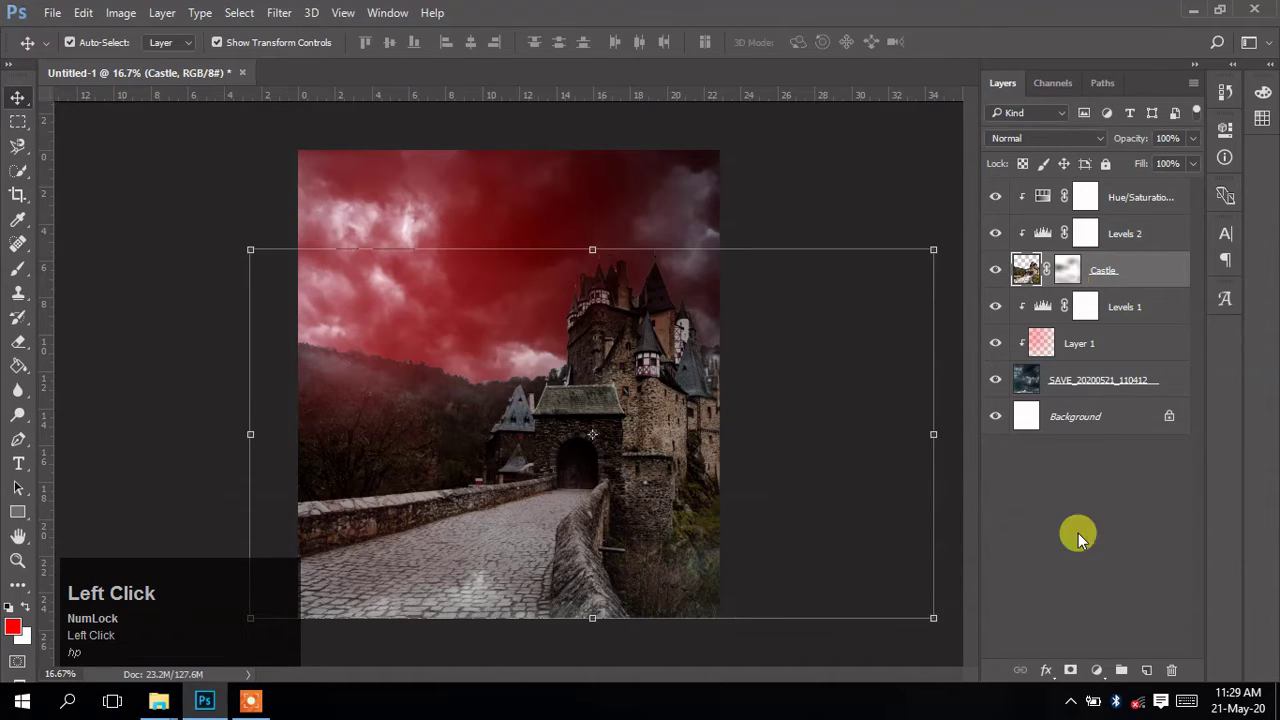
pyautogui.click(1096, 670)
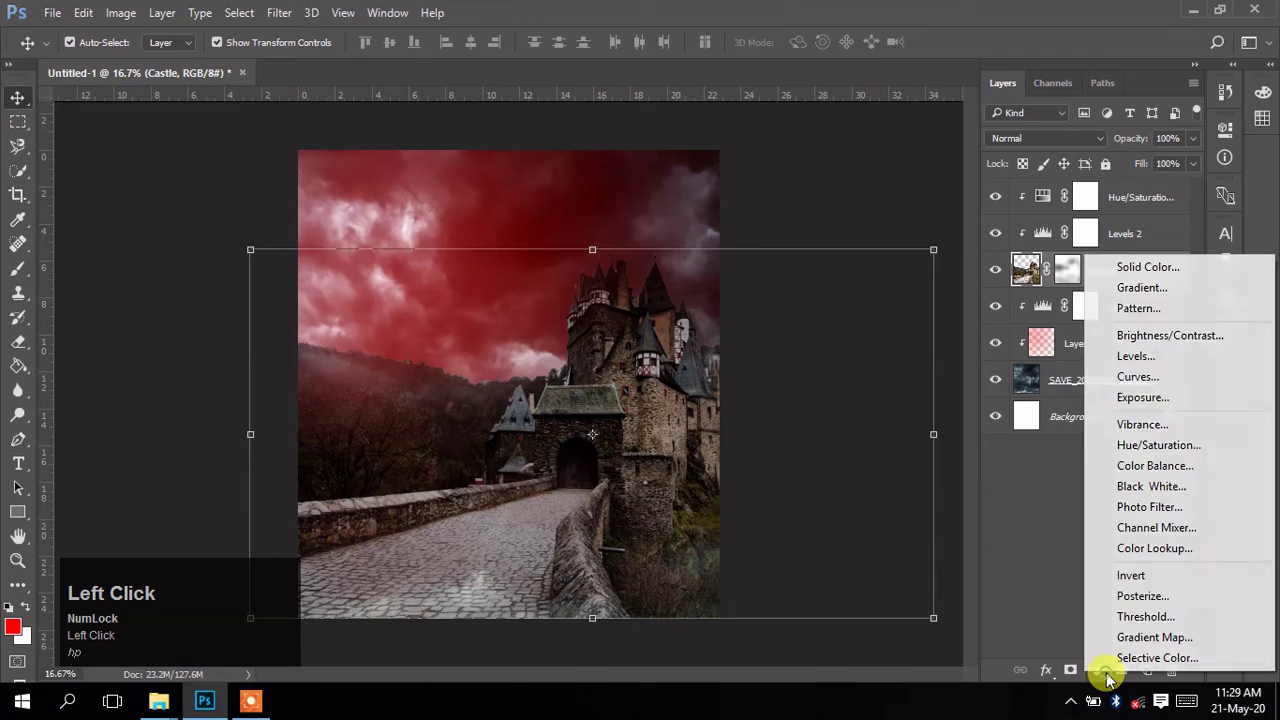
pyautogui.click(1150, 338)
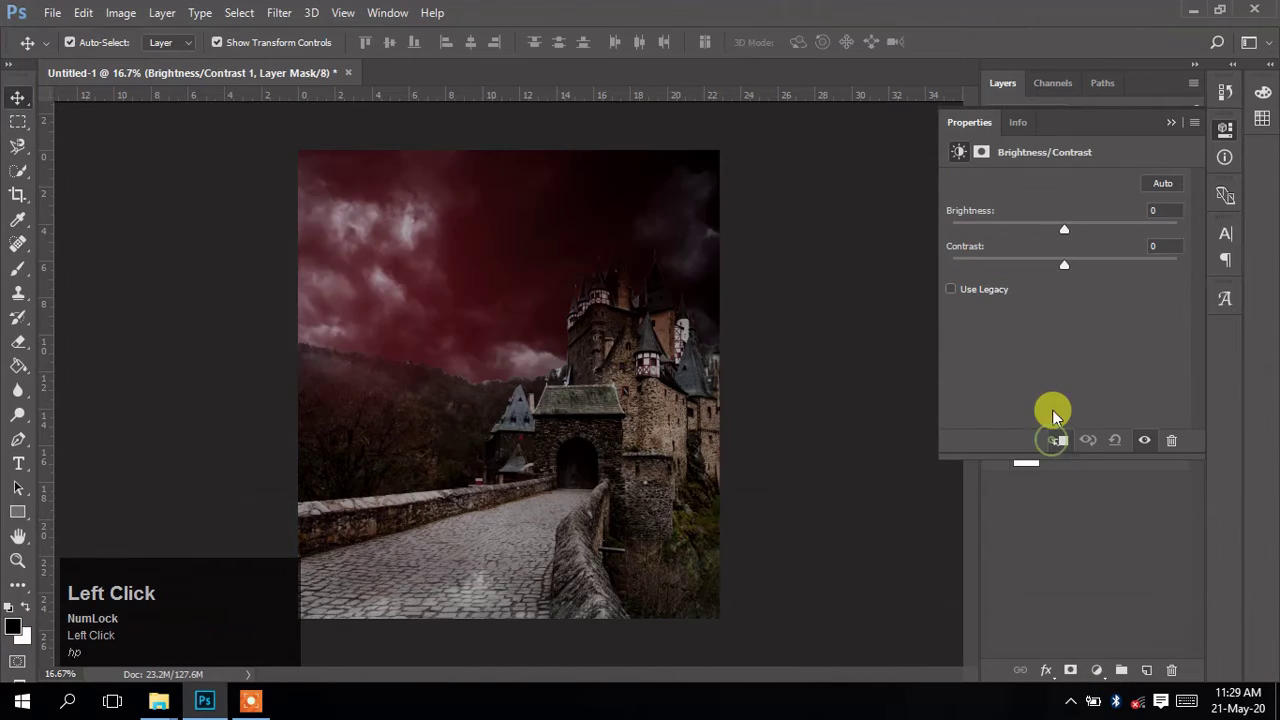
pyautogui.moveTo(1064, 235)
pyautogui.mouseDown()
pyautogui.moveTo(1079, 231)
pyautogui.moveTo(1041, 234)
pyautogui.mouseUp()
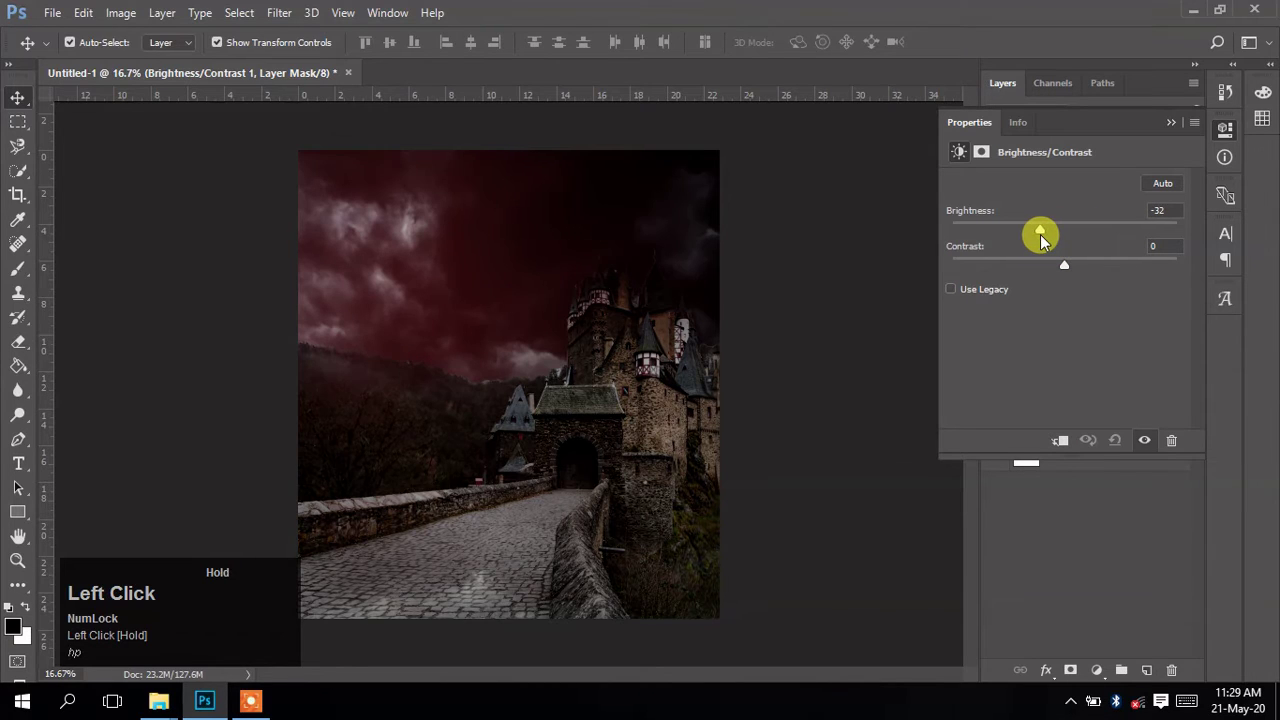
pyautogui.click(1058, 440)
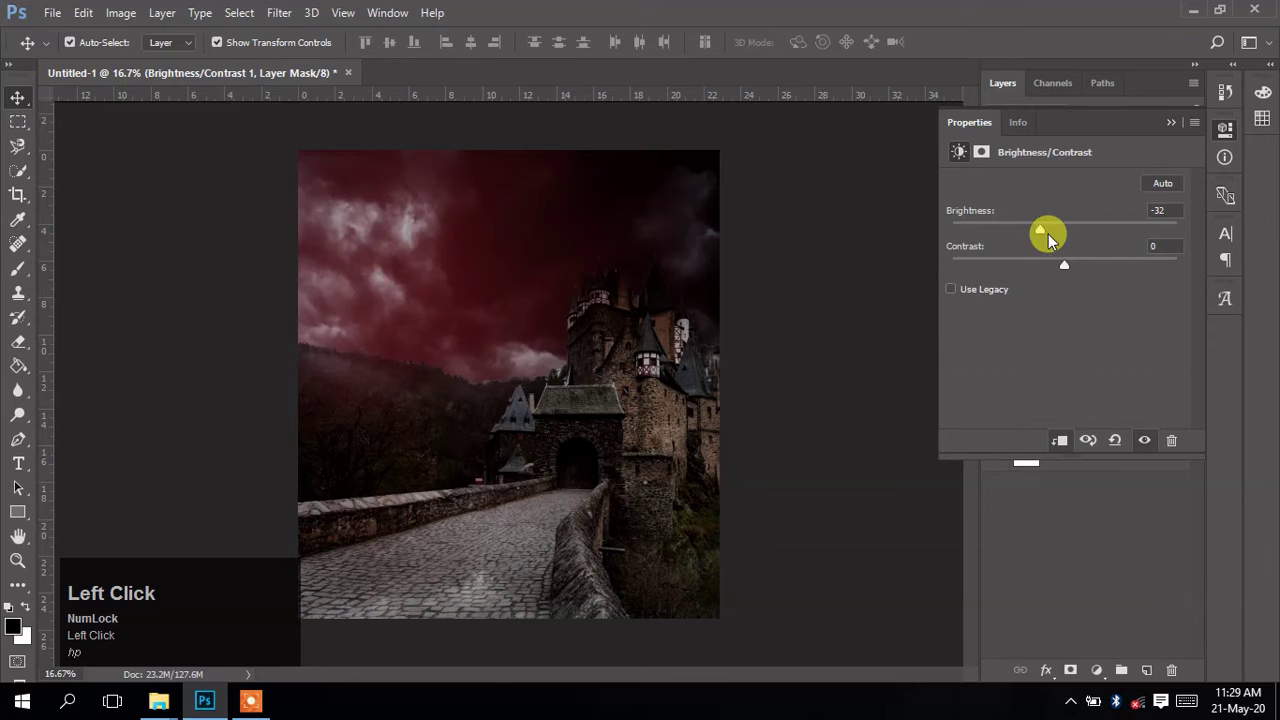
pyautogui.moveTo(1035, 231); pyautogui.dragTo(1027, 258)
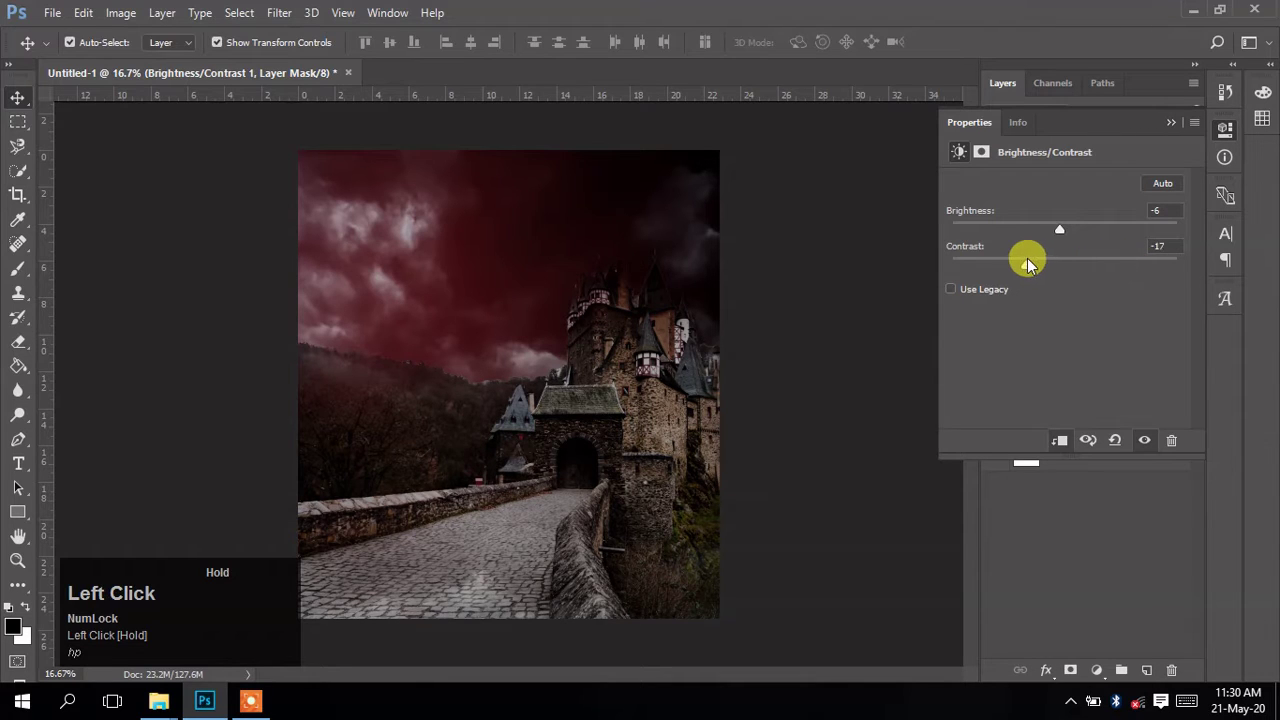
pyautogui.click(1168, 440)
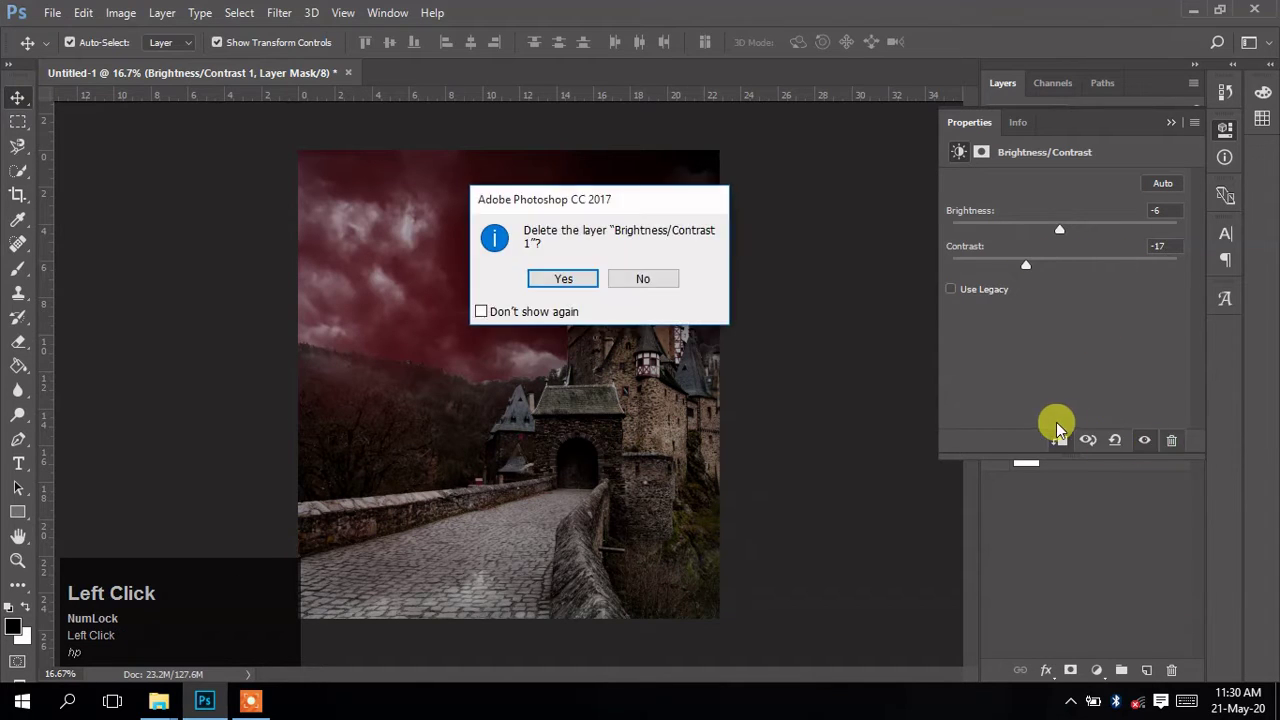
pyautogui.click(560, 277)
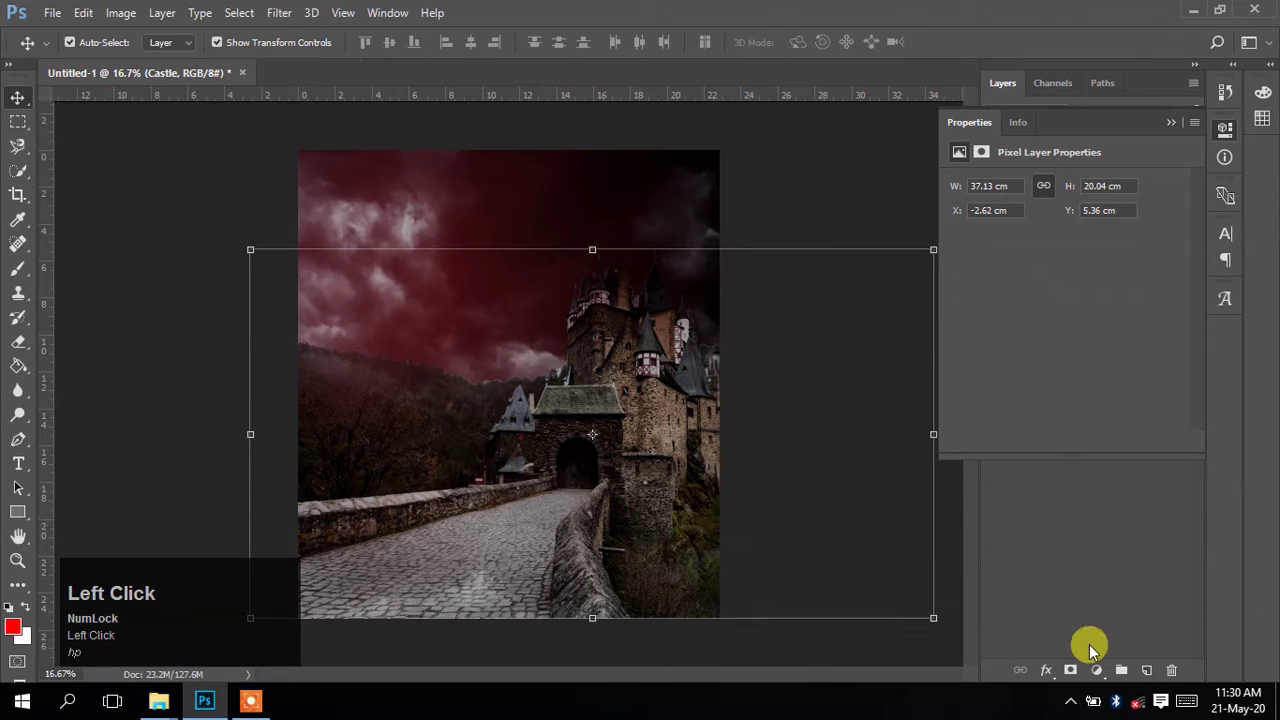
# - Add a clipped Levels adjustment directly above the castle layer with input levels 24, 0.85 and 219 and output white 185
pyautogui.click(1095, 670)
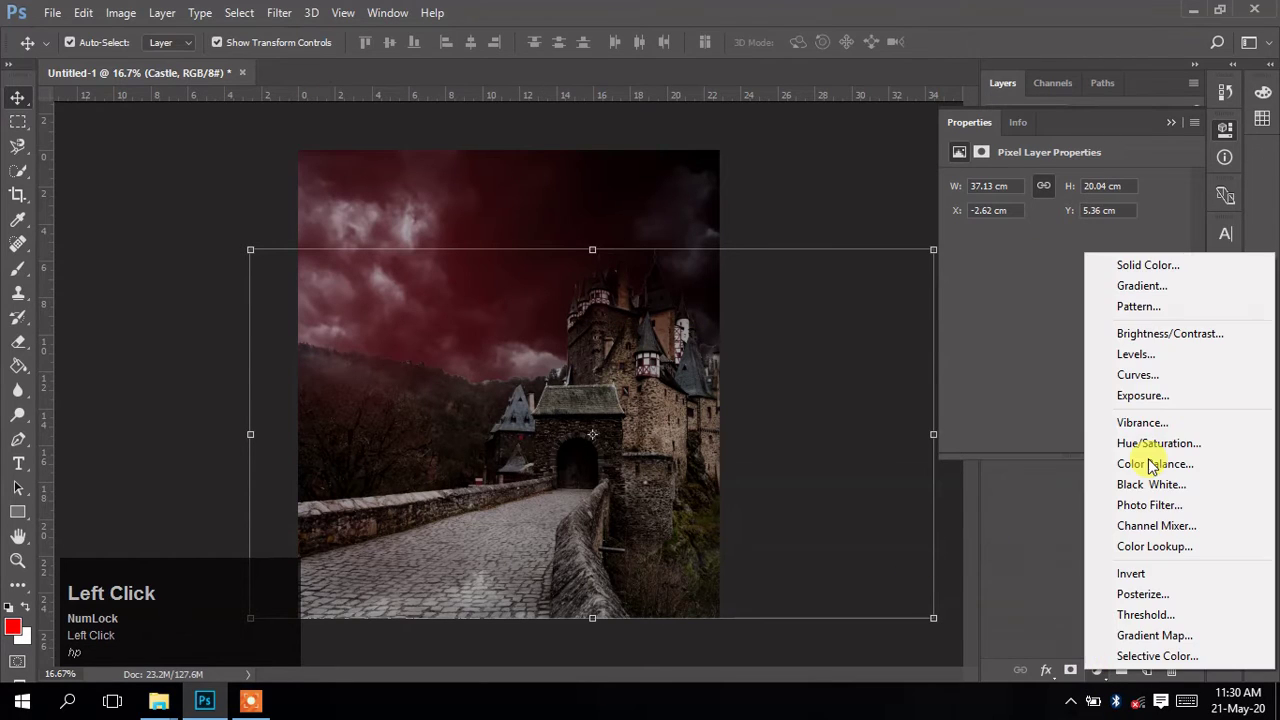
pyautogui.click(1130, 360)
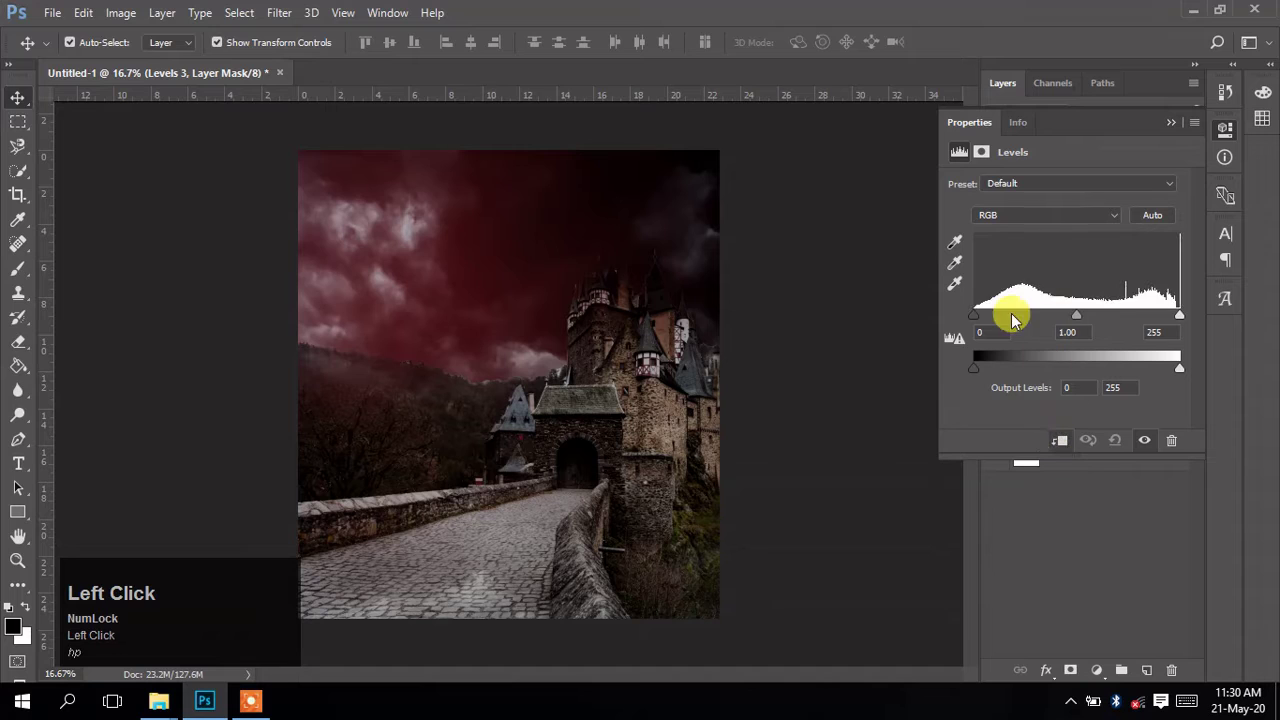
pyautogui.moveTo(974, 315); pyautogui.dragTo(995, 320)
pyautogui.moveTo(1179, 368); pyautogui.dragTo(1130, 372)
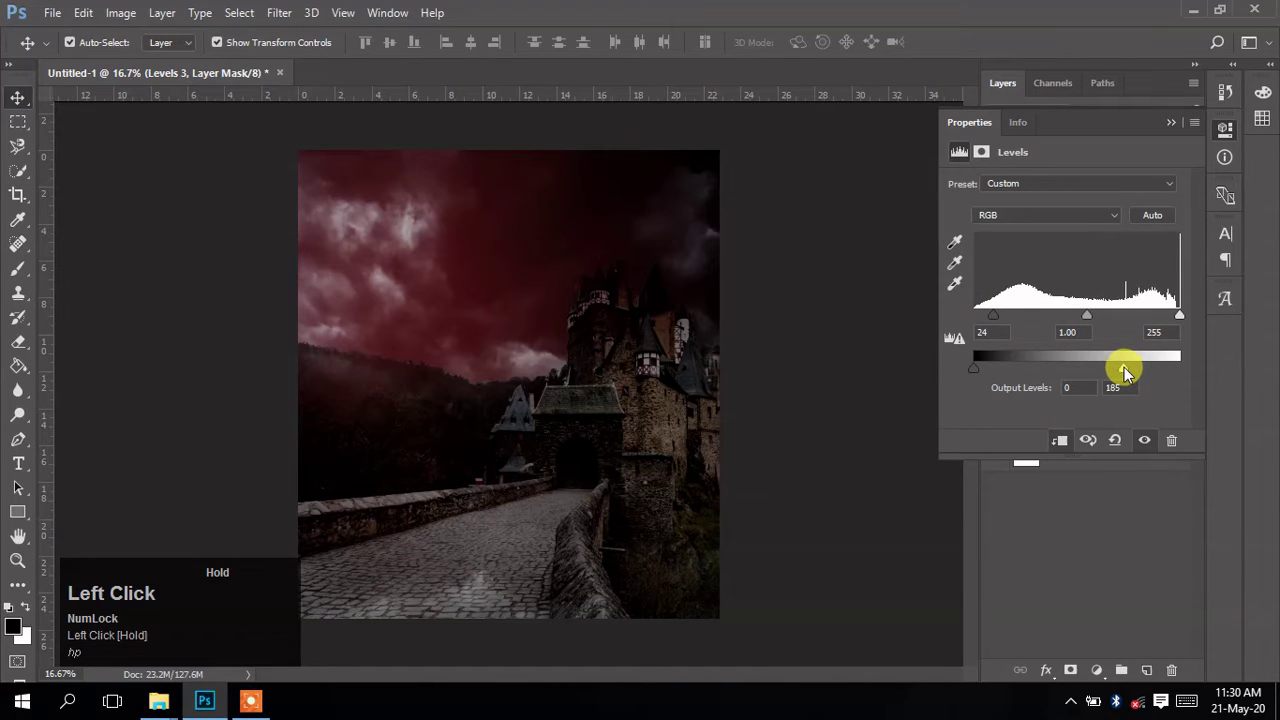
pyautogui.moveTo(1177, 317); pyautogui.dragTo(1152, 318)
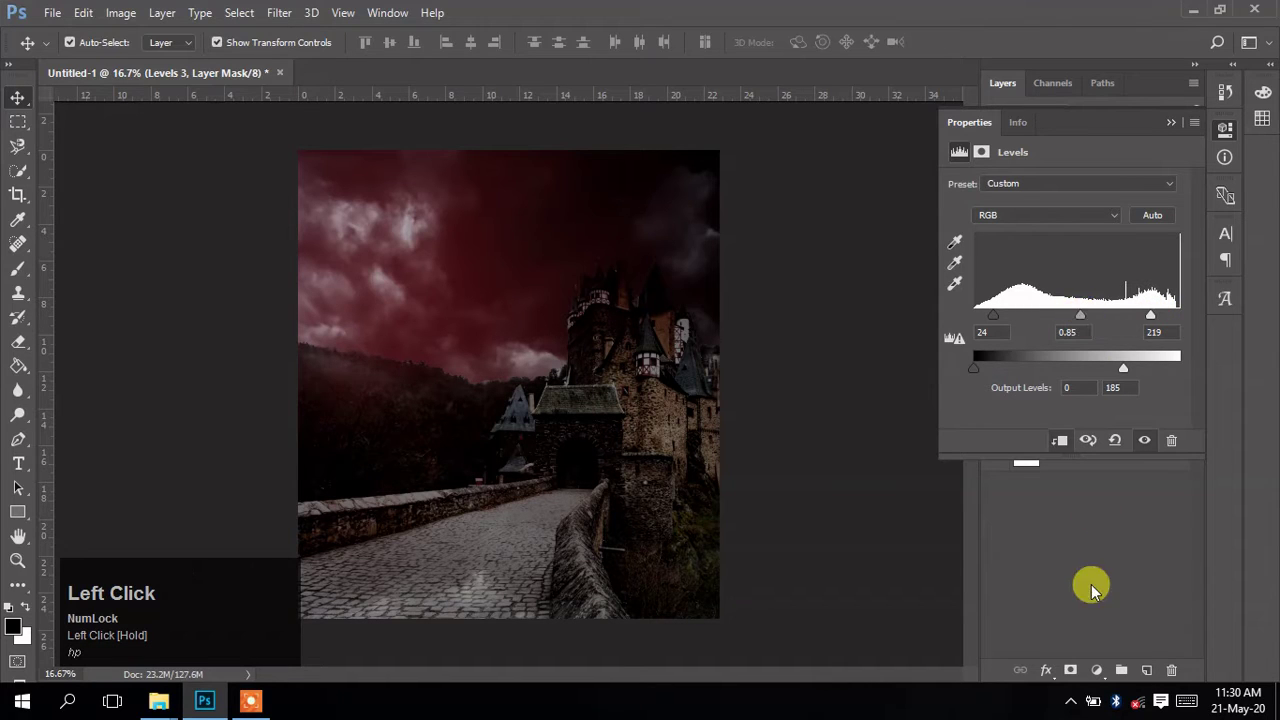
pyautogui.click(1170, 122)
pyautogui.click(764, 431)
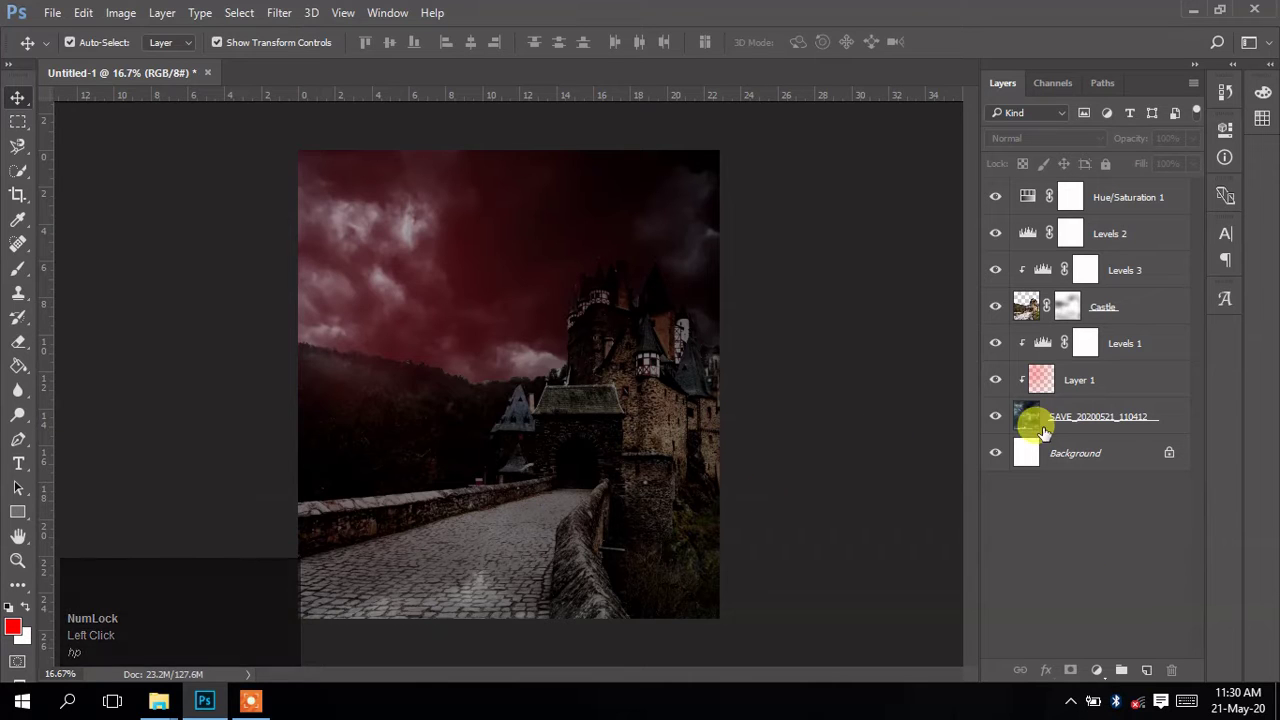
# - Place the PNG cutout of the crouching man in the white shirt from the Order Photos folder into the composite
pyautogui.moveTo(158, 700)
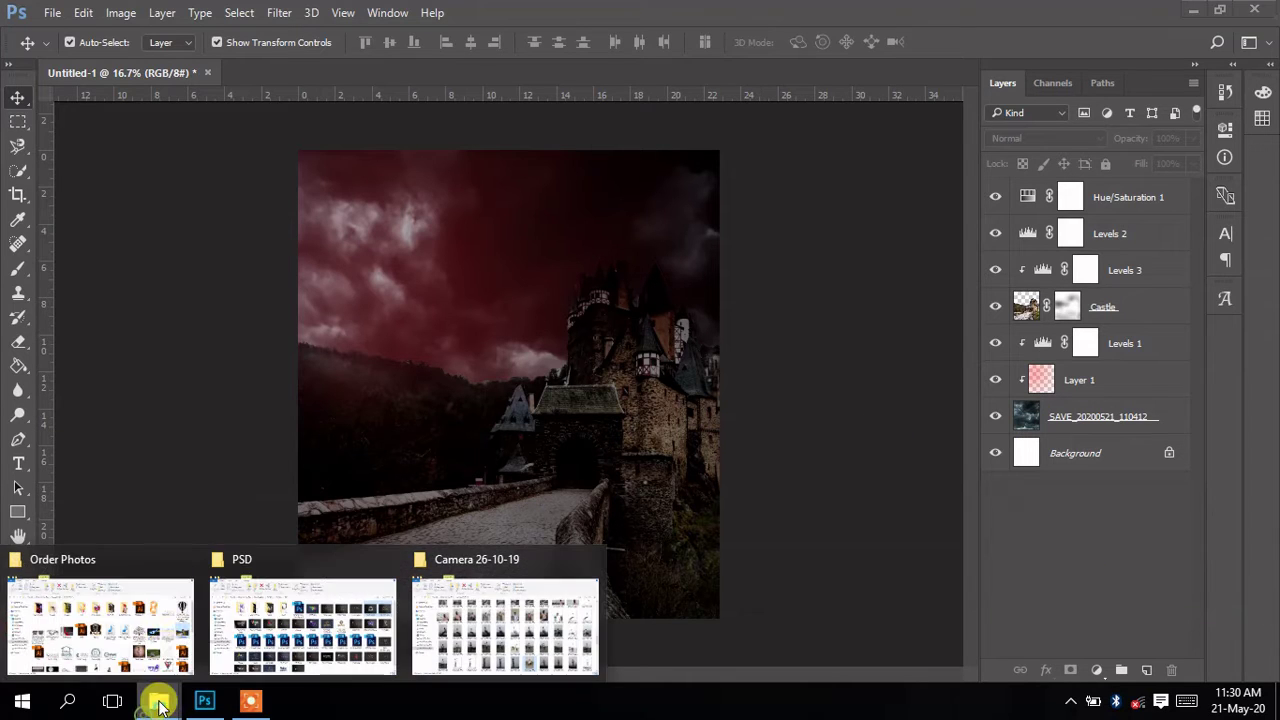
pyautogui.click(134, 606)
pyautogui.scroll(-3, 600, 520)
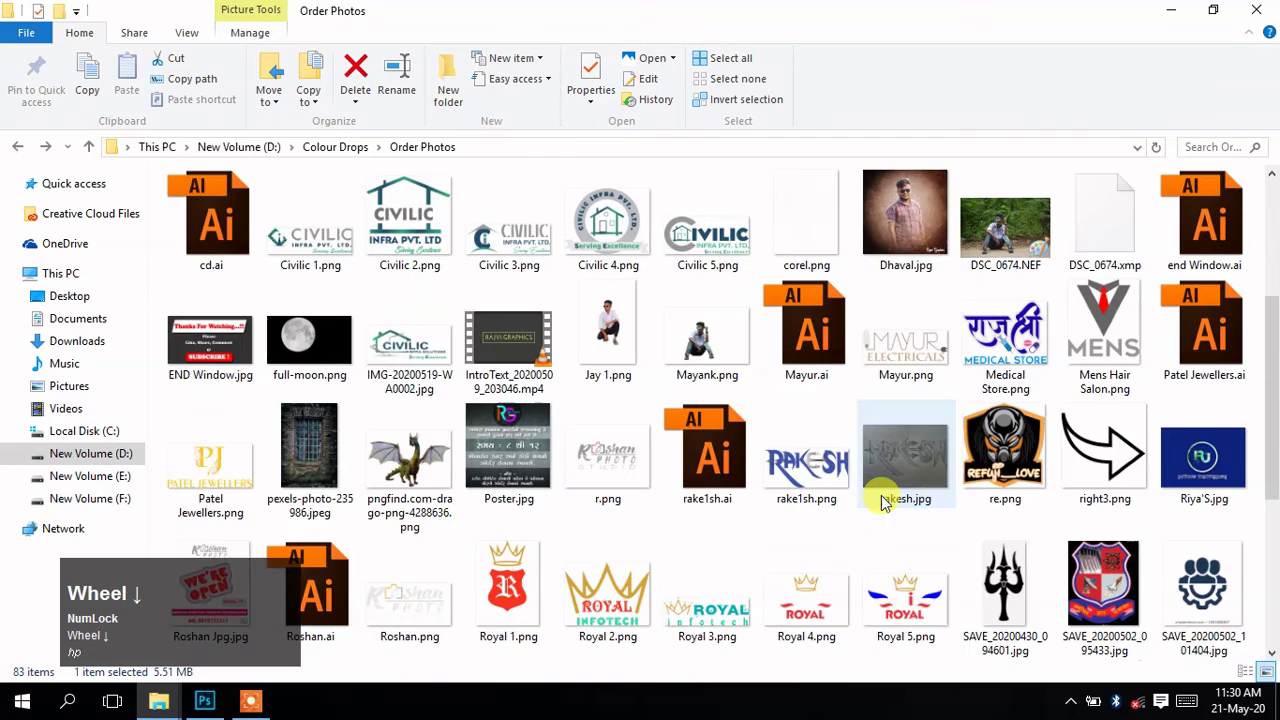
pyautogui.click(613, 345)
pyautogui.moveTo(598, 365); pyautogui.dragTo(1184, 638)
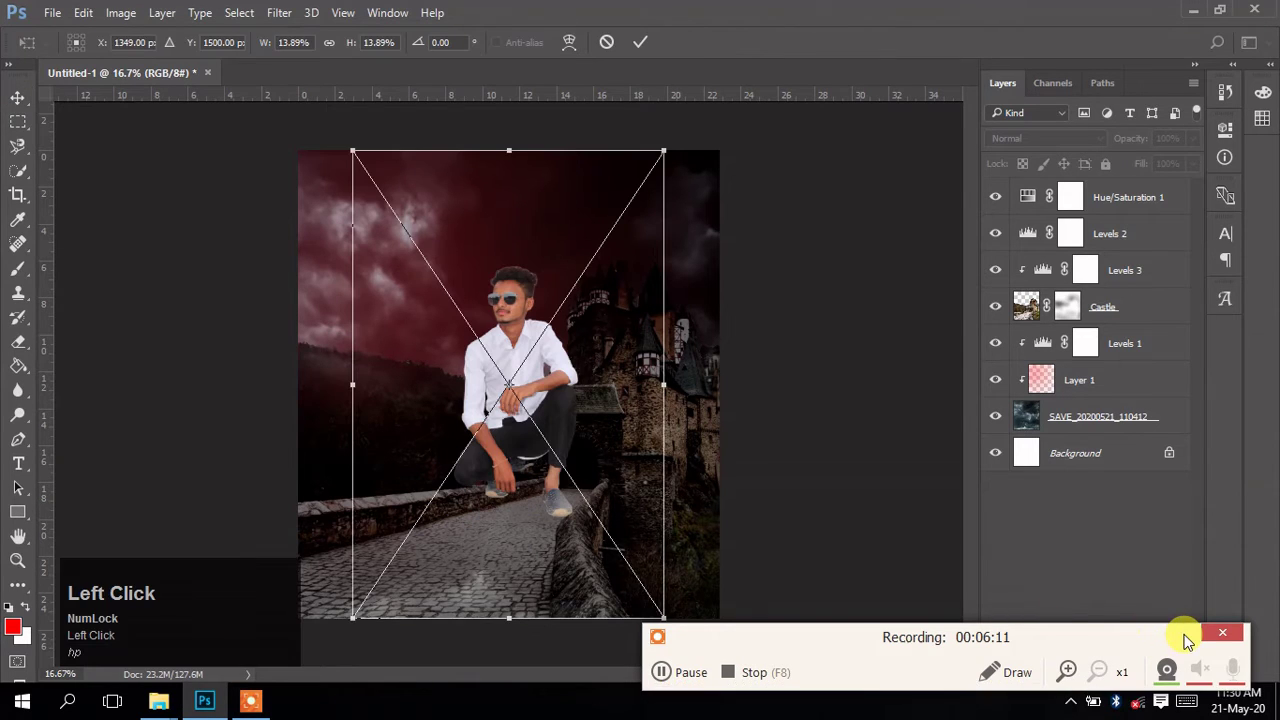
pyautogui.click(1188, 634)
# - Scale the man's cutout down to about 6.33% and position it on the cobbled bridge at X 1147 px, Y 2501.5 px
pyautogui.moveTo(551, 403); pyautogui.dragTo(478, 505)
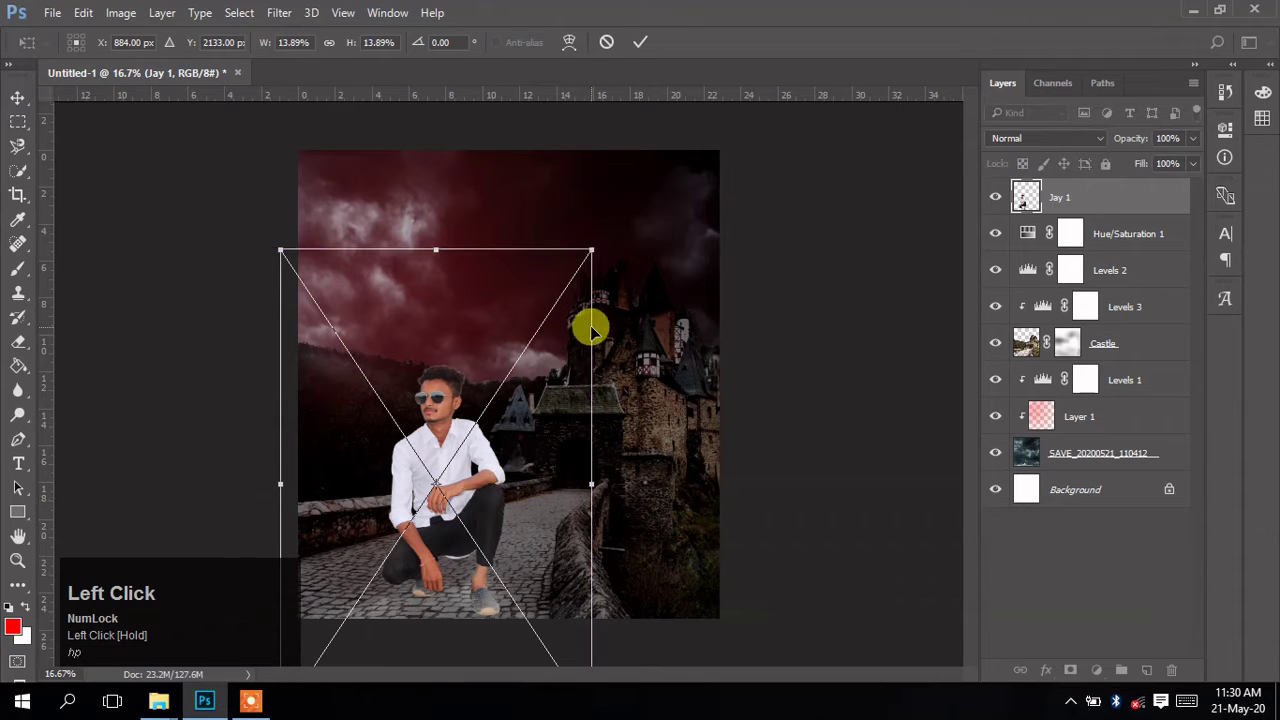
pyautogui.moveTo(583, 245); pyautogui.dragTo(529, 349)
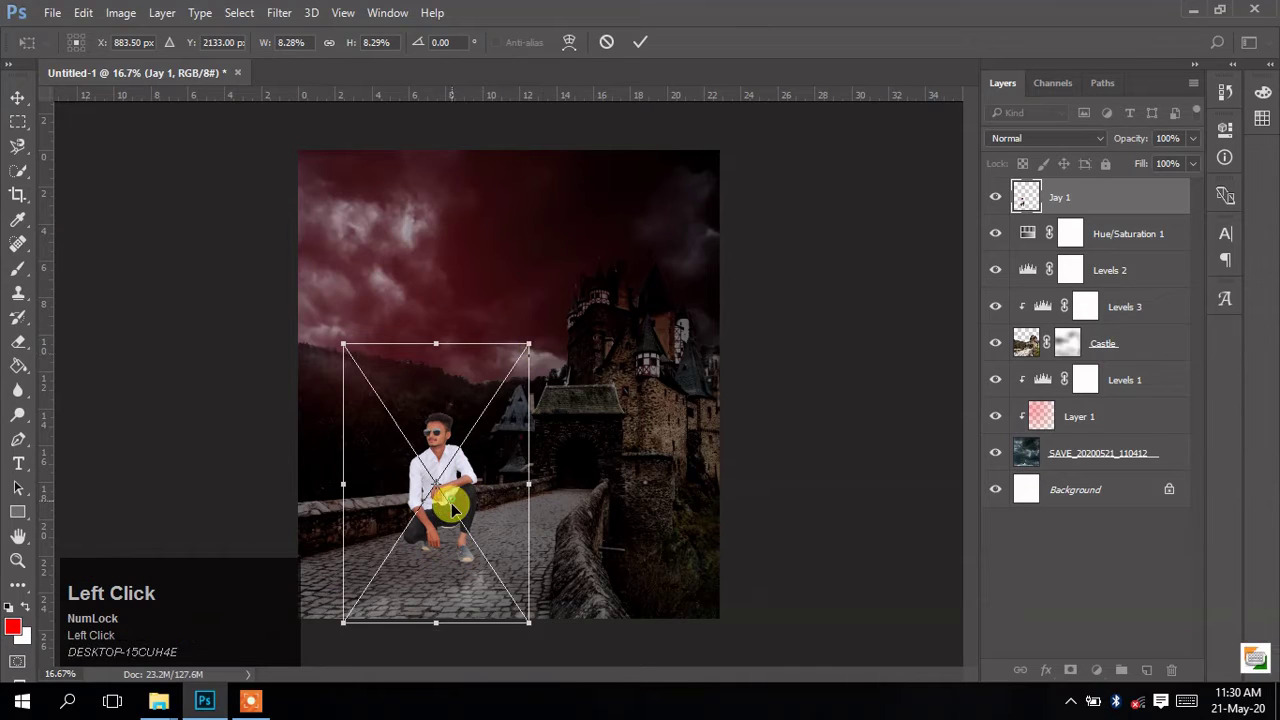
pyautogui.moveTo(449, 503); pyautogui.dragTo(453, 553)
pyautogui.moveTo(528, 396); pyautogui.dragTo(500, 423)
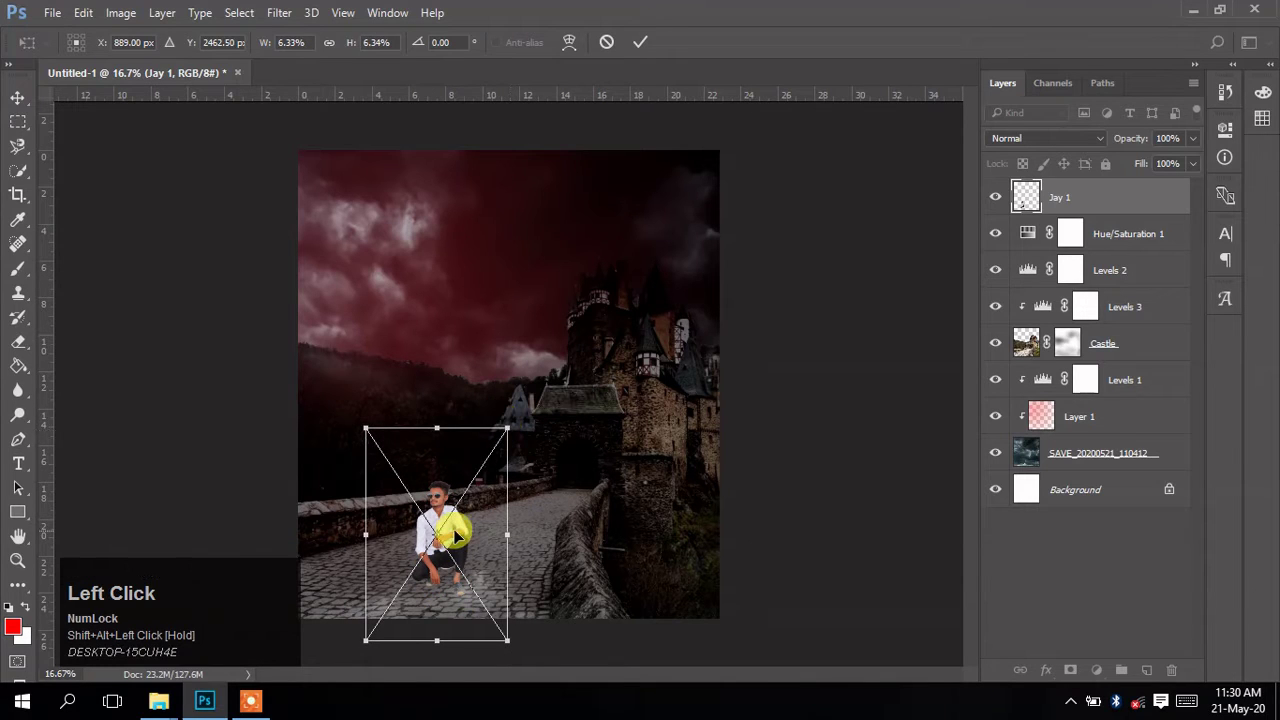
pyautogui.moveTo(457, 534); pyautogui.dragTo(503, 541)
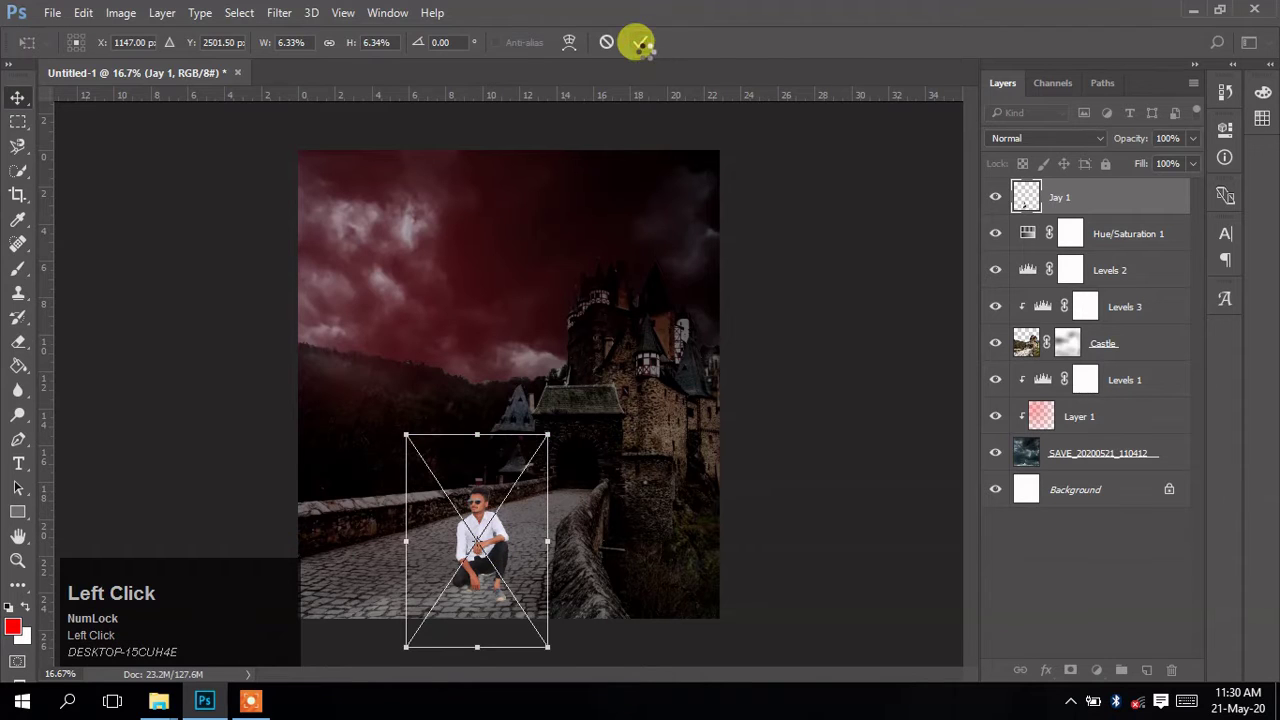
pyautogui.click(643, 50)
# - Rasterize the man's smart object layer and add a white layer mask to it
pyautogui.press('z')
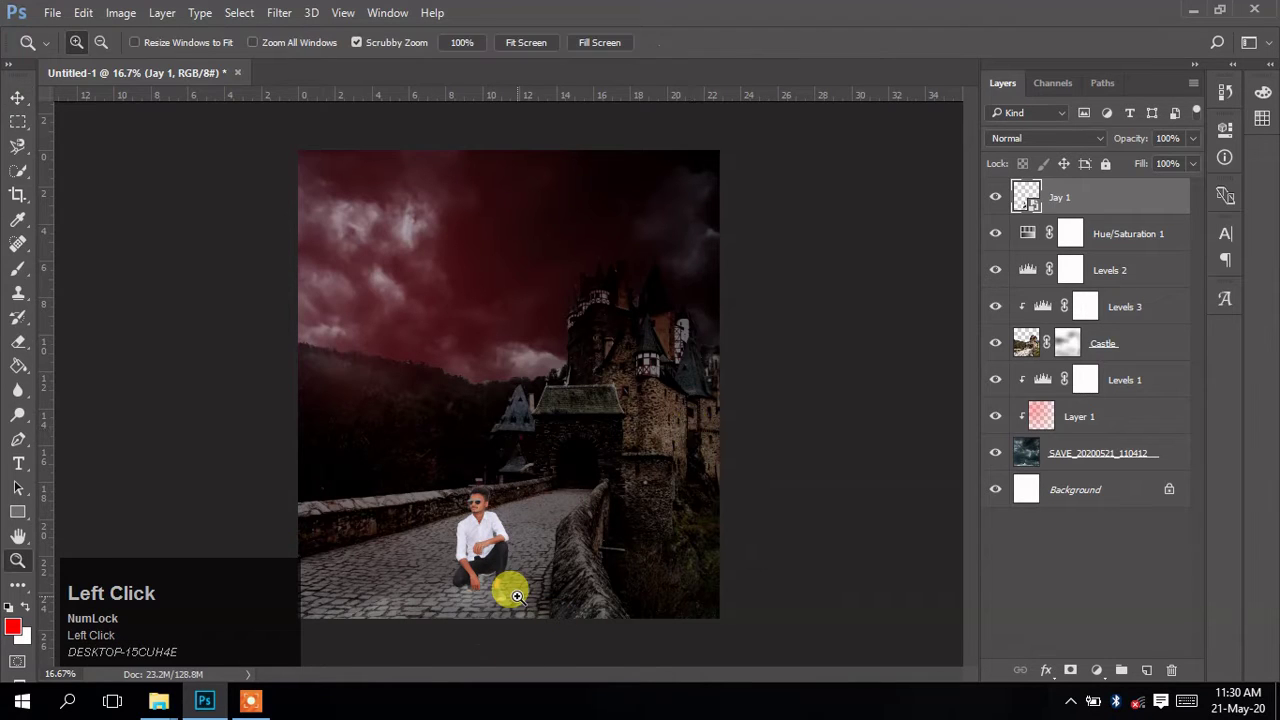
pyautogui.click(517, 597)
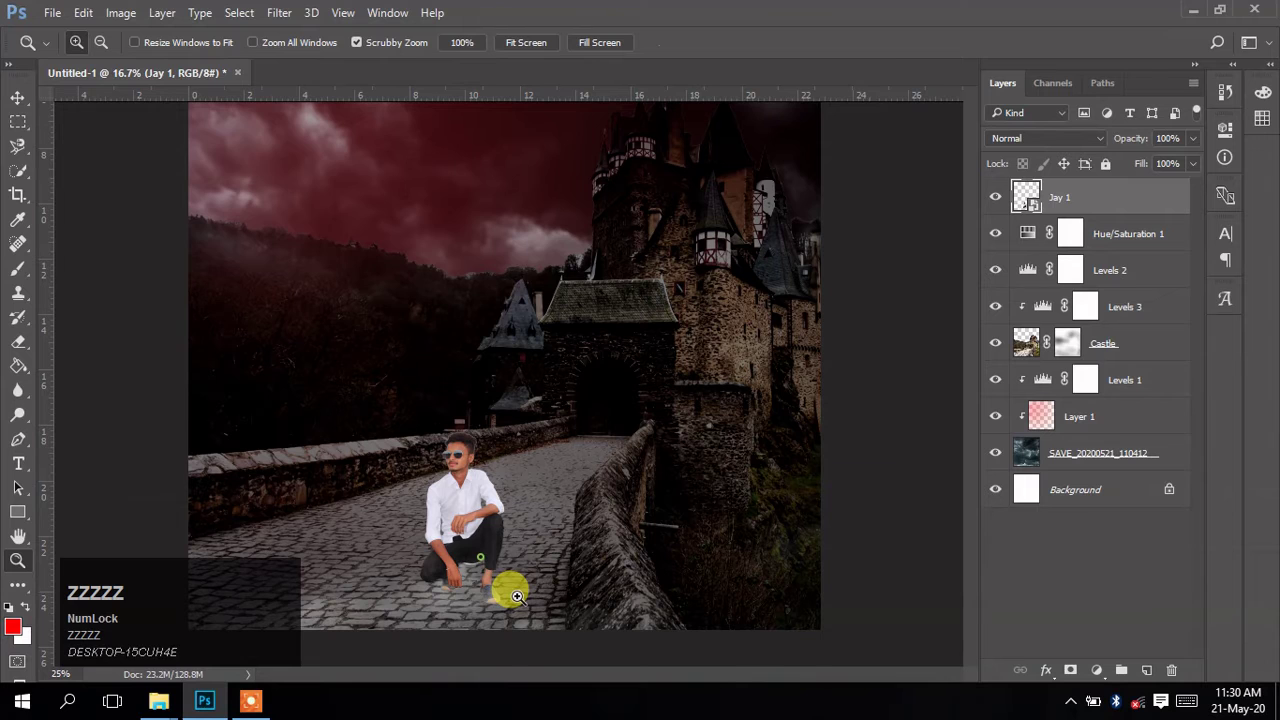
pyautogui.click(517, 597)
pyautogui.click(480, 557)
pyautogui.click(480, 557)
pyautogui.press('space')
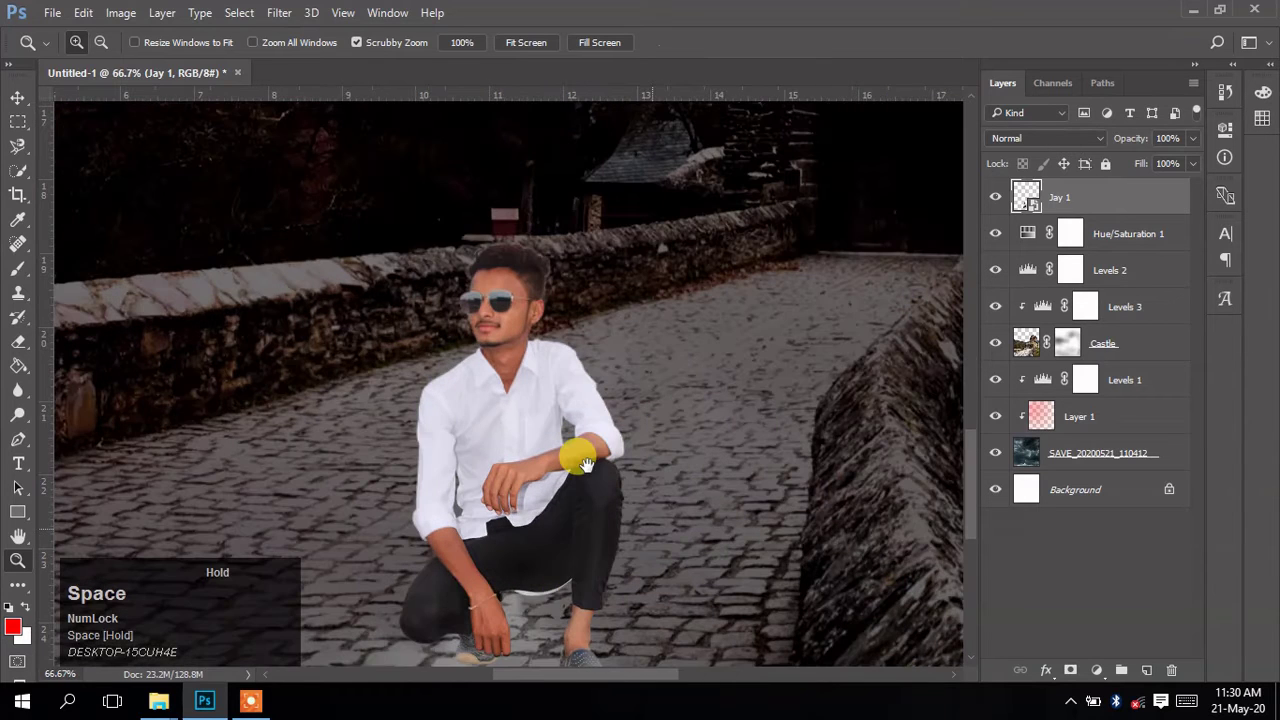
pyautogui.moveTo(585, 465); pyautogui.dragTo(650, 395)
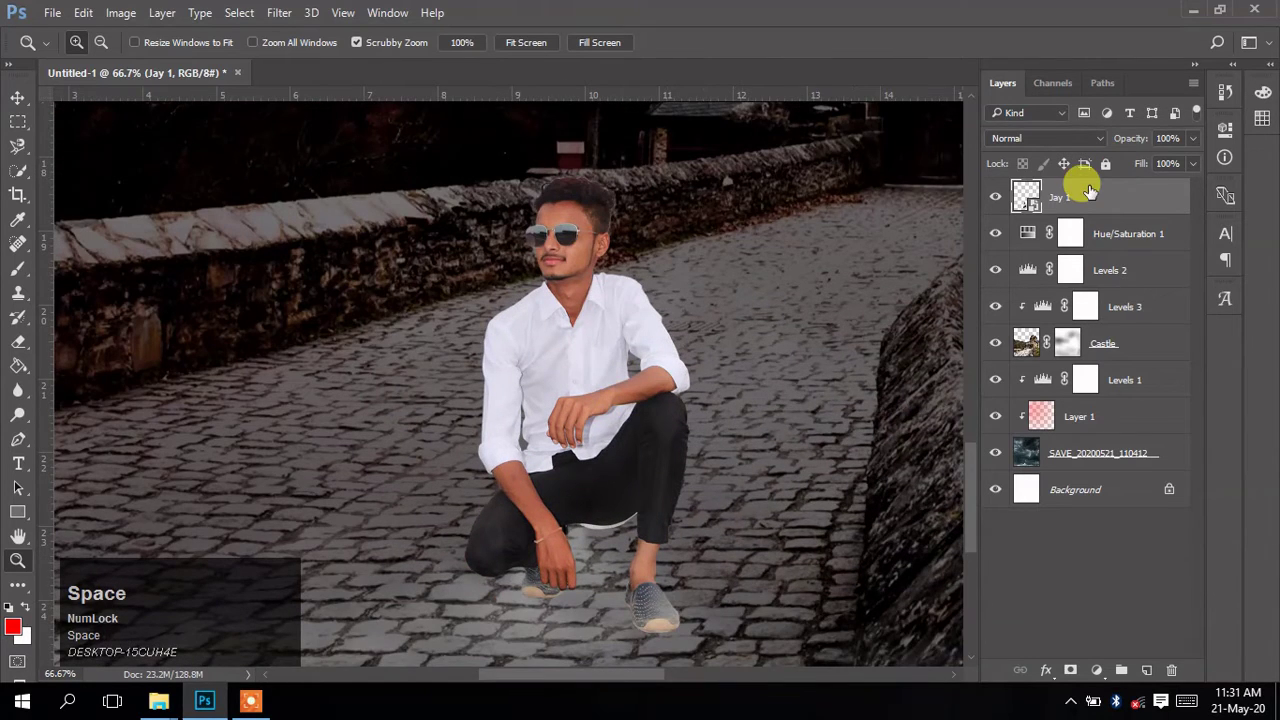
pyautogui.rightClick(1090, 190)
pyautogui.click(733, 414)
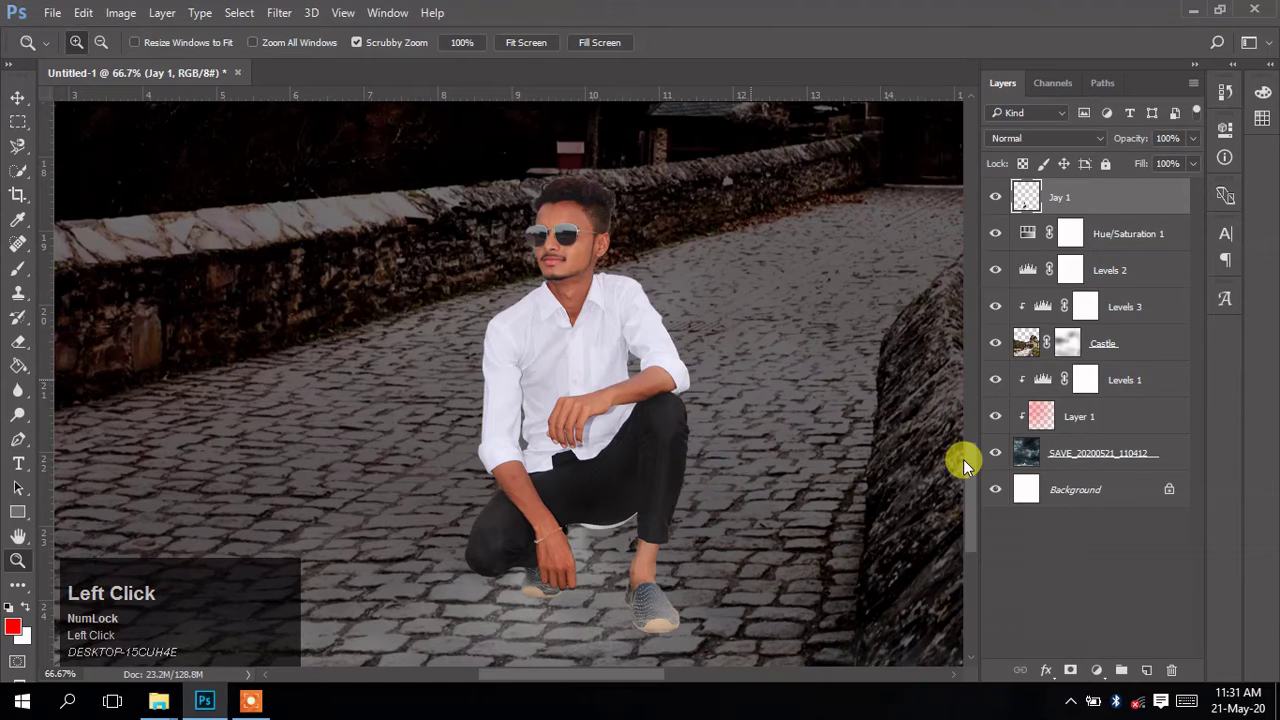
pyautogui.click(1069, 670)
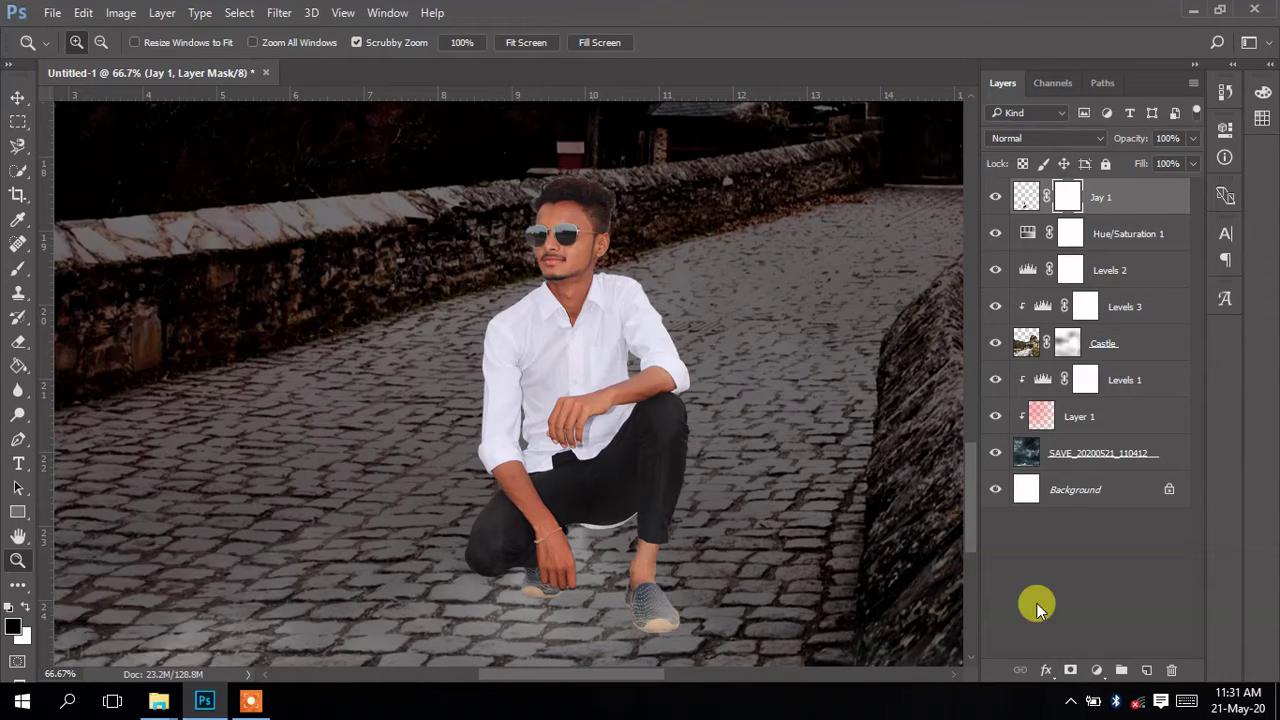
# - Add a clipped Hue/Saturation adjustment directly above the man's layer with saturation -44 and lightness -5
pyautogui.moveTo(766, 371); pyautogui.dragTo(739, 442)
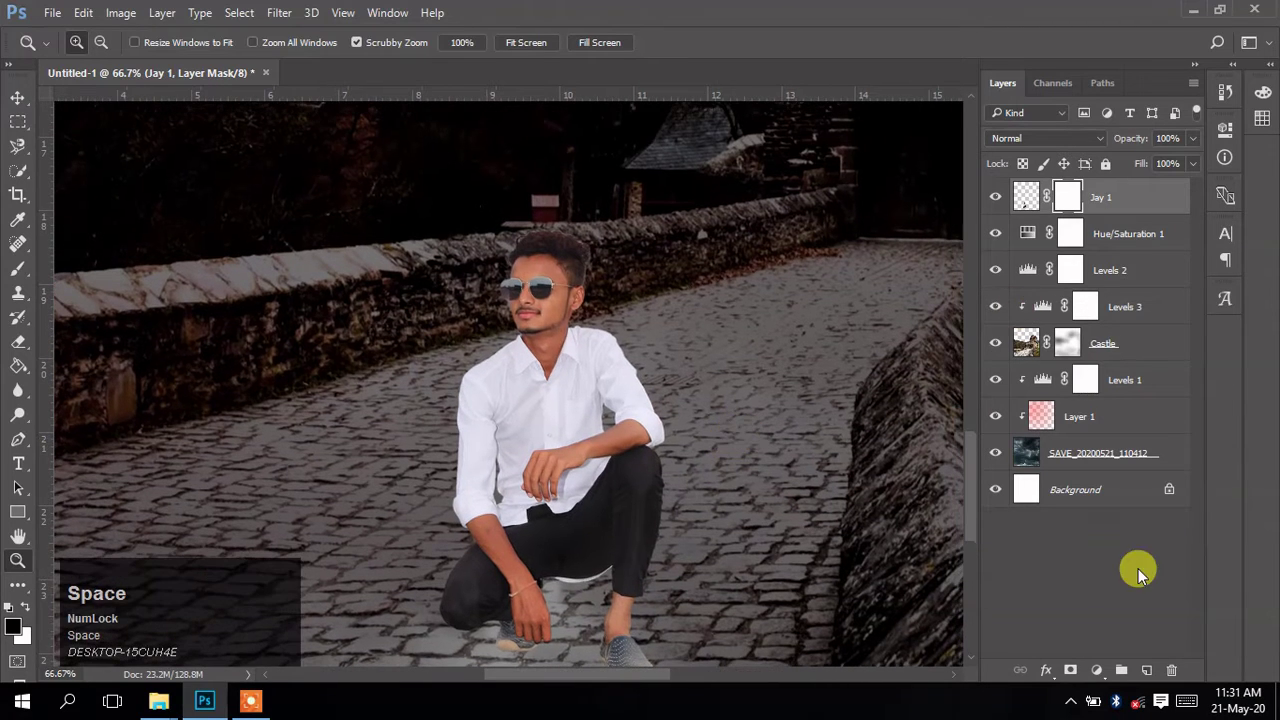
pyautogui.click(1097, 670)
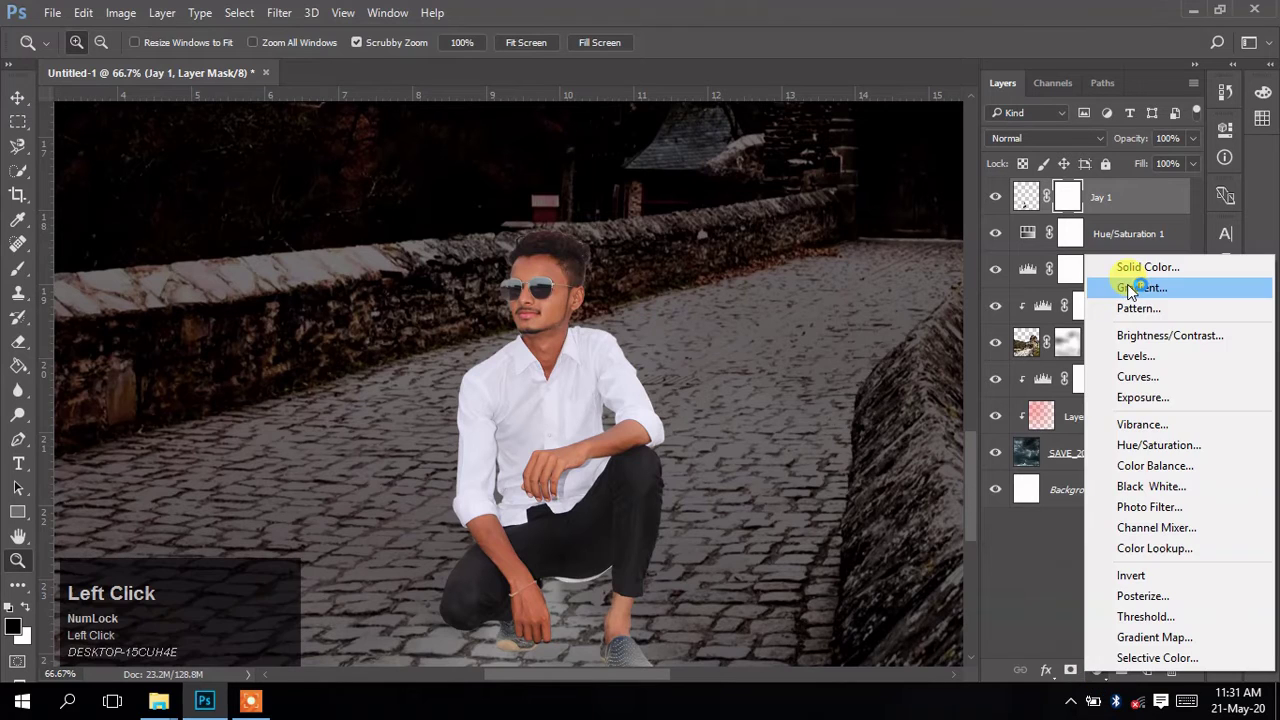
pyautogui.click(1157, 446)
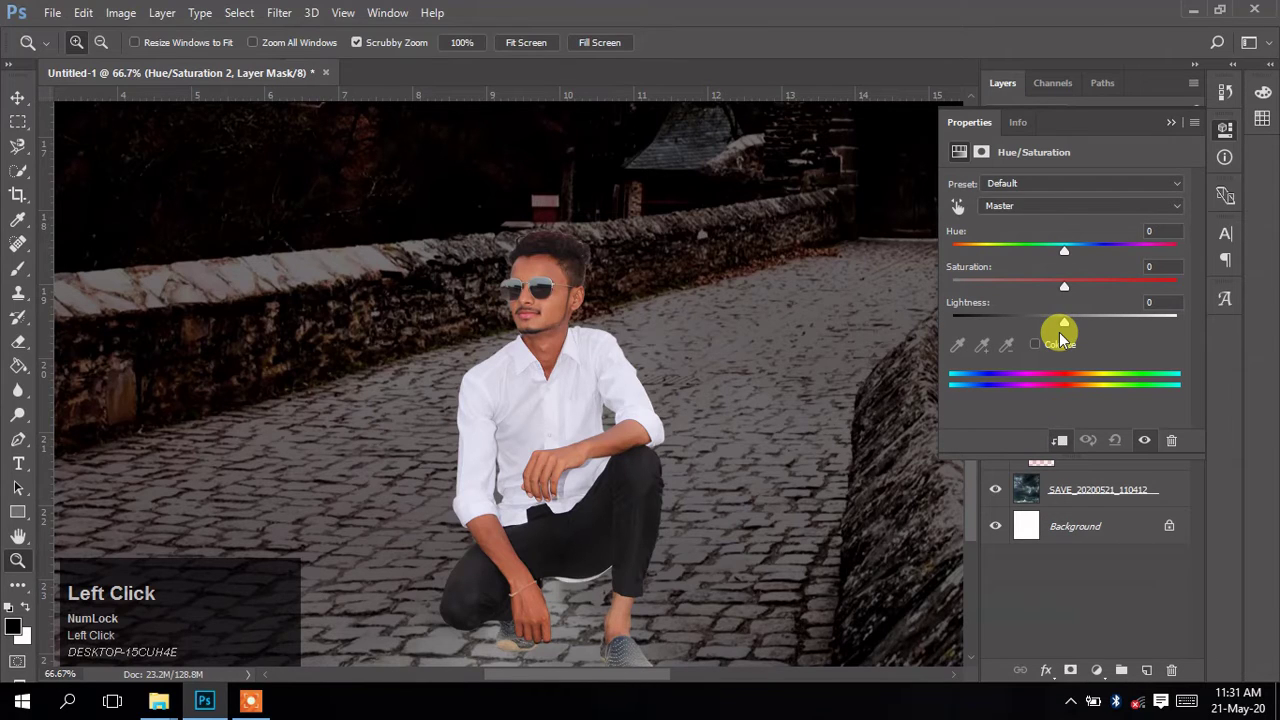
pyautogui.moveTo(1059, 332); pyautogui.dragTo(1024, 289)
pyautogui.moveTo(1031, 321); pyautogui.dragTo(1046, 325)
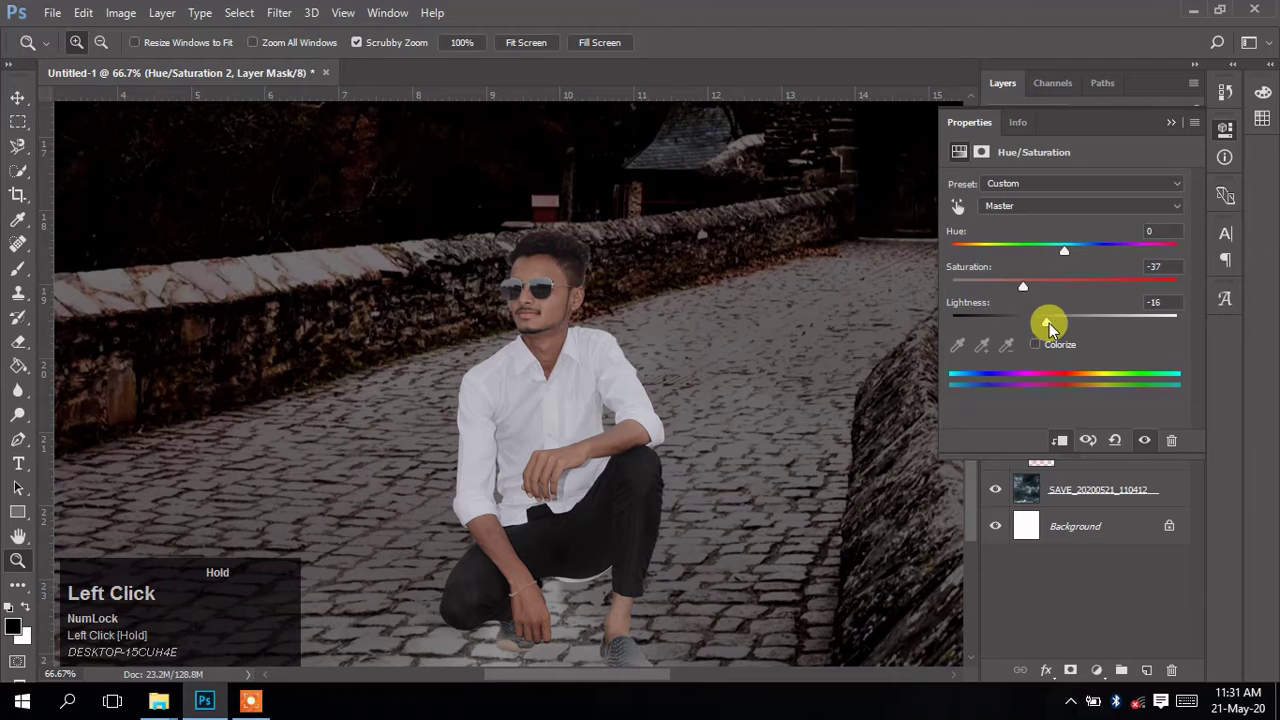
pyautogui.moveTo(1047, 322)
pyautogui.mouseDown()
pyautogui.moveTo(1037, 301)
pyautogui.moveTo(1059, 325)
pyautogui.mouseUp()
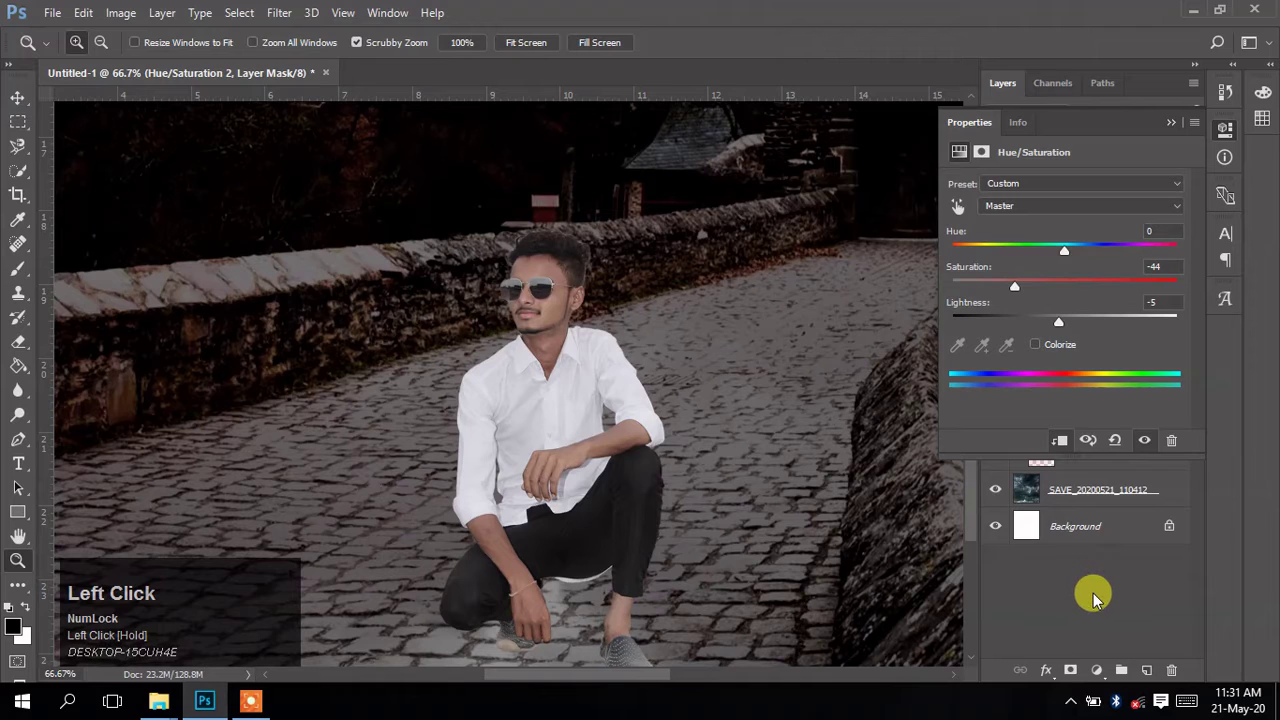
pyautogui.click(1168, 130)
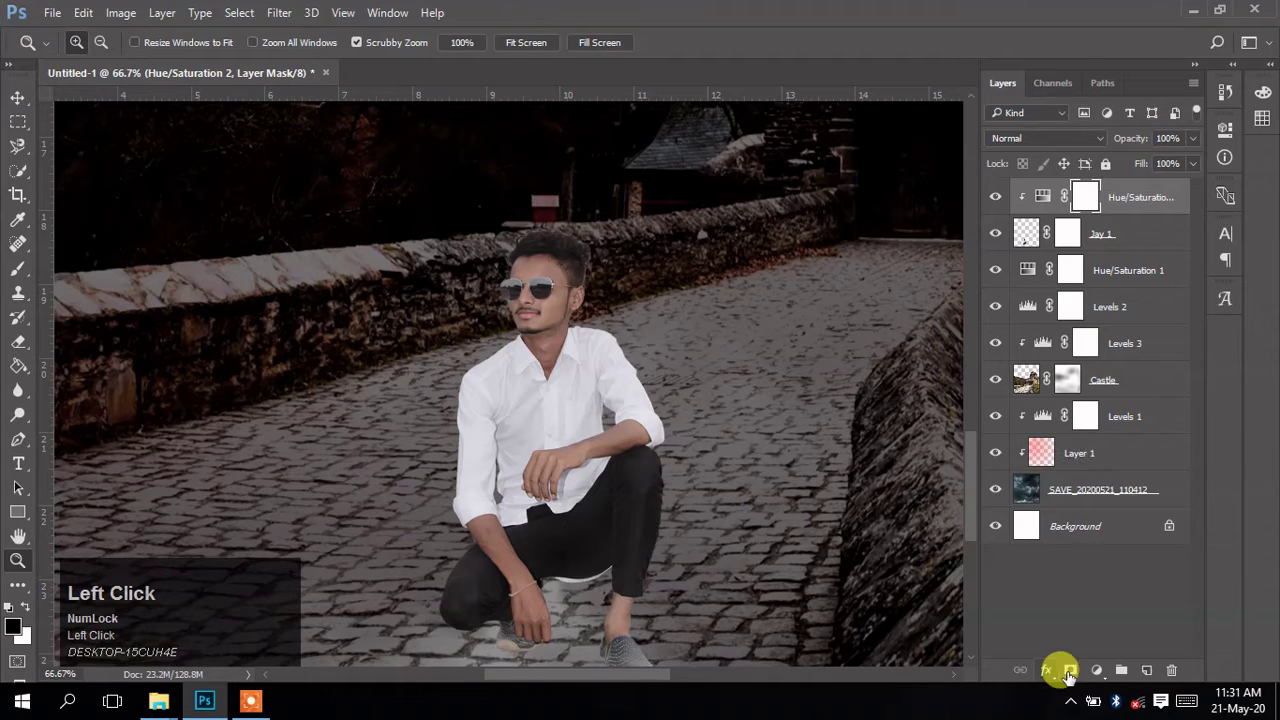
# - Compare the whole composite with and without the man's Hue/Saturation adjustment
pyautogui.click(1097, 671)
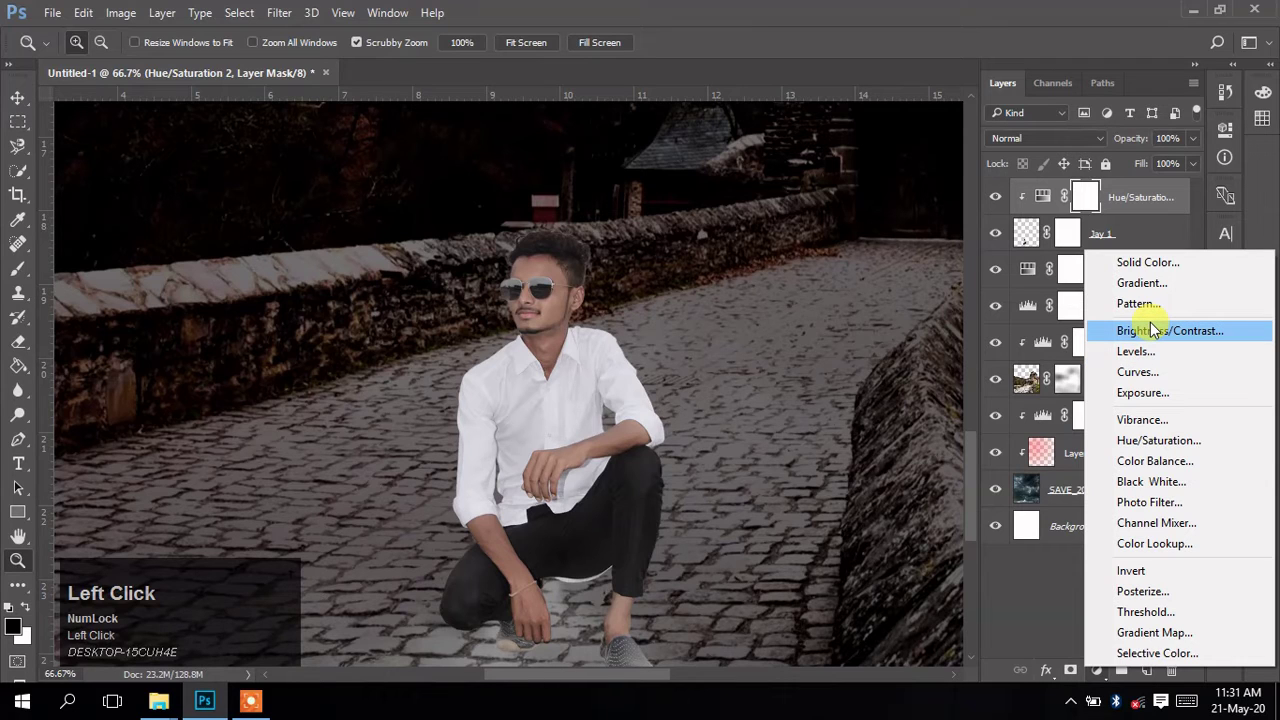
pyautogui.click(714, 429)
pyautogui.scroll(-5, 714, 429)
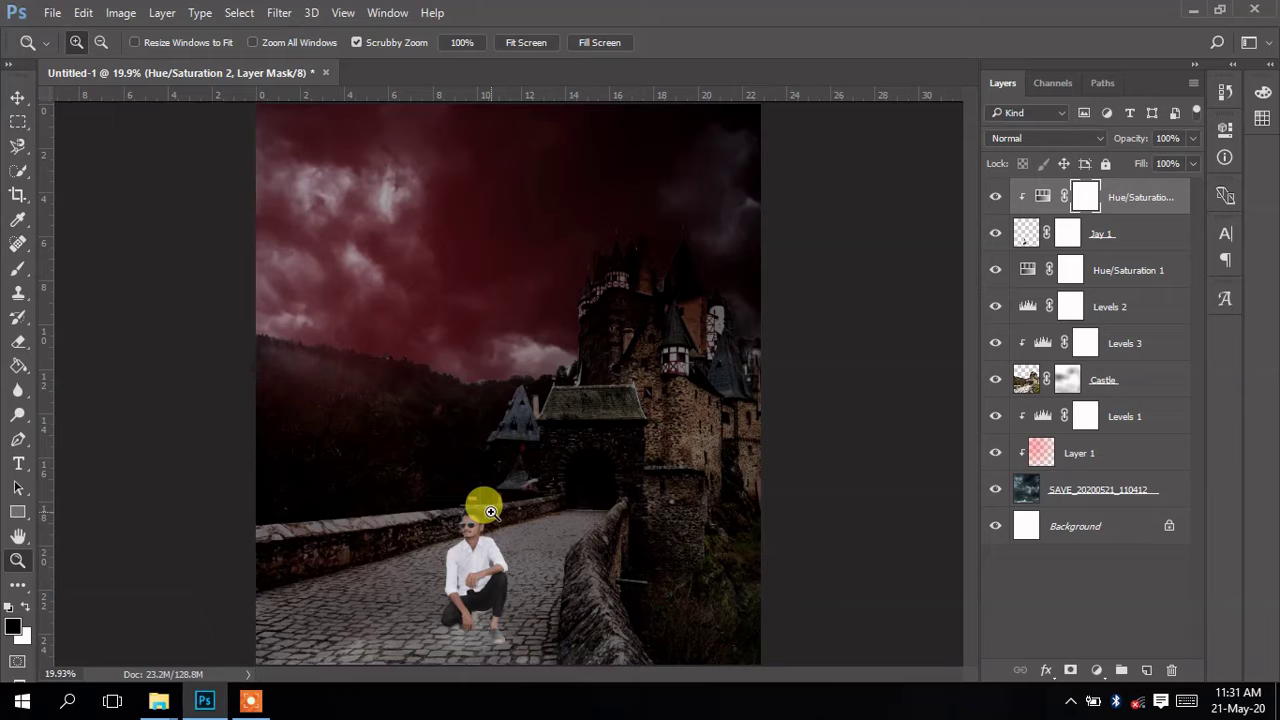
pyautogui.press('v')
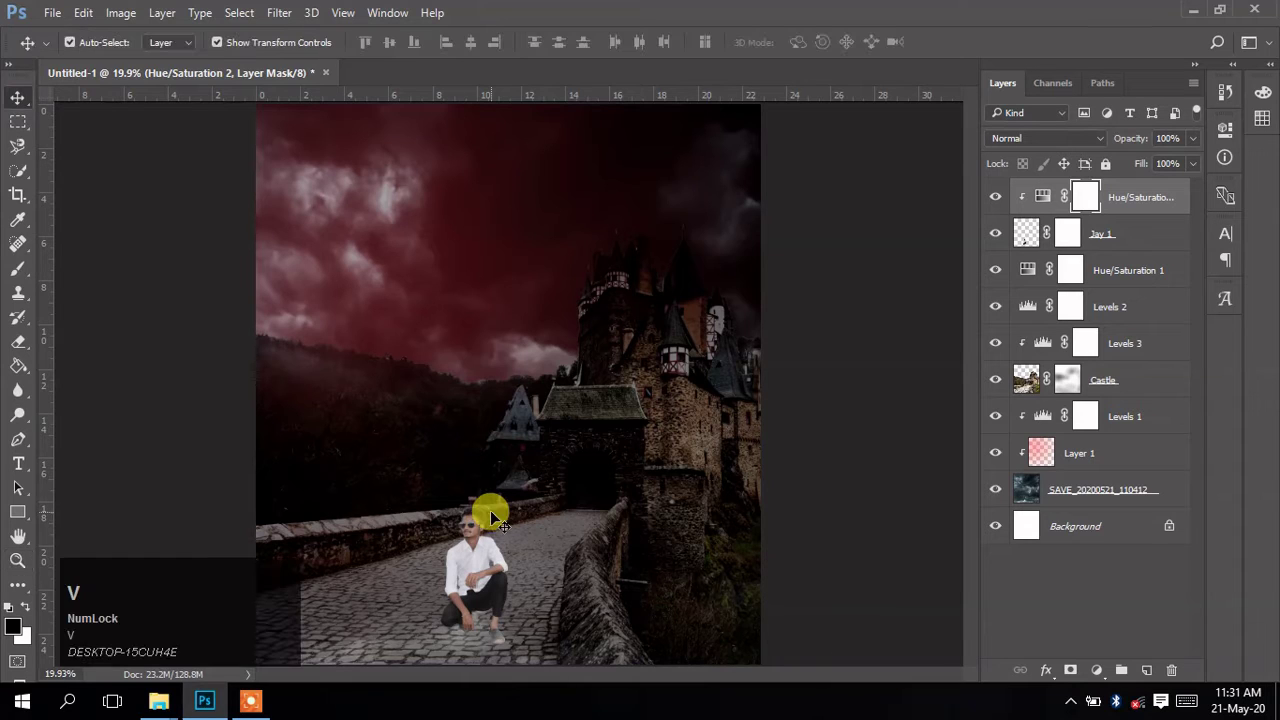
pyautogui.click(996, 205)
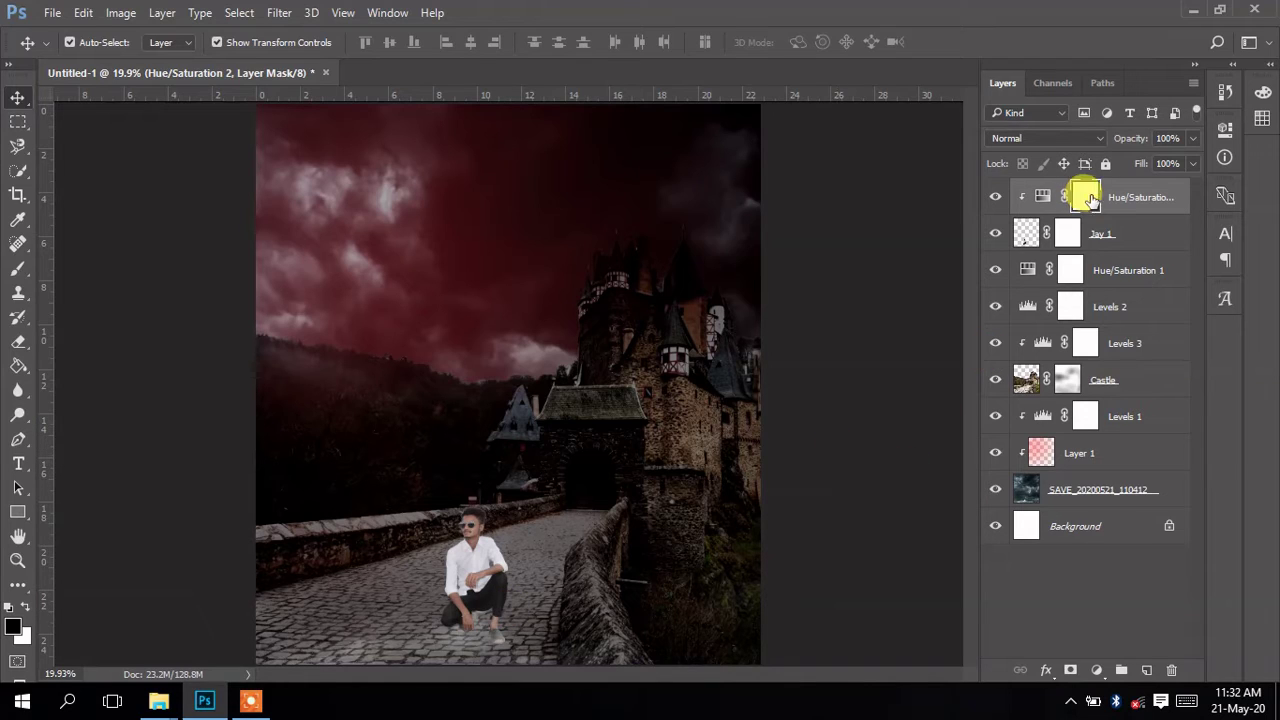
# - Add a new empty layer clipped directly above the man's layer for painting around his feet
pyautogui.click(1098, 232)
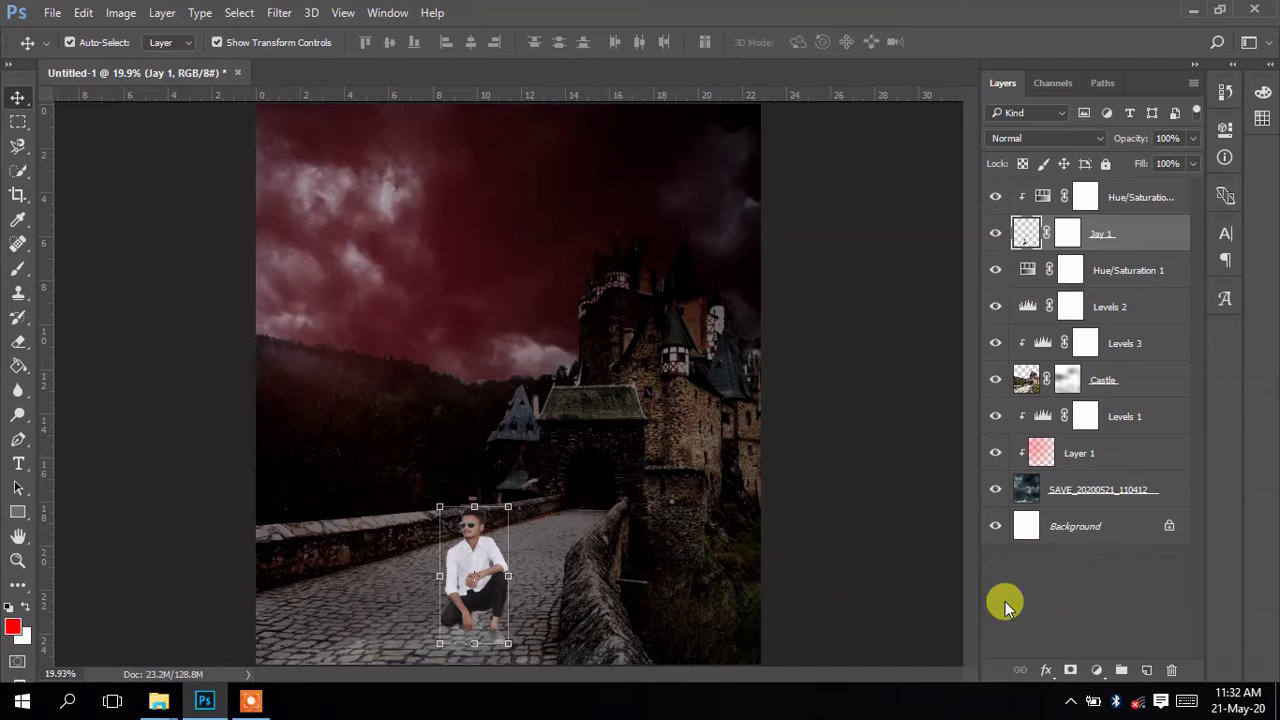
pyautogui.press('z')
pyautogui.click(480, 637)
pyautogui.click(480, 637)
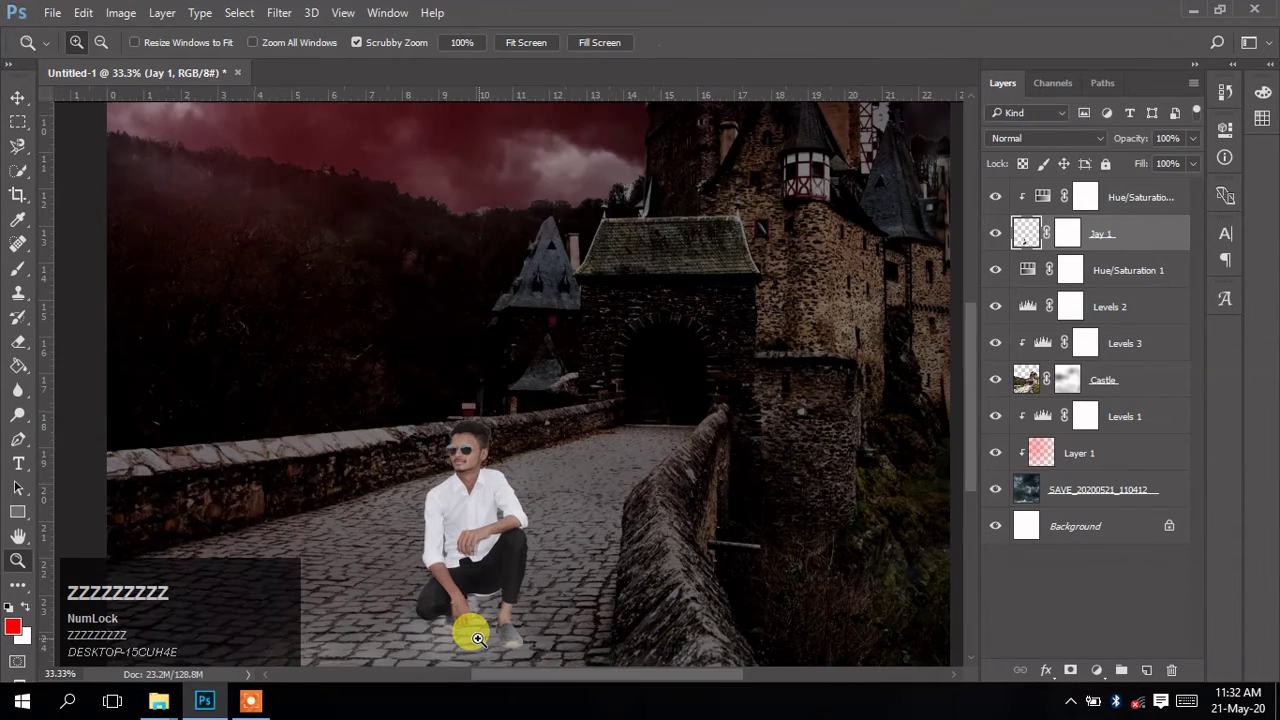
pyautogui.click(480, 637)
pyautogui.press('space')
pyautogui.moveTo(493, 590); pyautogui.dragTo(529, 508)
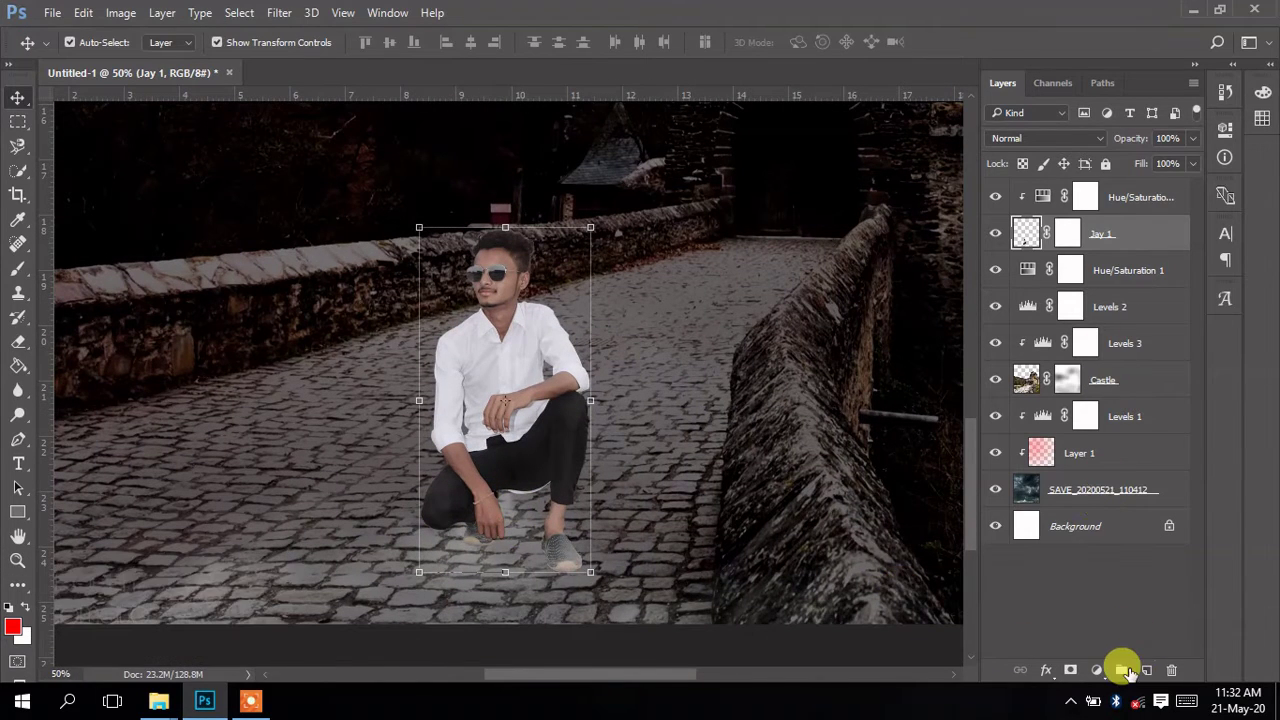
pyautogui.click(1143, 670)
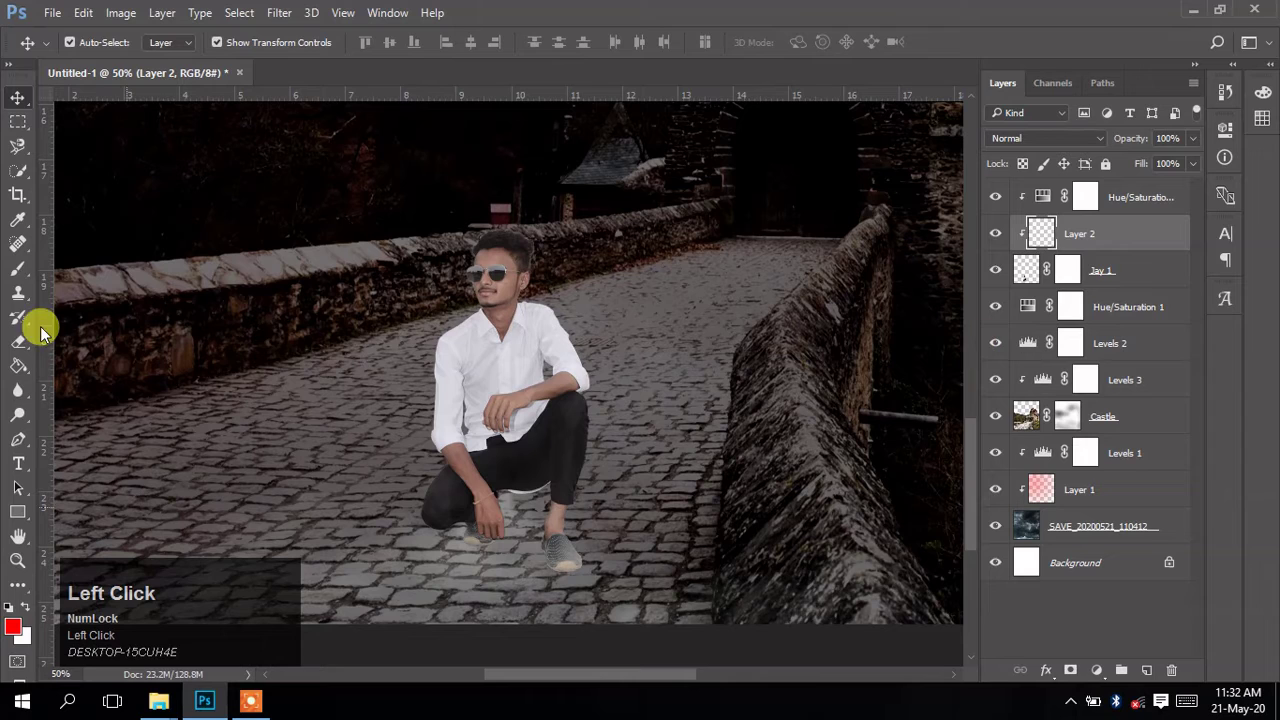
# - Set up the Brush tool with a dark grey-brown foreground colour and a soft 300 px tip
pyautogui.click(19, 270)
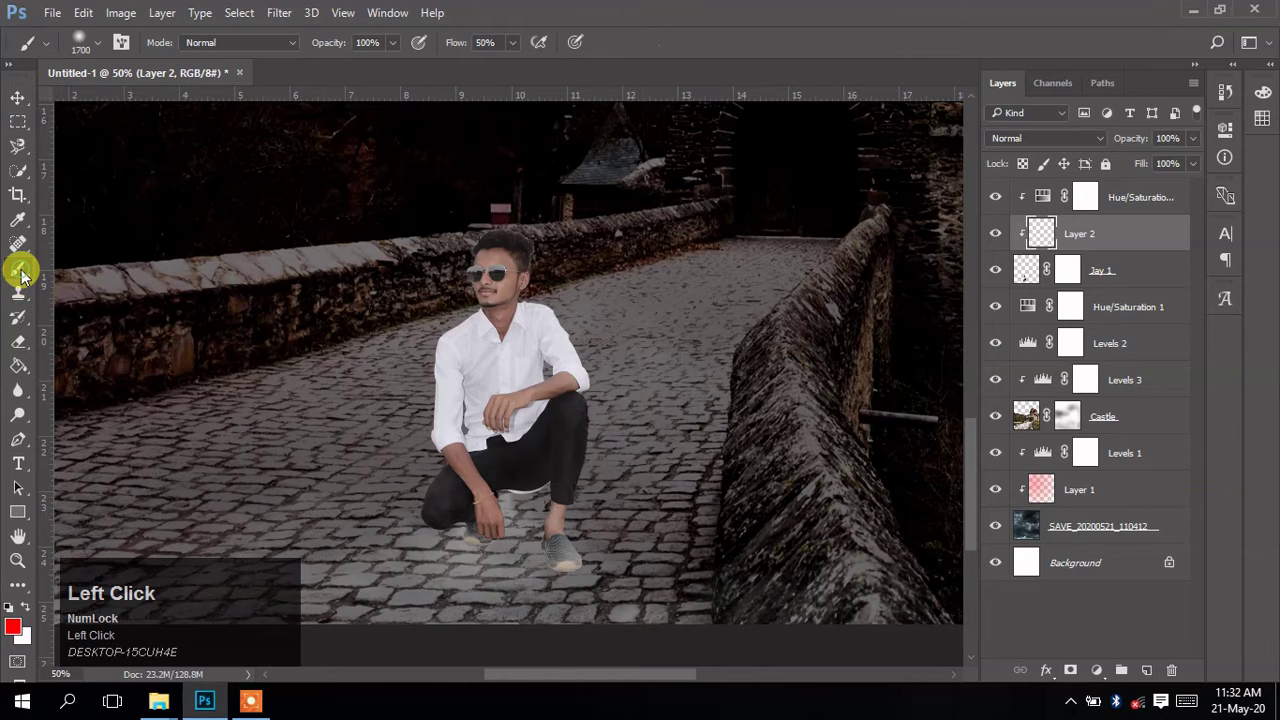
pyautogui.click(19, 628)
pyautogui.click(697, 385)
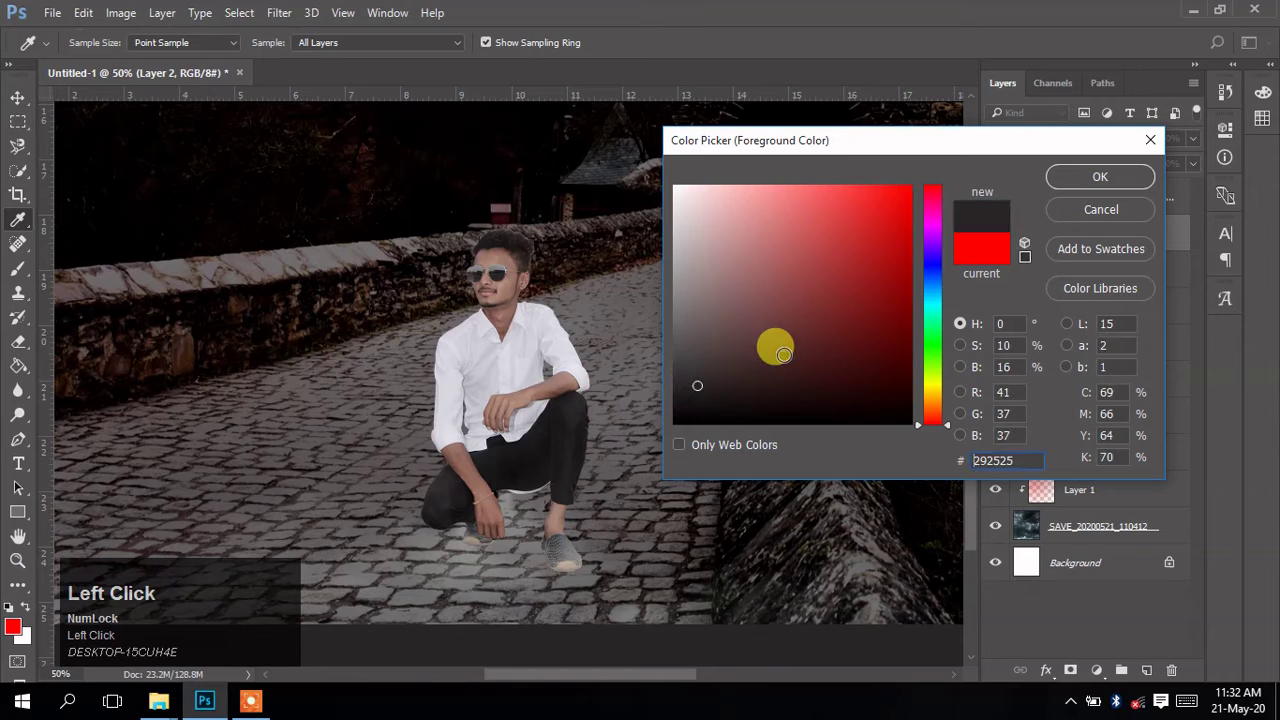
pyautogui.click(706, 367)
pyautogui.click(1093, 177)
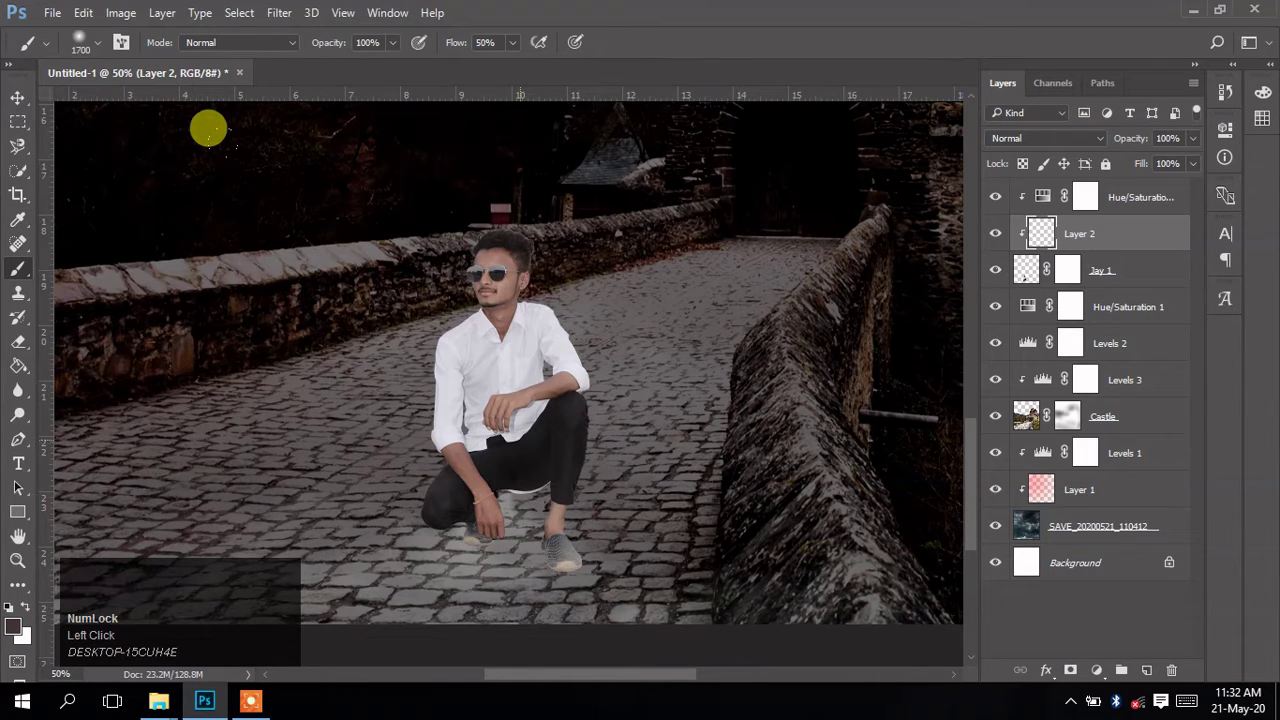
pyautogui.press('[')
pyautogui.press('[')
pyautogui.press('[')
pyautogui.press('[')
pyautogui.press('[')
pyautogui.press('[')
pyautogui.press('[')
pyautogui.press('[')
pyautogui.press('[')
pyautogui.press('[')
pyautogui.press('[')
pyautogui.press('[')
pyautogui.press('[')
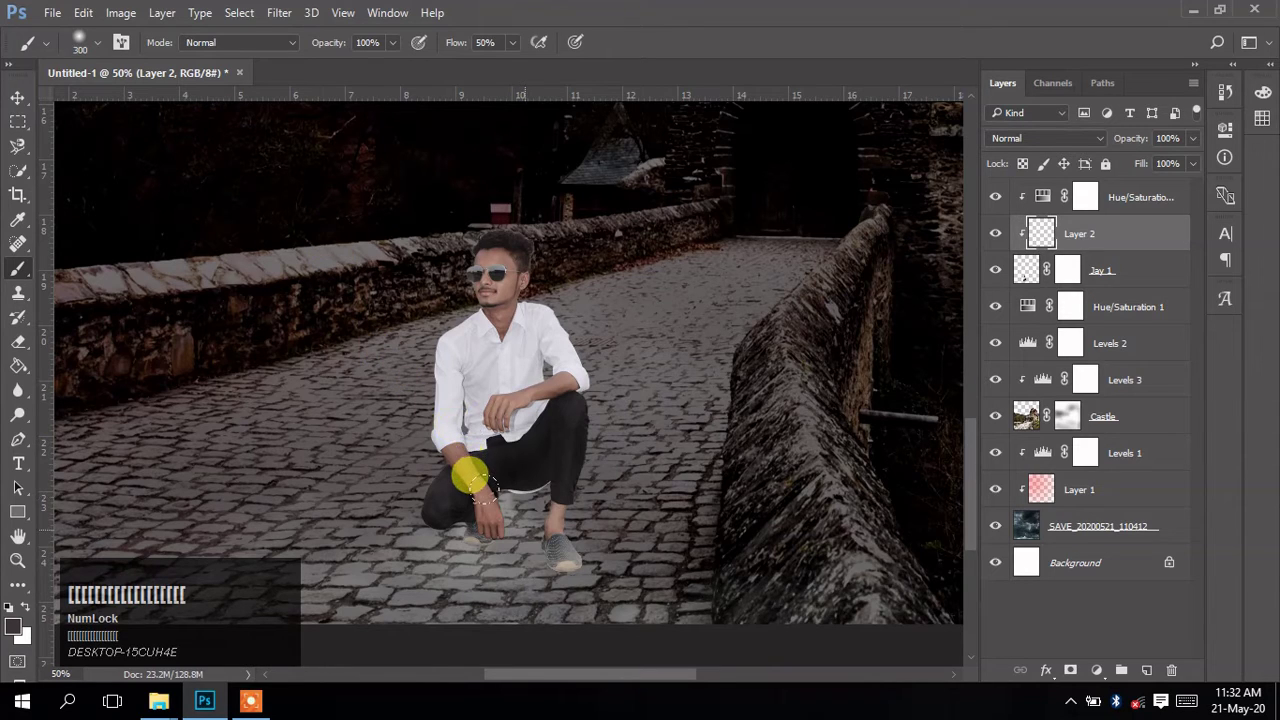
# - Try painting a dark shadow at the man's feet on the clipped layer, and discard the clipped layers
pyautogui.click(524, 530)
pyautogui.moveTo(468, 478); pyautogui.dragTo(460, 515)
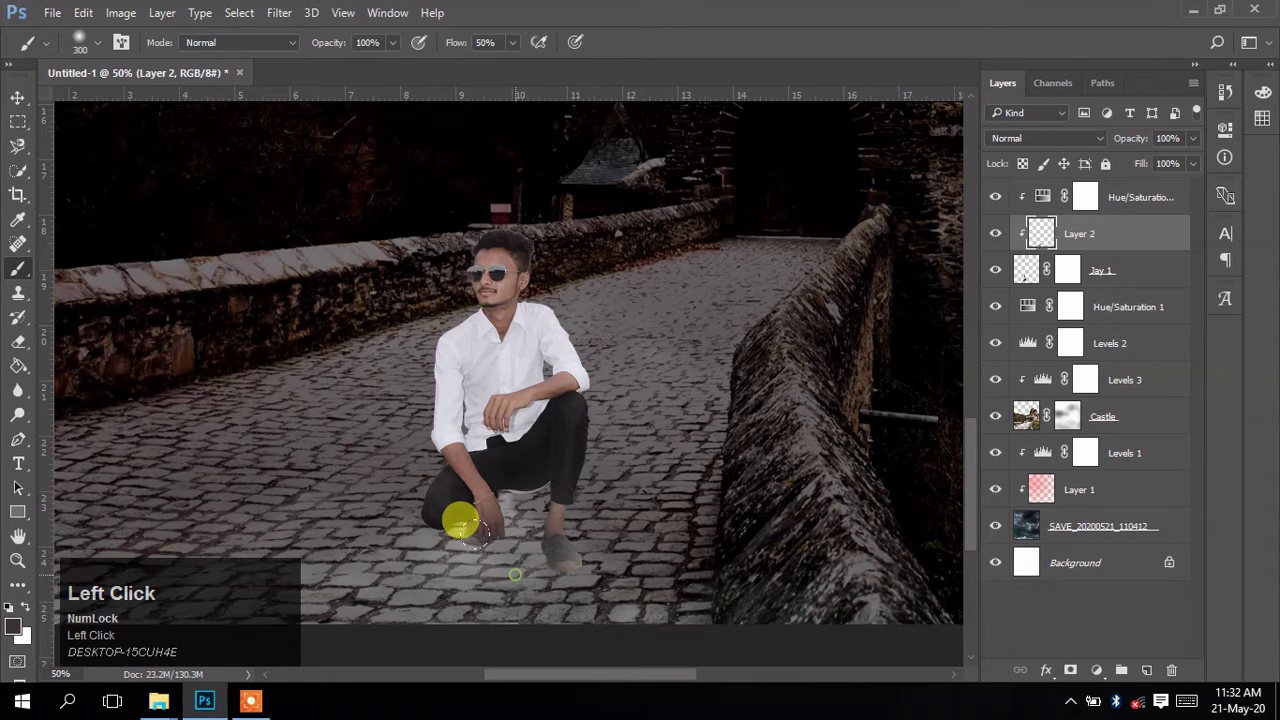
pyautogui.hotkey('ctrl', 'alt', 'z')
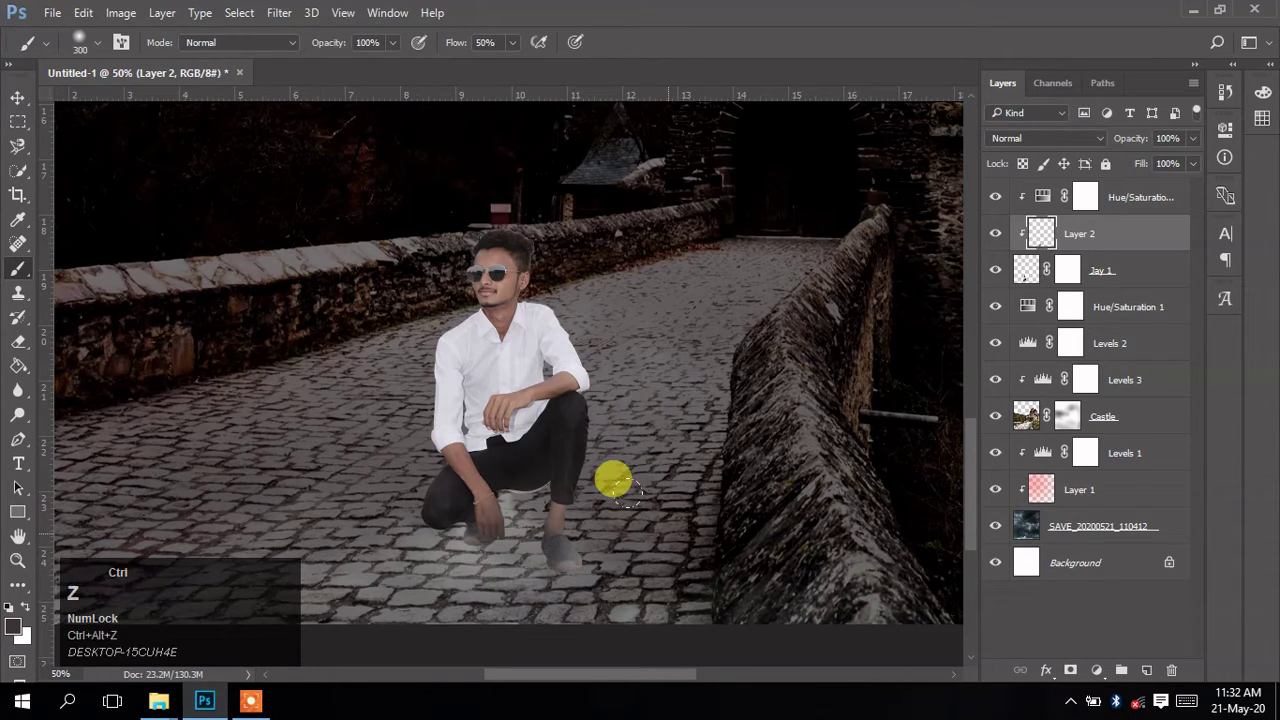
pyautogui.click(1058, 238)
pyautogui.press('Delete')
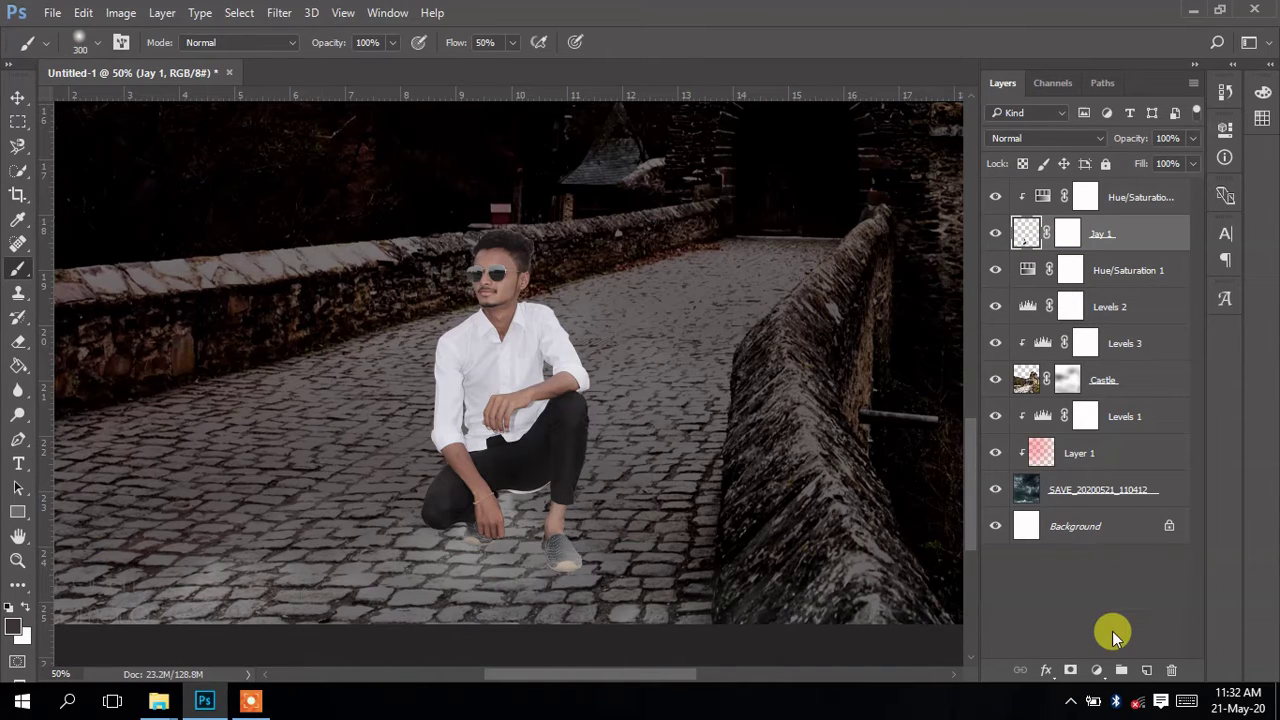
pyautogui.click(1145, 669)
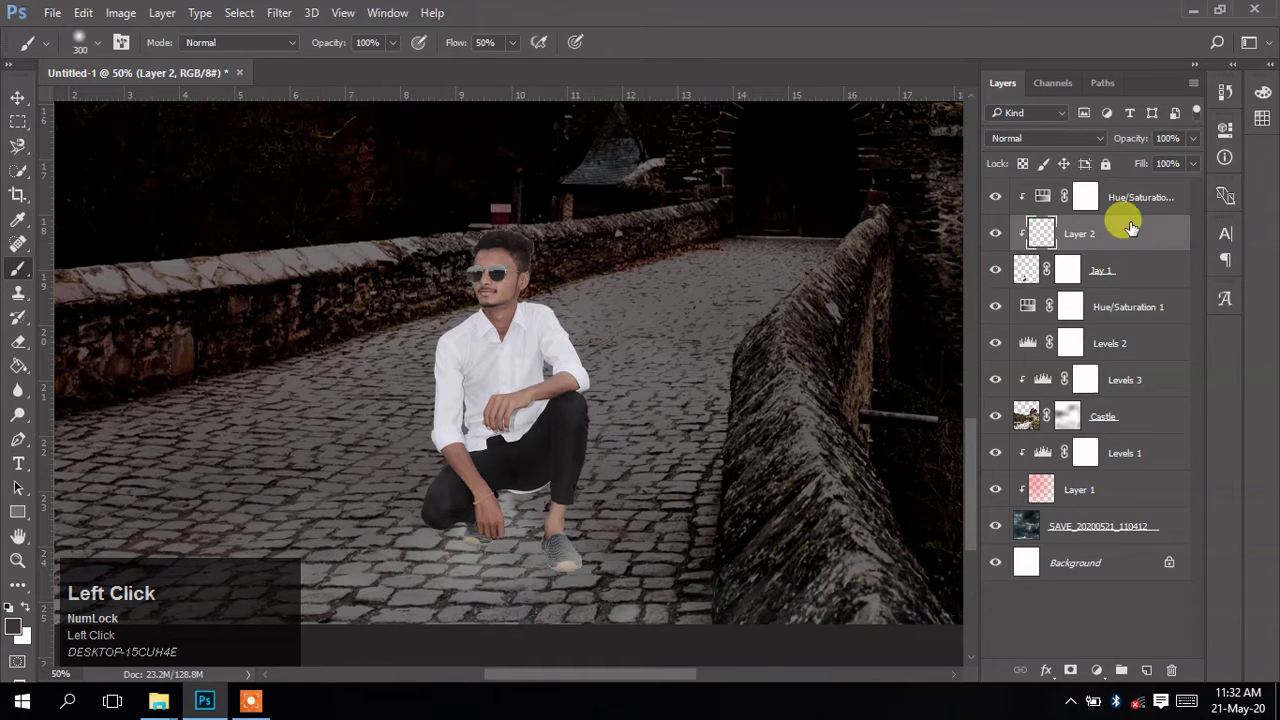
pyautogui.press('Delete')
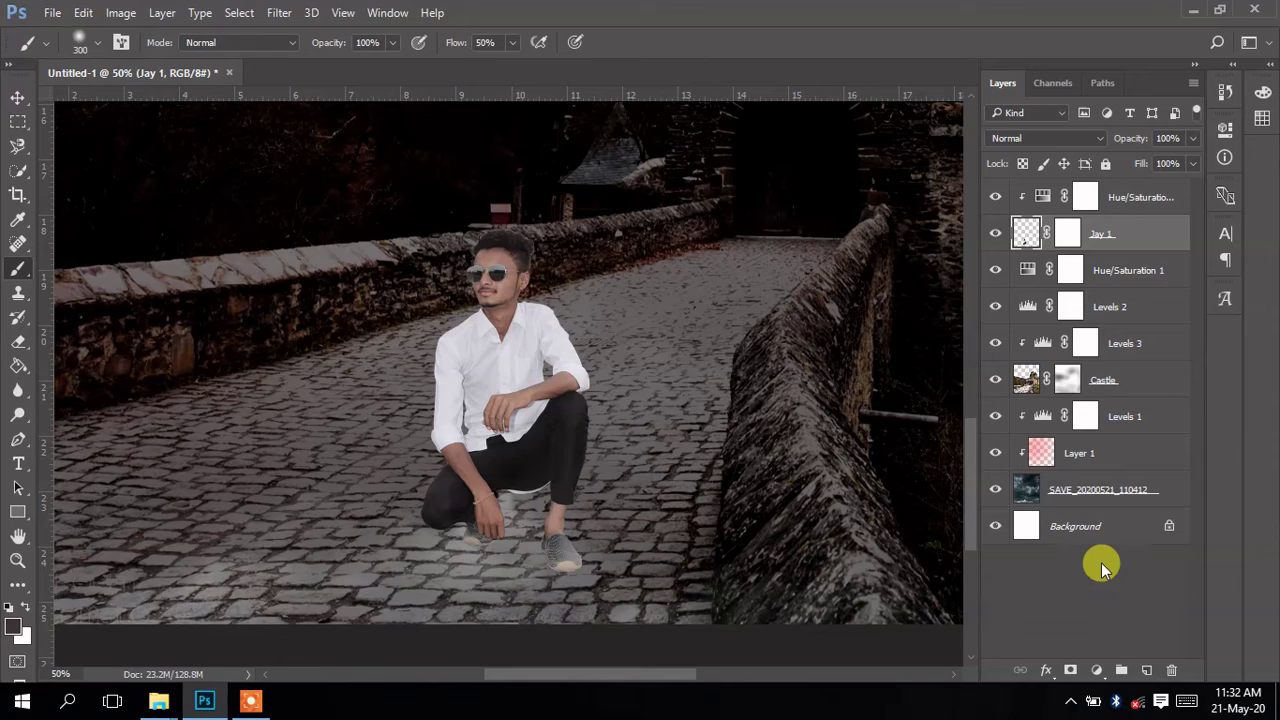
# - Add an unclipped layer at the top of the stack and paint a soft dark shadow over the ground at the man's feet
pyautogui.click(1089, 583)
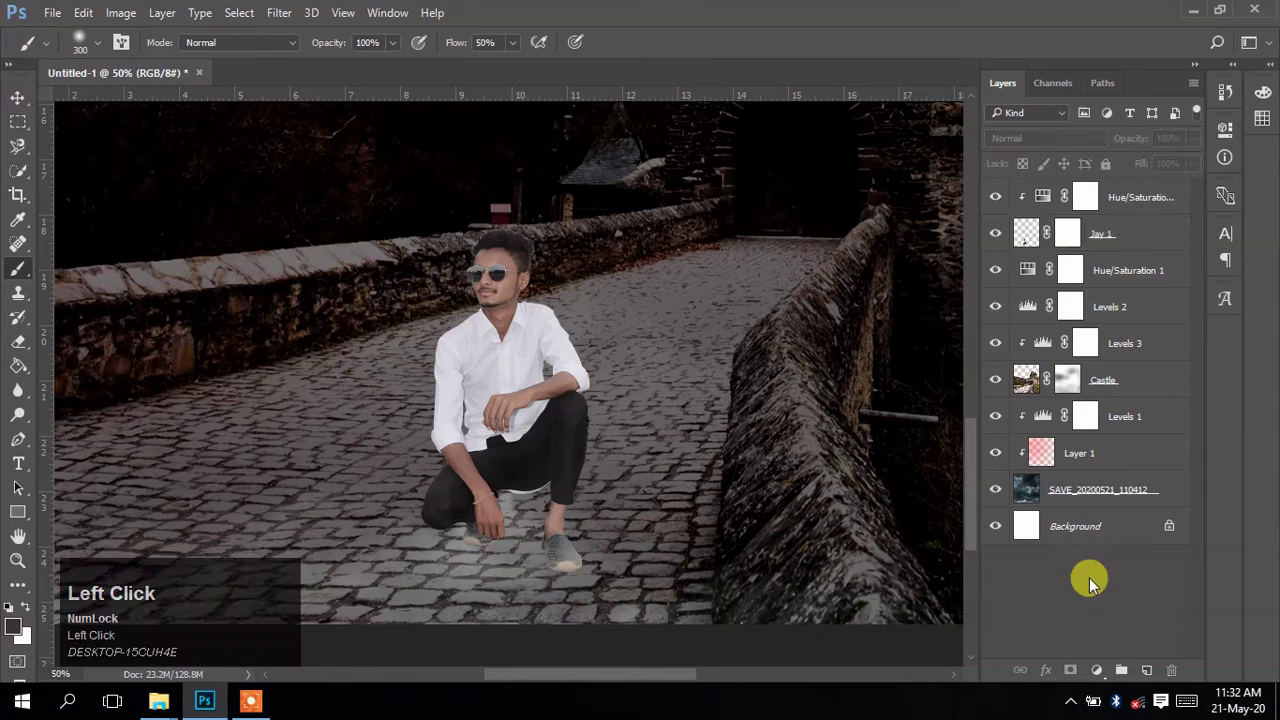
pyautogui.click(1146, 671)
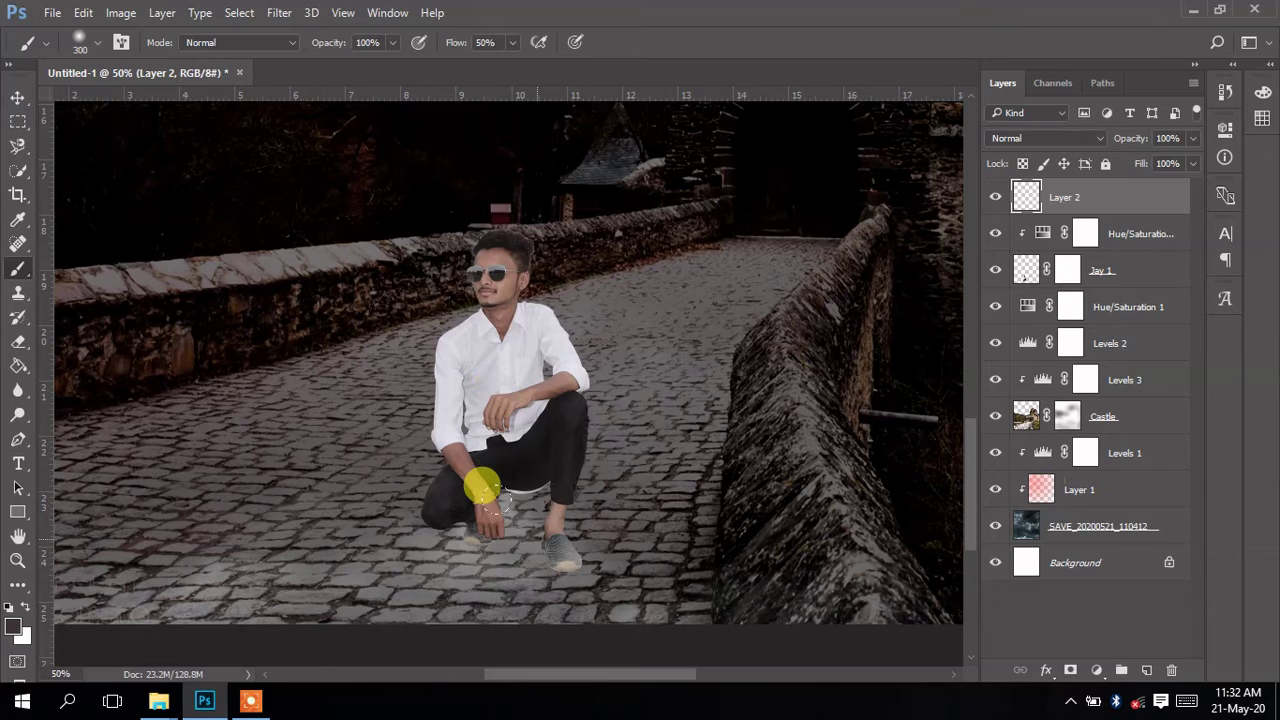
pyautogui.click(449, 491)
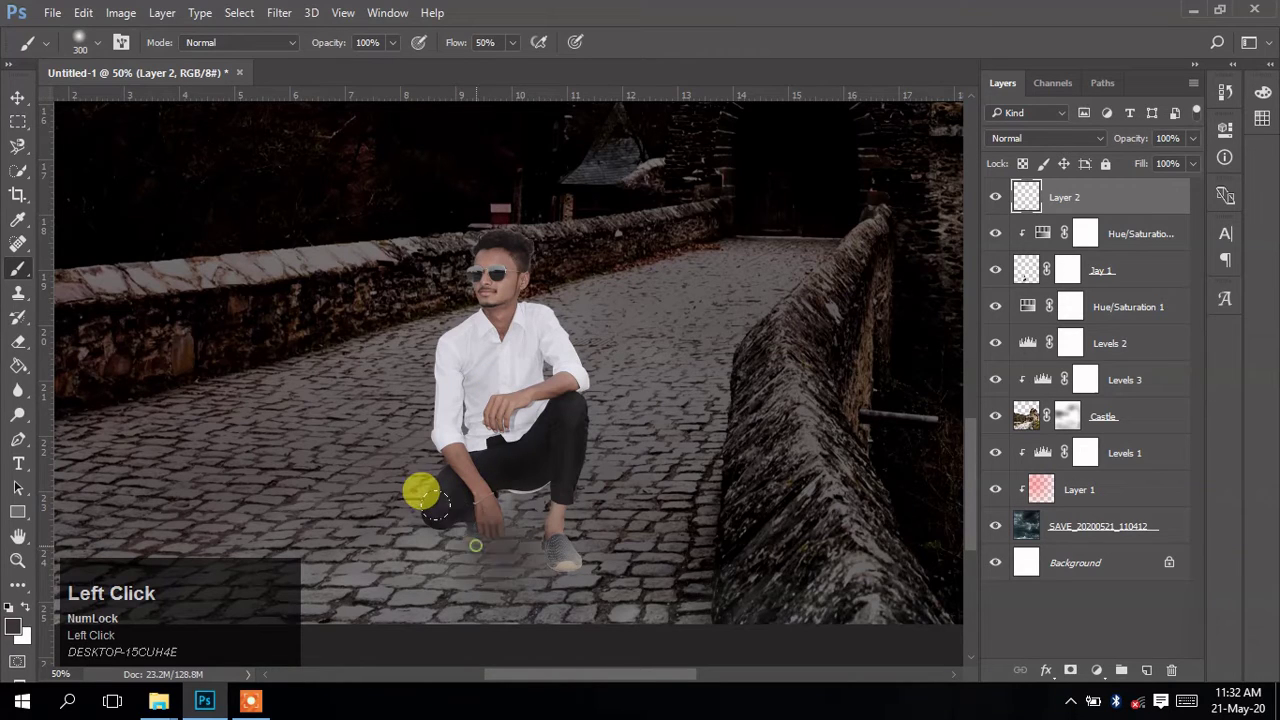
pyautogui.click(428, 495)
pyautogui.moveTo(440, 512)
pyautogui.mouseDown()
pyautogui.moveTo(497, 560)
pyautogui.moveTo(563, 571)
pyautogui.moveTo(506, 530)
pyautogui.mouseUp()
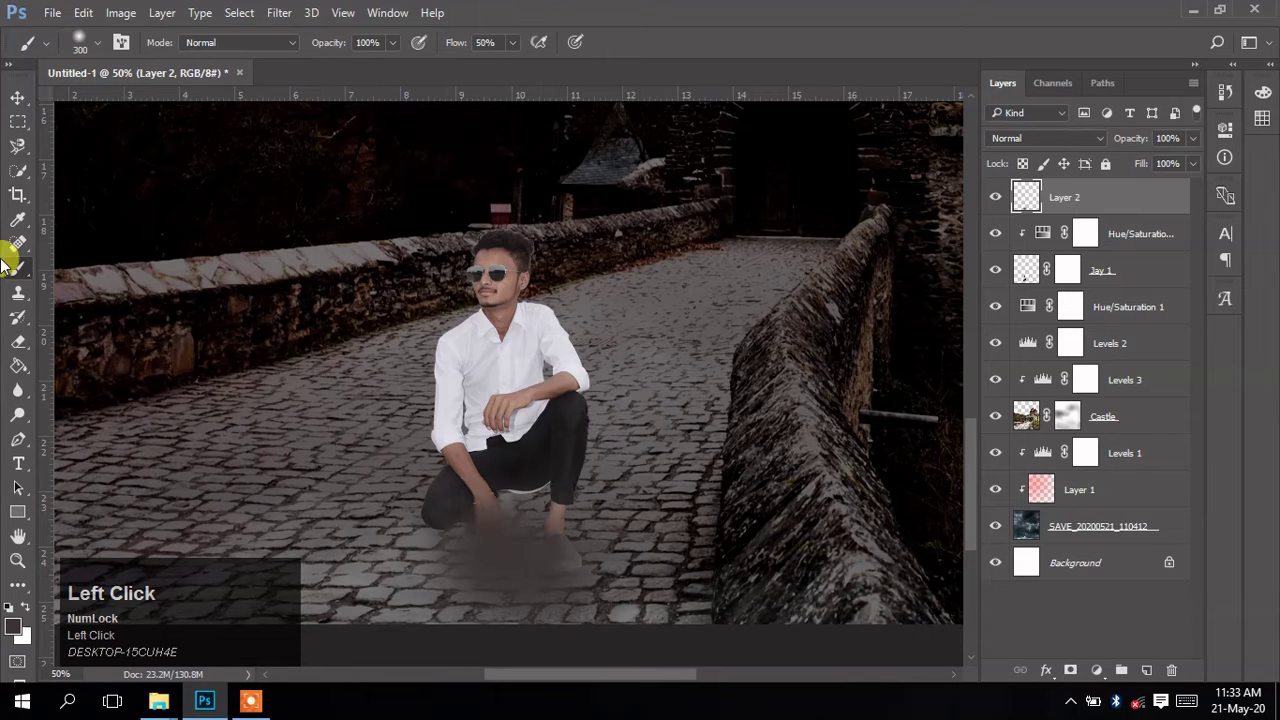
# - Scale the painted shadow to about 155.74% width and 69.68% height around the man's feet, and move its layer beneath the man's layer
pyautogui.click(18, 97)
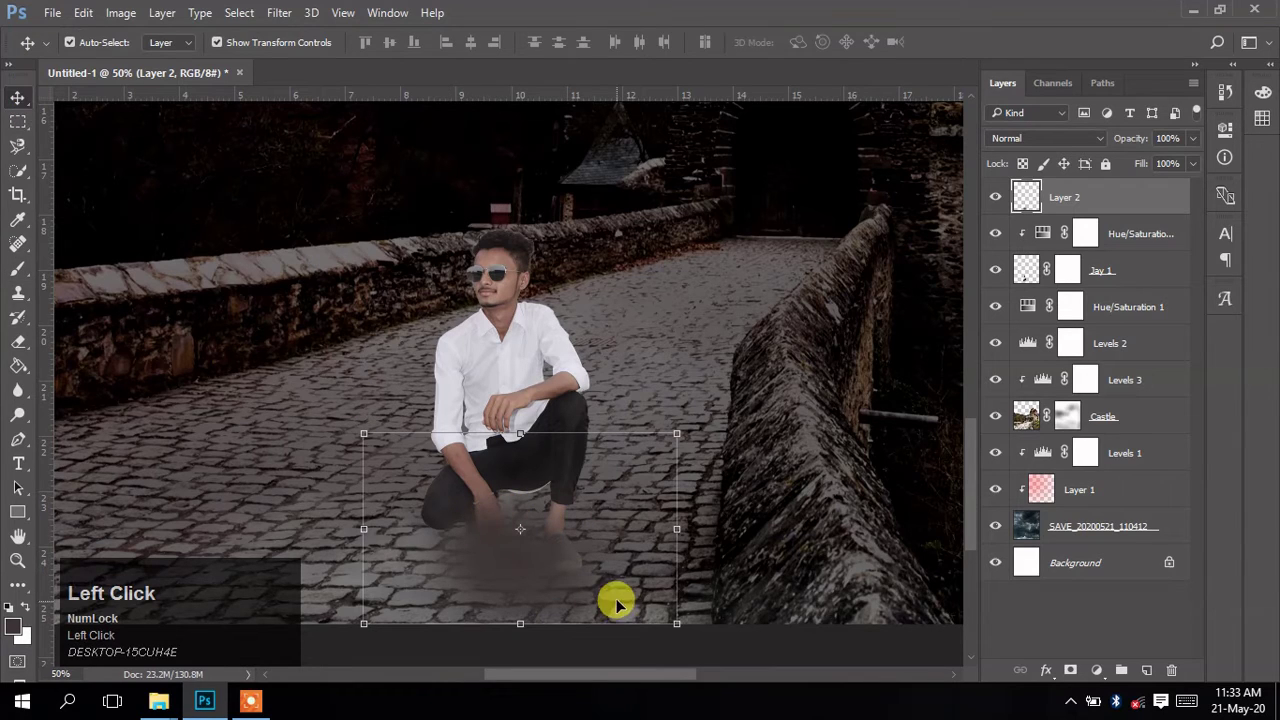
pyautogui.keyDown('shift'); pyautogui.click(676, 528); pyautogui.keyUp('shift')
pyautogui.moveTo(676, 528); pyautogui.dragTo(774, 530)
pyautogui.moveTo(363, 530); pyautogui.dragTo(276, 523)
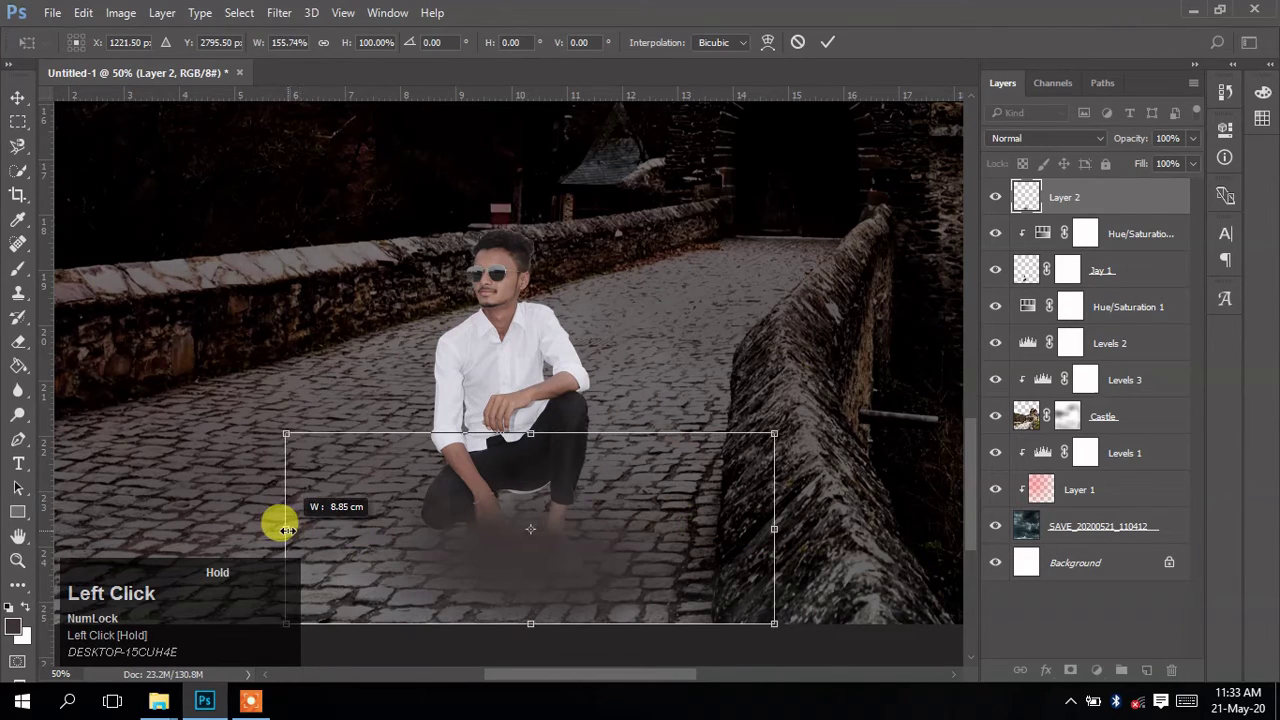
pyautogui.moveTo(530, 434); pyautogui.dragTo(530, 491)
pyautogui.moveTo(543, 603); pyautogui.dragTo(546, 569)
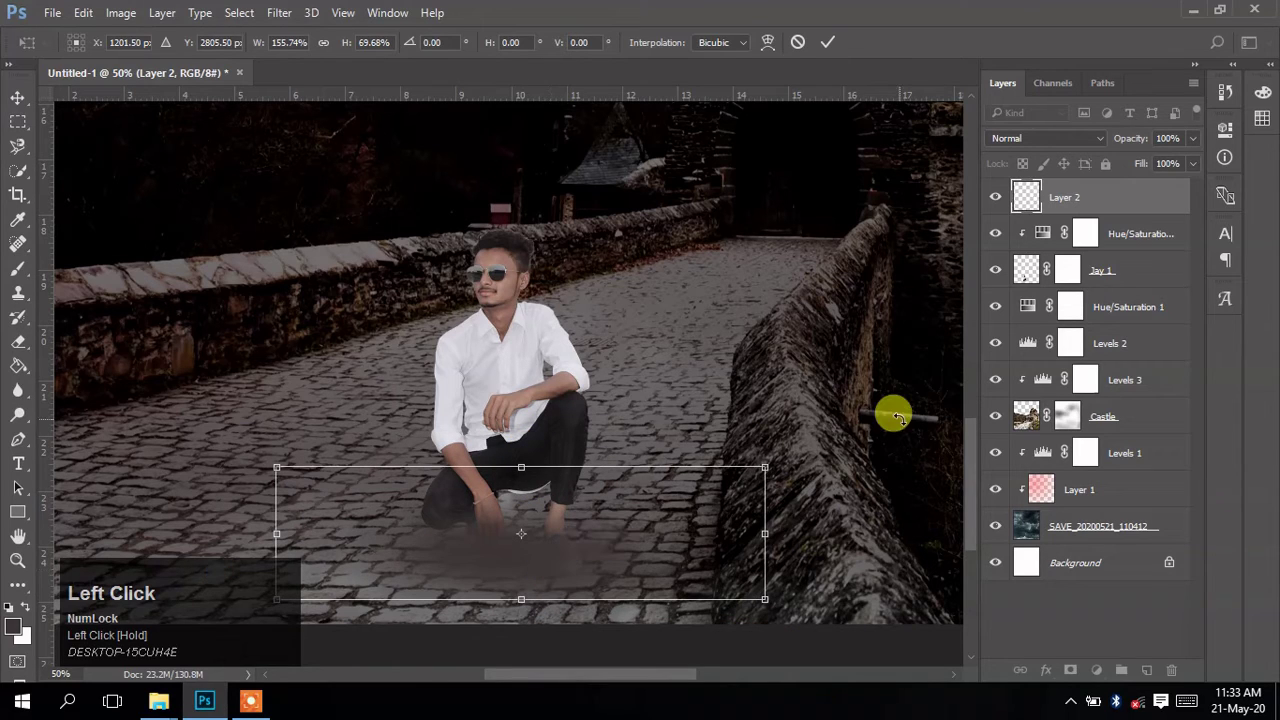
pyautogui.moveTo(1075, 197); pyautogui.dragTo(1023, 300)
pyautogui.click(827, 42)
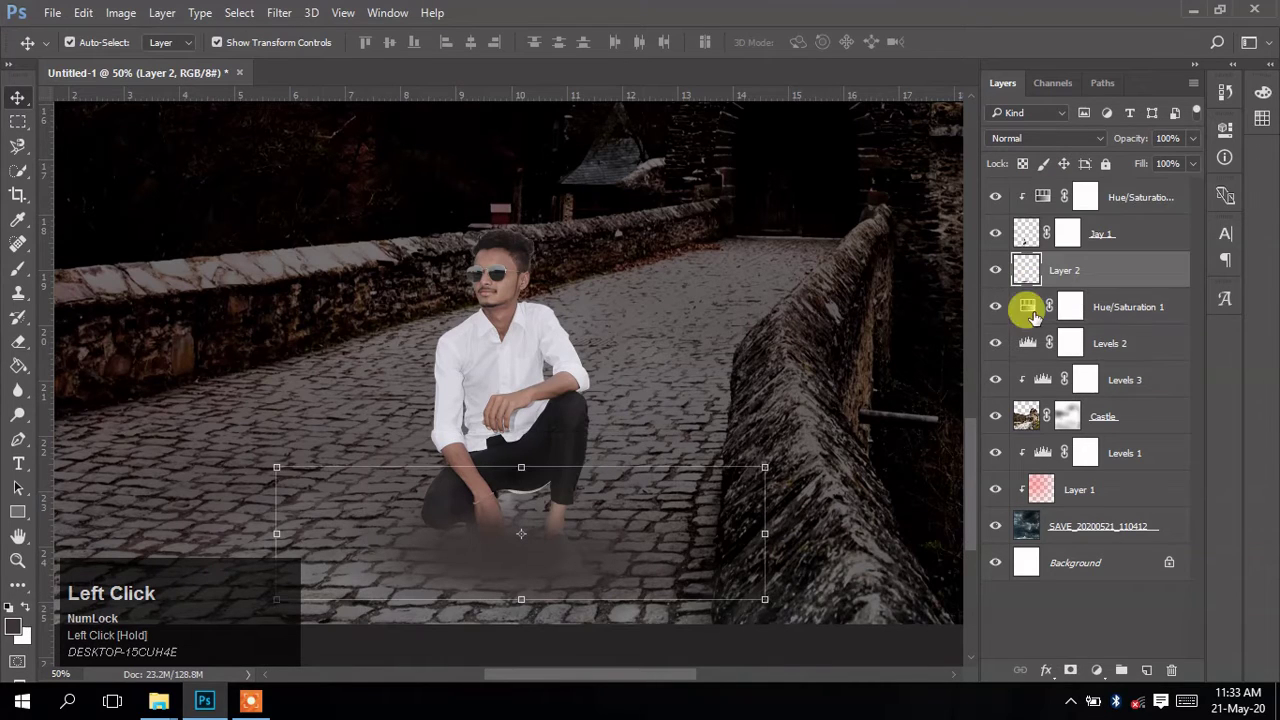
# - Shift the shadow slightly down beneath the man's shoes and lower its layer opacity to about 68%
pyautogui.moveTo(538, 550); pyautogui.dragTo(536, 572)
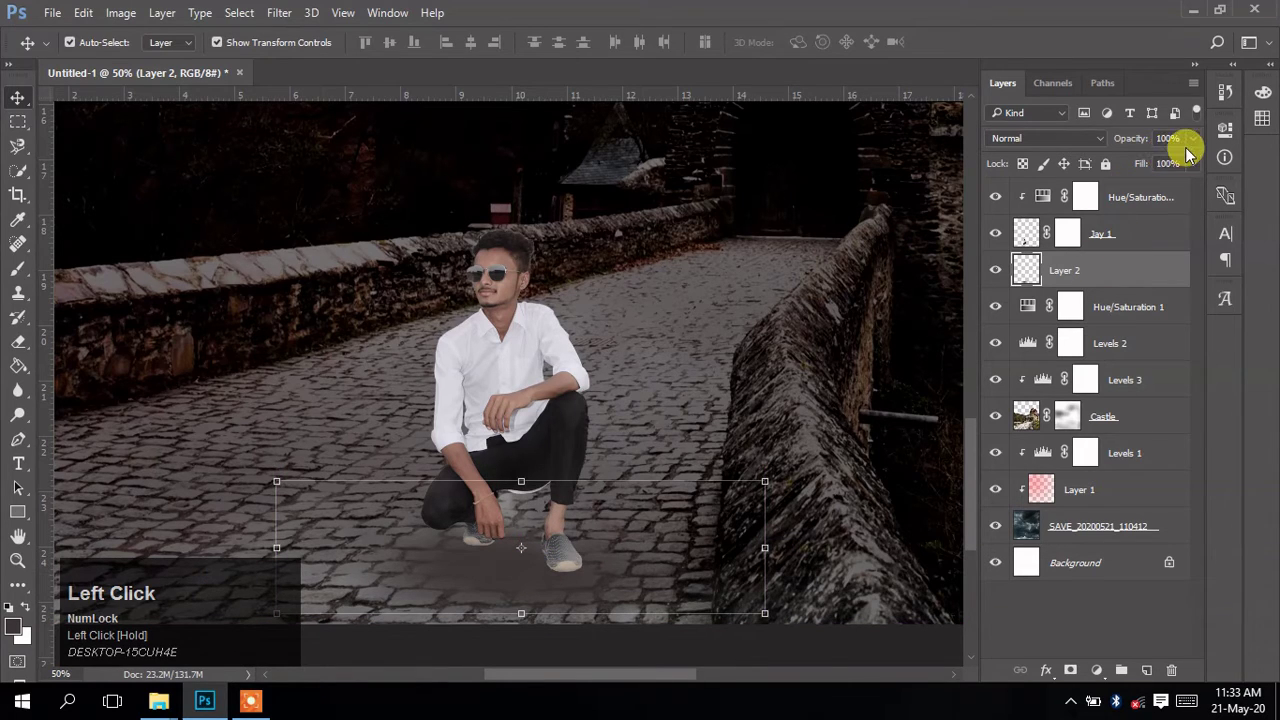
pyautogui.click(1192, 140)
pyautogui.moveTo(1157, 163)
pyautogui.mouseDown()
pyautogui.moveTo(1141, 163)
pyautogui.moveTo(1176, 167)
pyautogui.mouseUp()
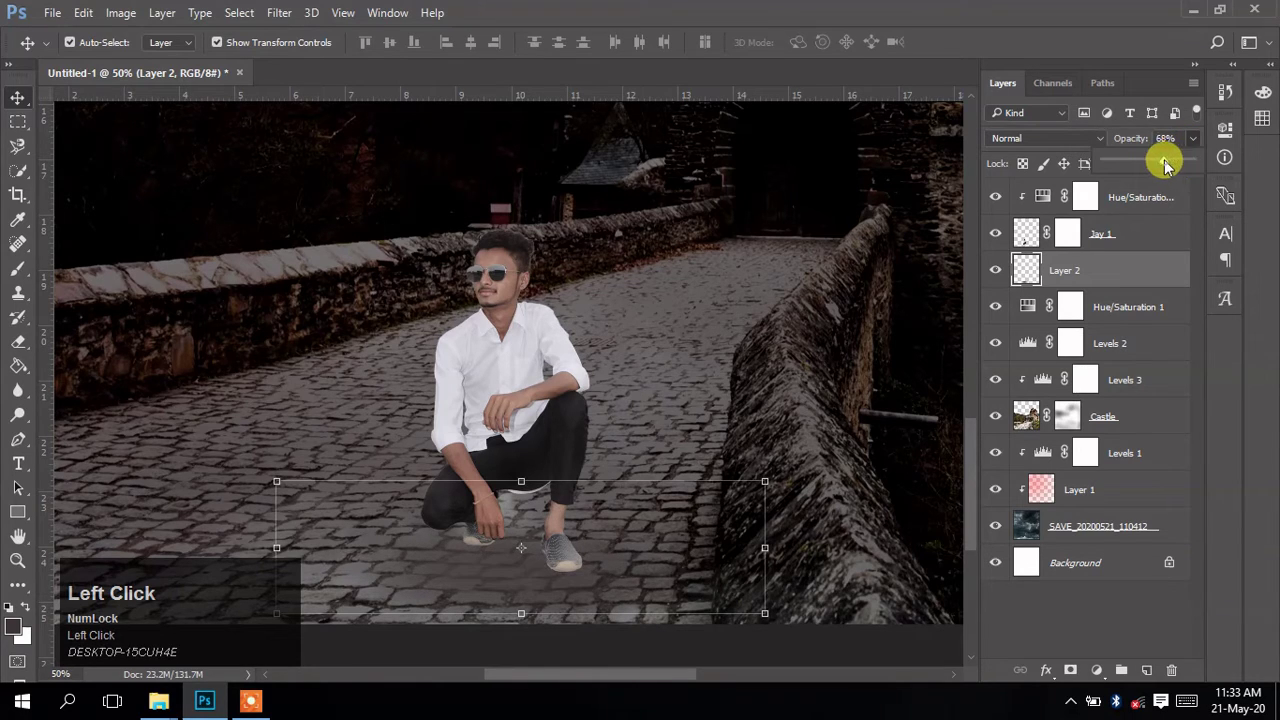
# - Compare the bridge with and without the shadow layer under the man
pyautogui.click(1094, 610)
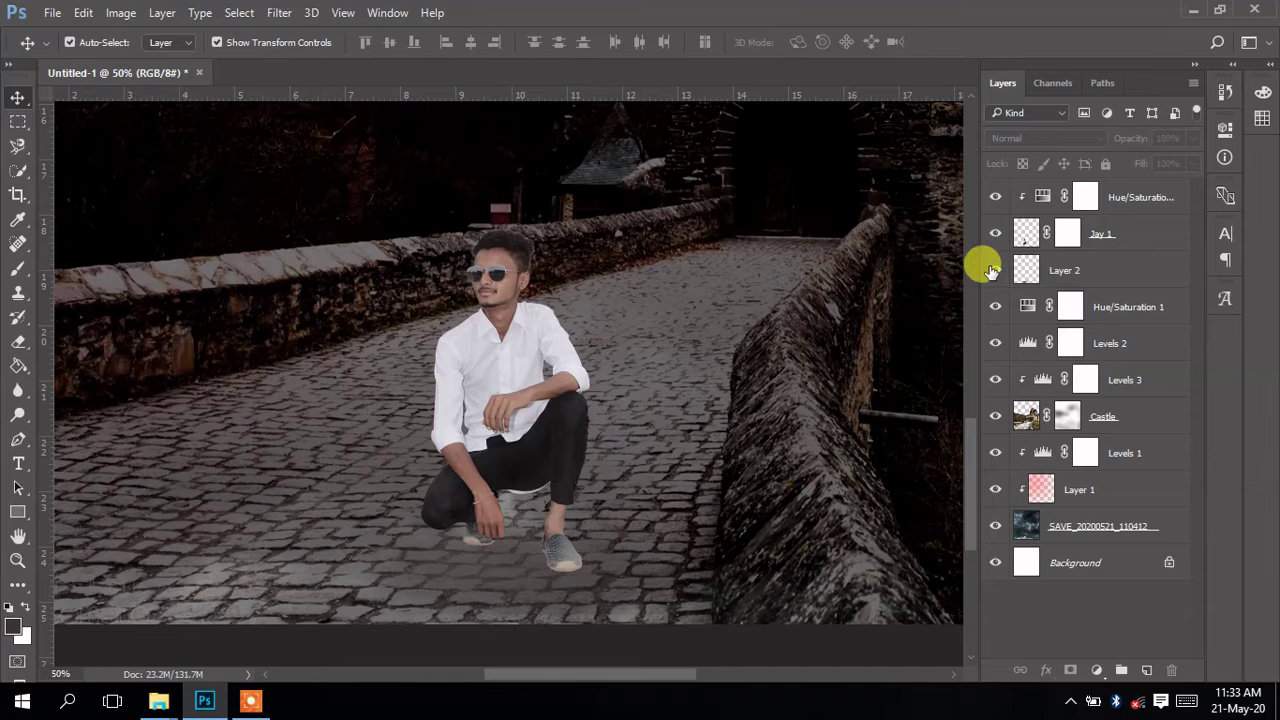
pyautogui.click(992, 270)
pyautogui.click(992, 270)
pyautogui.click(992, 270)
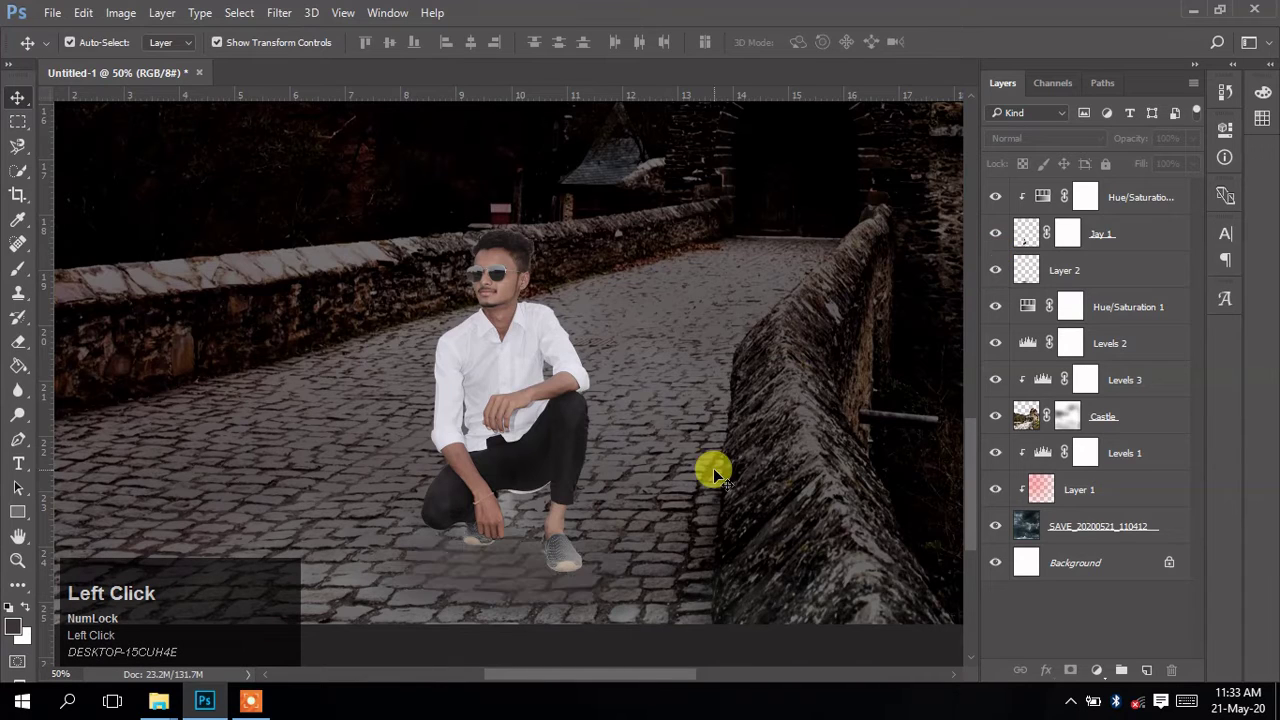
# - Place full-moon.png from the Order Photos folder into the composite as the topmost layer
pyautogui.hotkey('ctrl', '0')
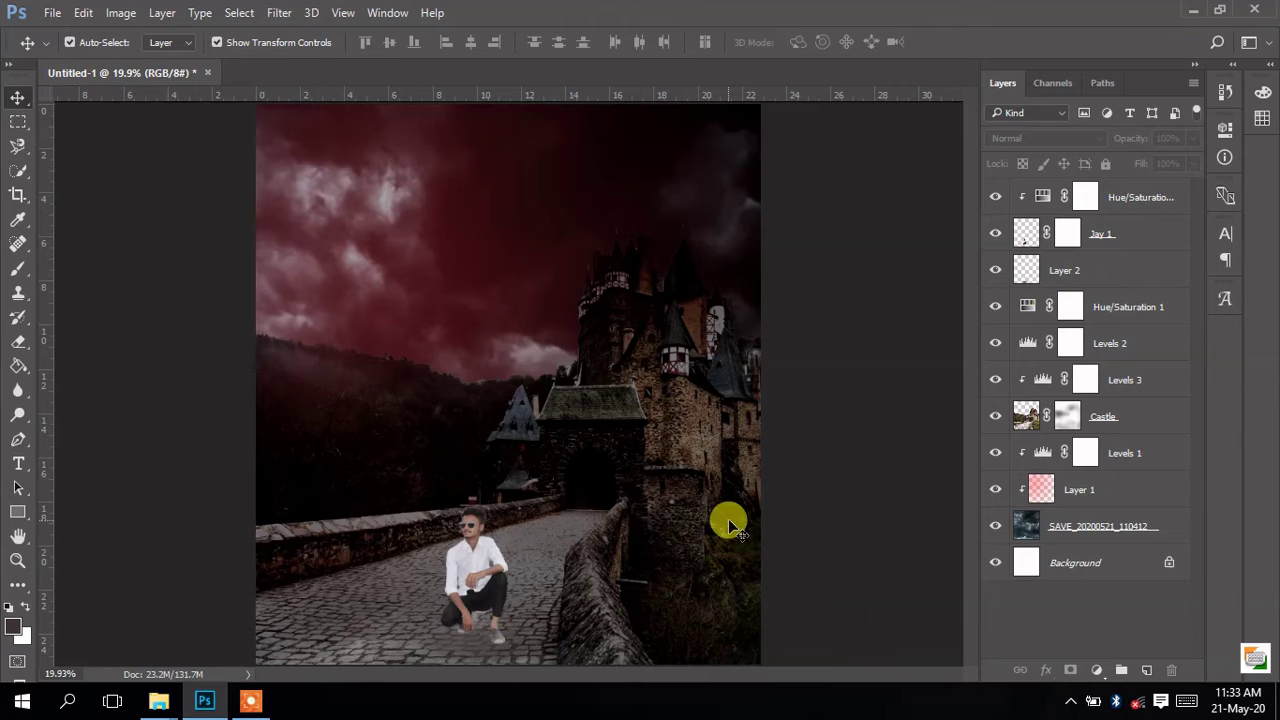
pyautogui.moveTo(163, 705)
pyautogui.click(140, 610)
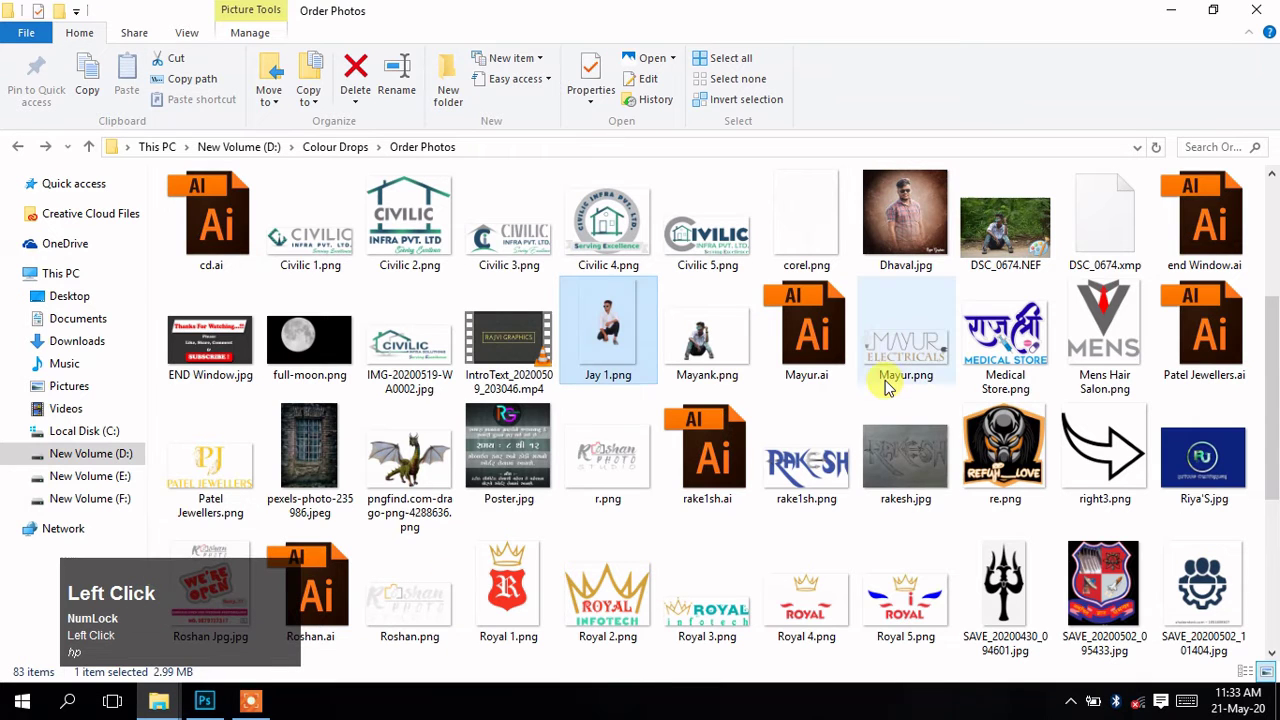
pyautogui.moveTo(315, 347); pyautogui.dragTo(439, 311)
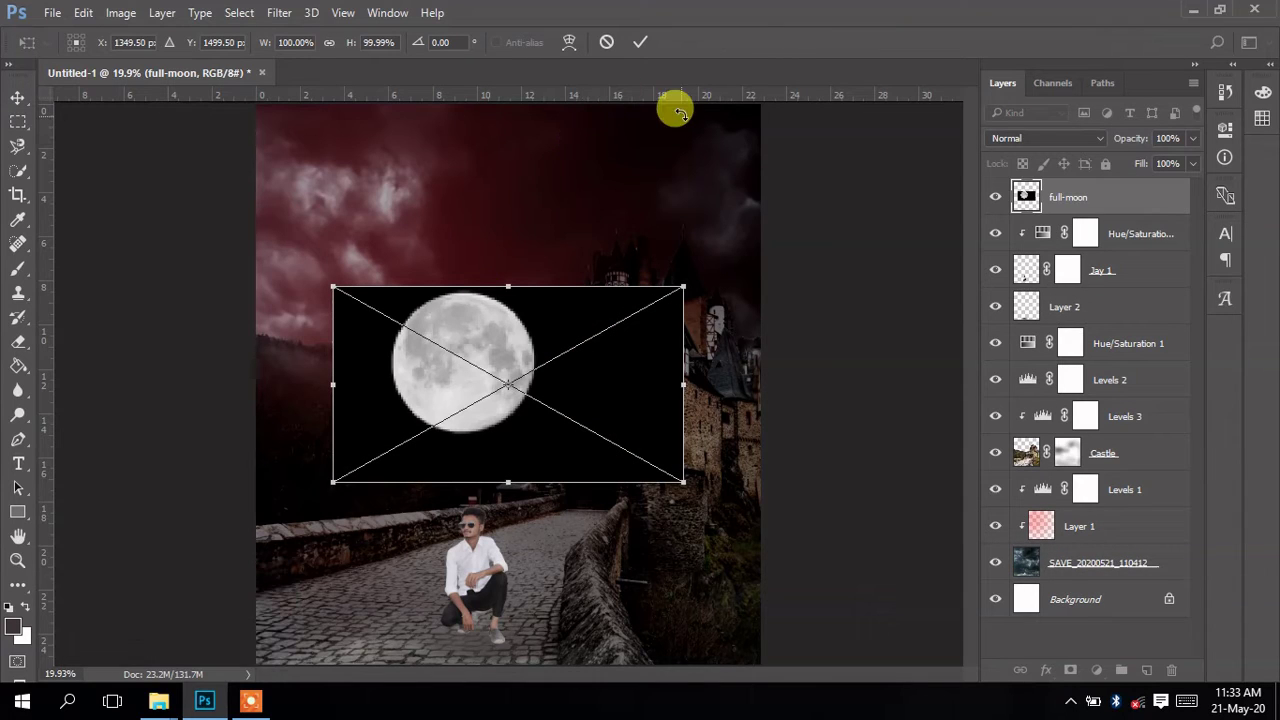
pyautogui.click(640, 42)
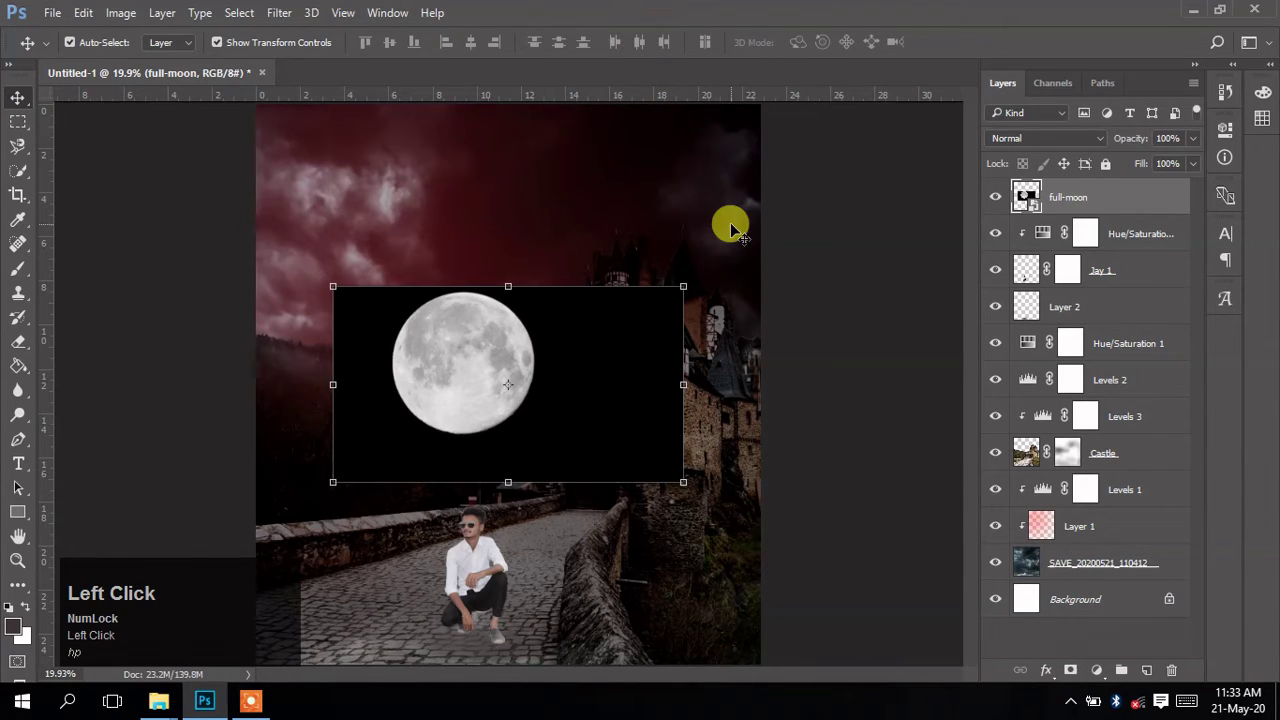
# - Rasterize the full-moon layer and set its blending mode to Screen
pyautogui.rightClick(1057, 190)
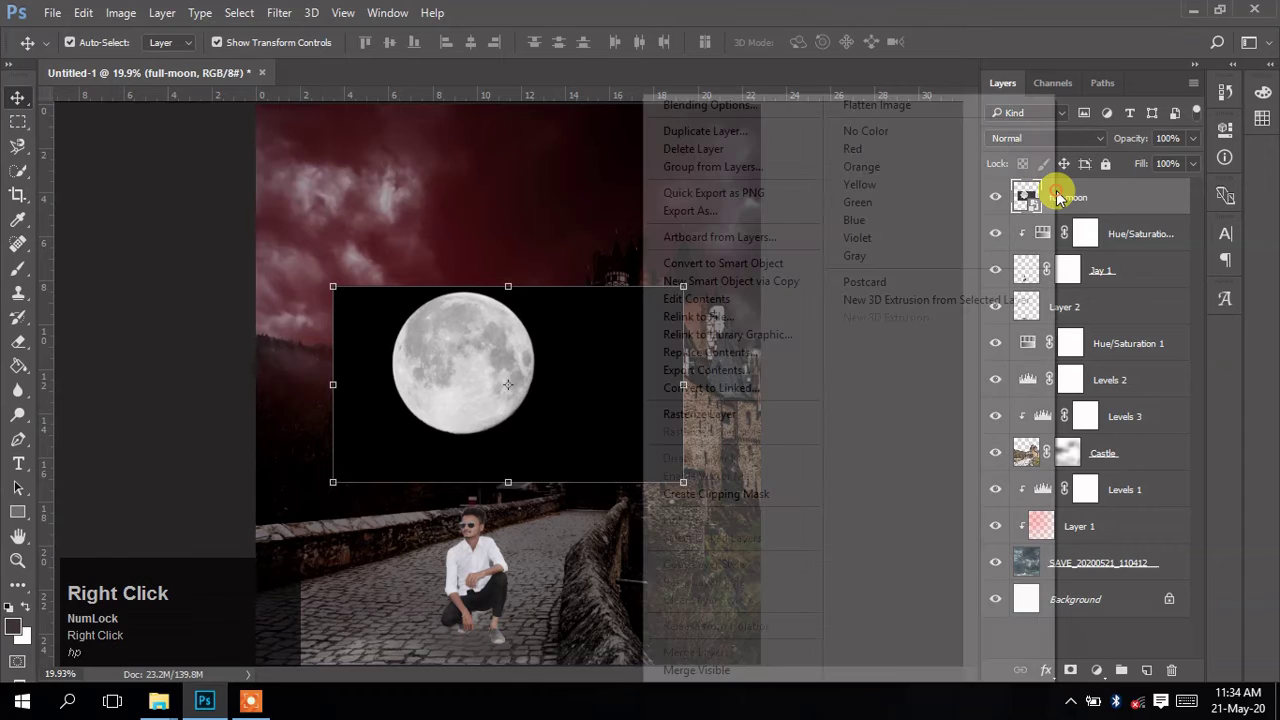
pyautogui.click(712, 413)
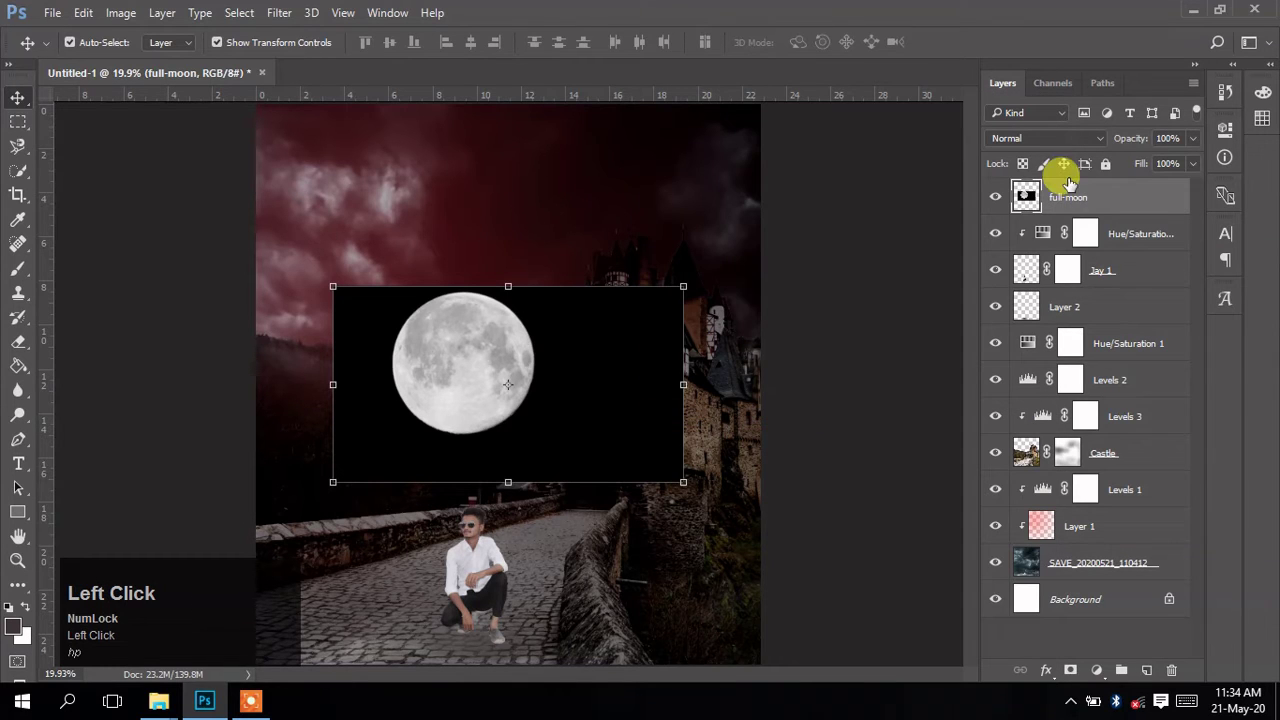
pyautogui.click(1087, 138)
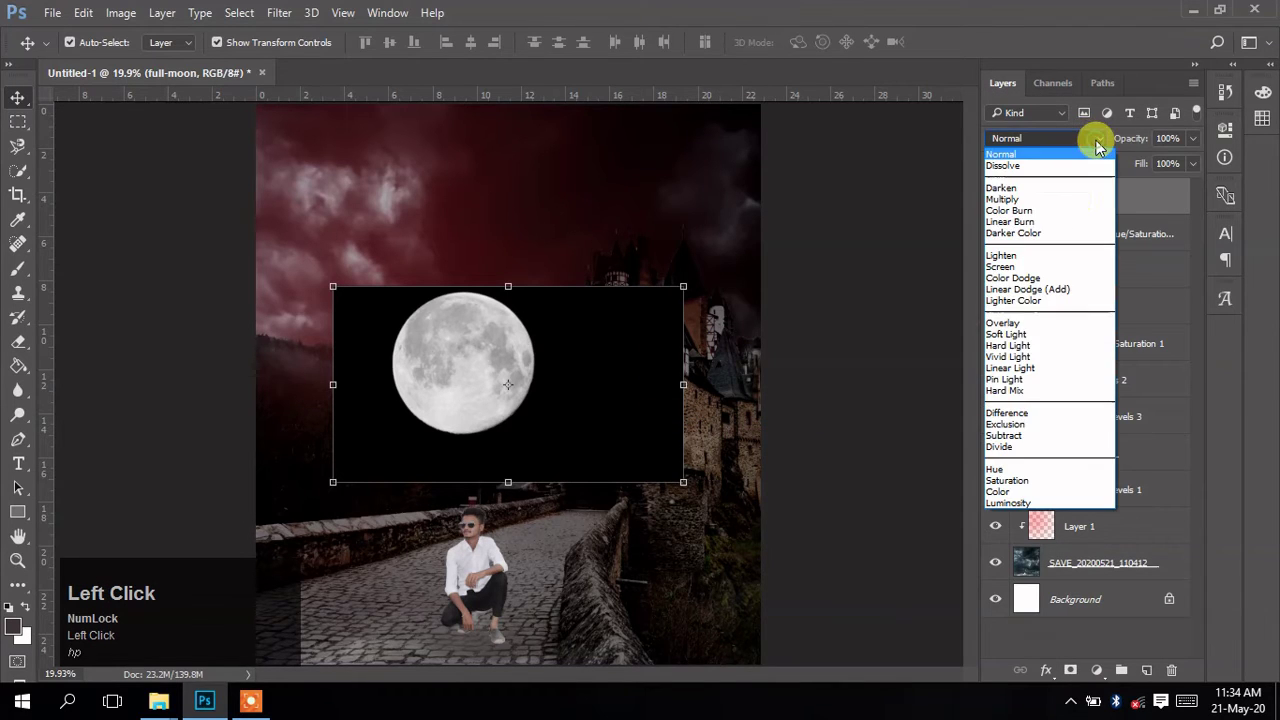
pyautogui.click(1043, 268)
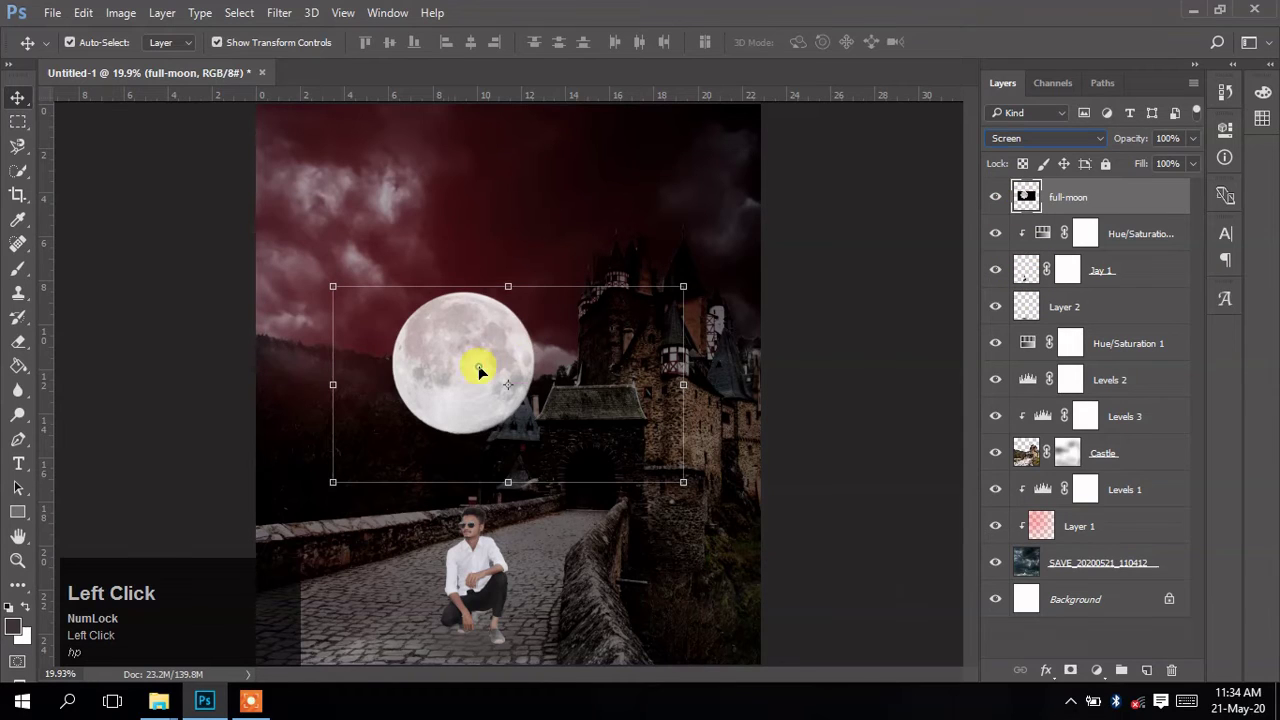
# - Enlarge the moon proportionally to about 179.49% and position it in the upper sky, overlapping the castle towers
pyautogui.moveTo(476, 366); pyautogui.dragTo(393, 229)
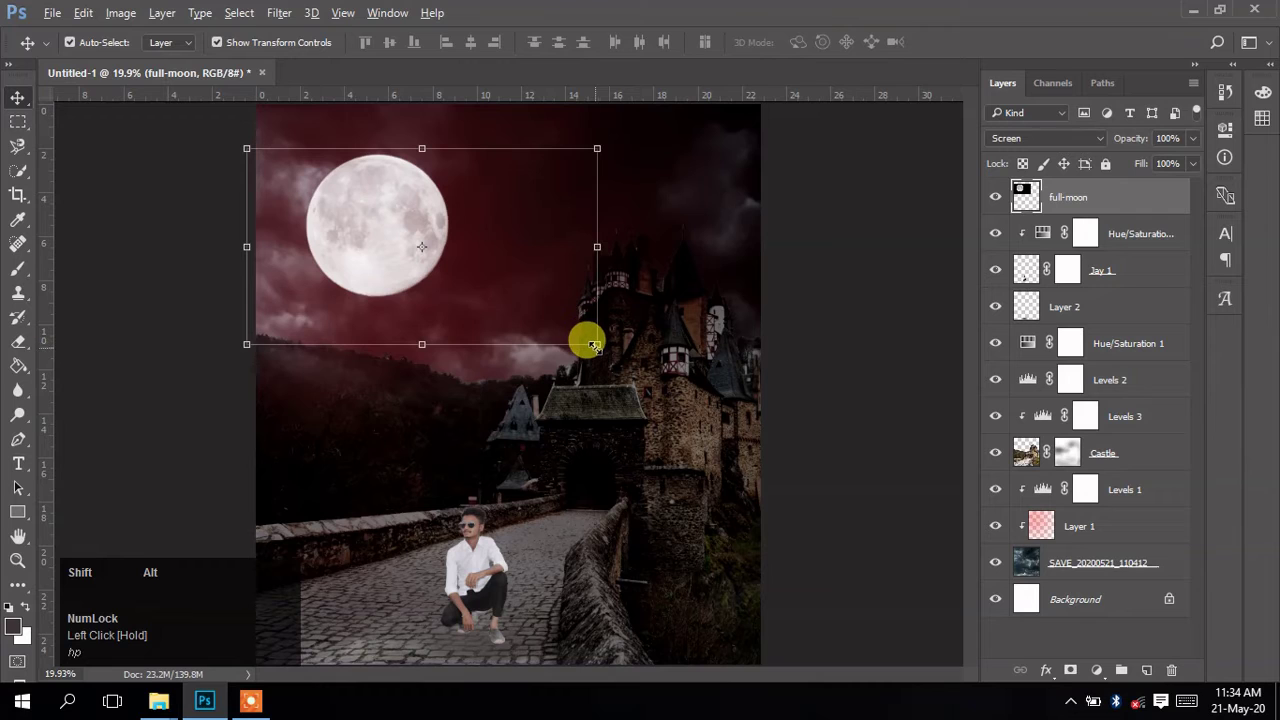
pyautogui.moveTo(594, 345); pyautogui.dragTo(679, 403)
pyautogui.moveTo(408, 280); pyautogui.dragTo(500, 301)
pyautogui.click(323, 42)
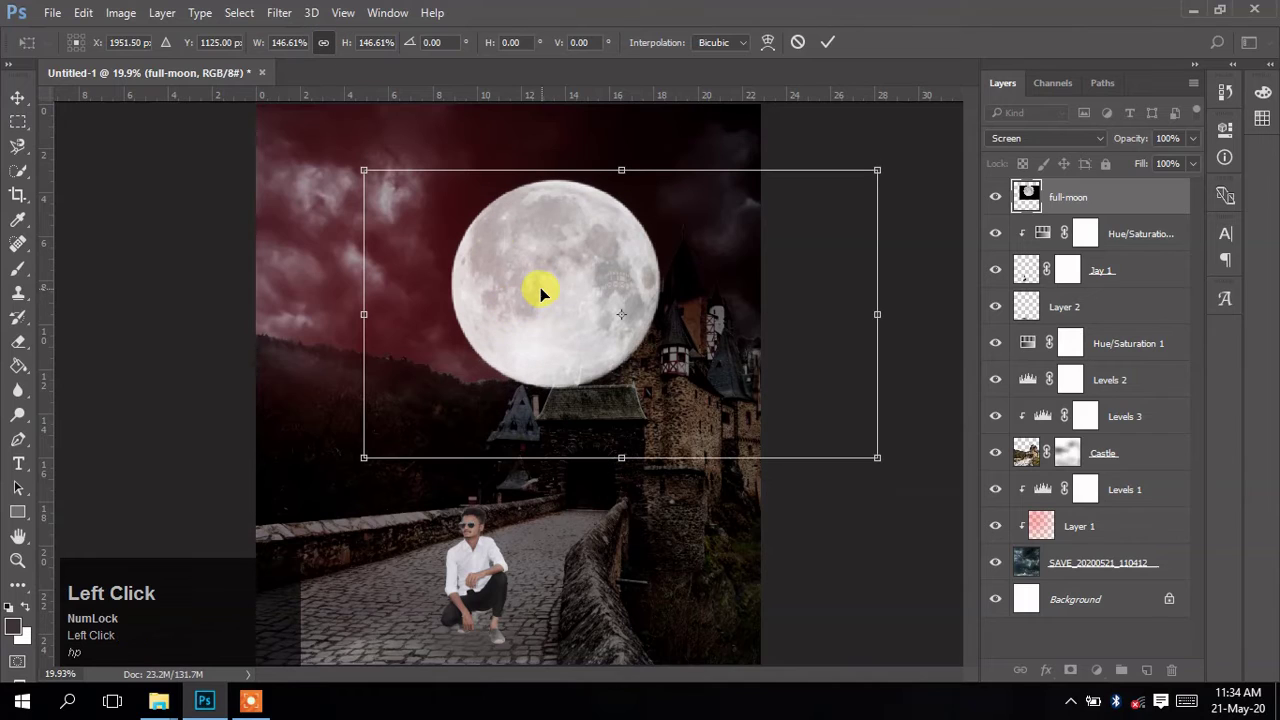
pyautogui.moveTo(877, 457); pyautogui.dragTo(929, 494)
pyautogui.moveTo(594, 403); pyautogui.dragTo(575, 345)
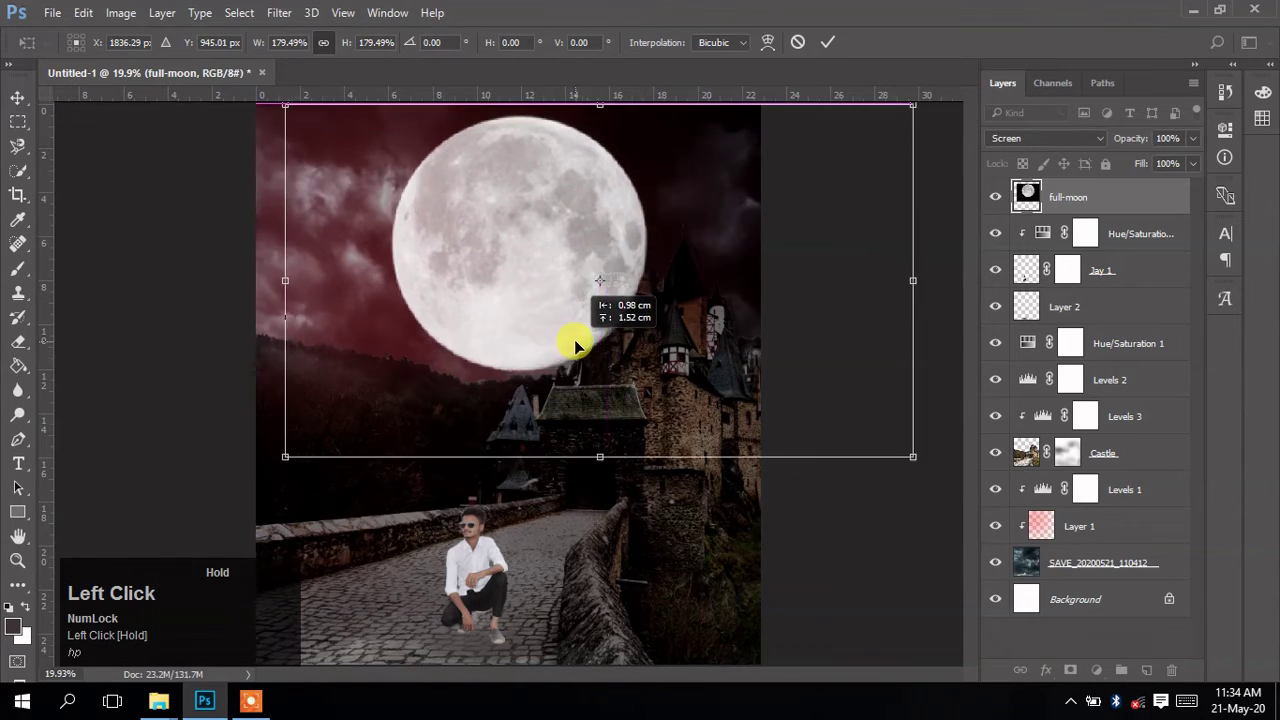
pyautogui.click(828, 40)
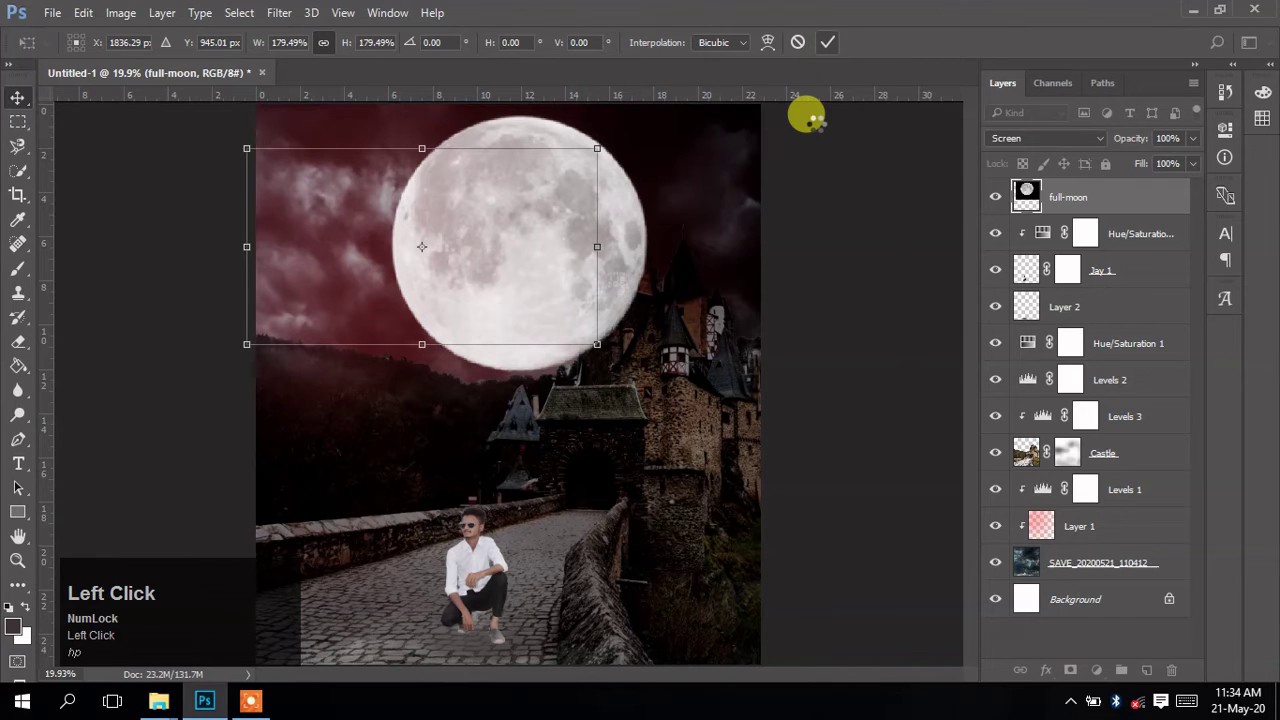
# - Try the full-moon layer below the Castle layer and around the red Layer 1, and return it to the top of the stack
pyautogui.moveTo(1080, 194); pyautogui.dragTo(1058, 425)
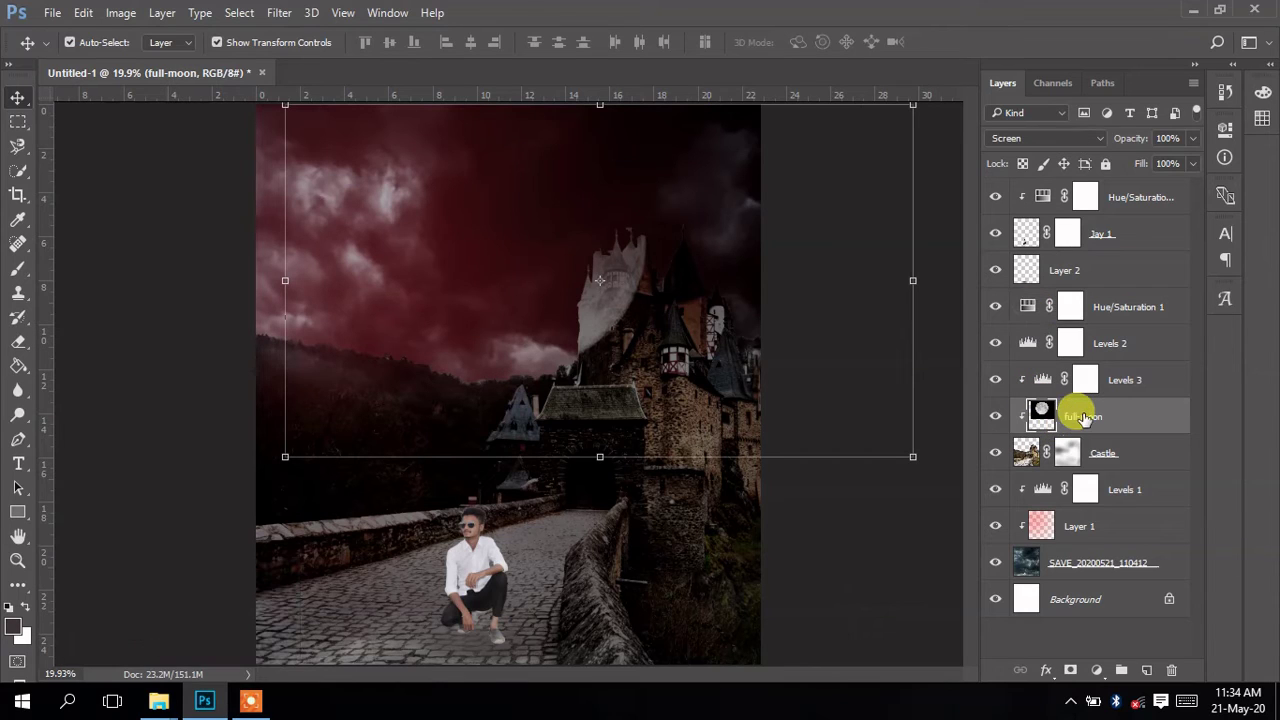
pyautogui.moveTo(1085, 418); pyautogui.dragTo(1050, 525)
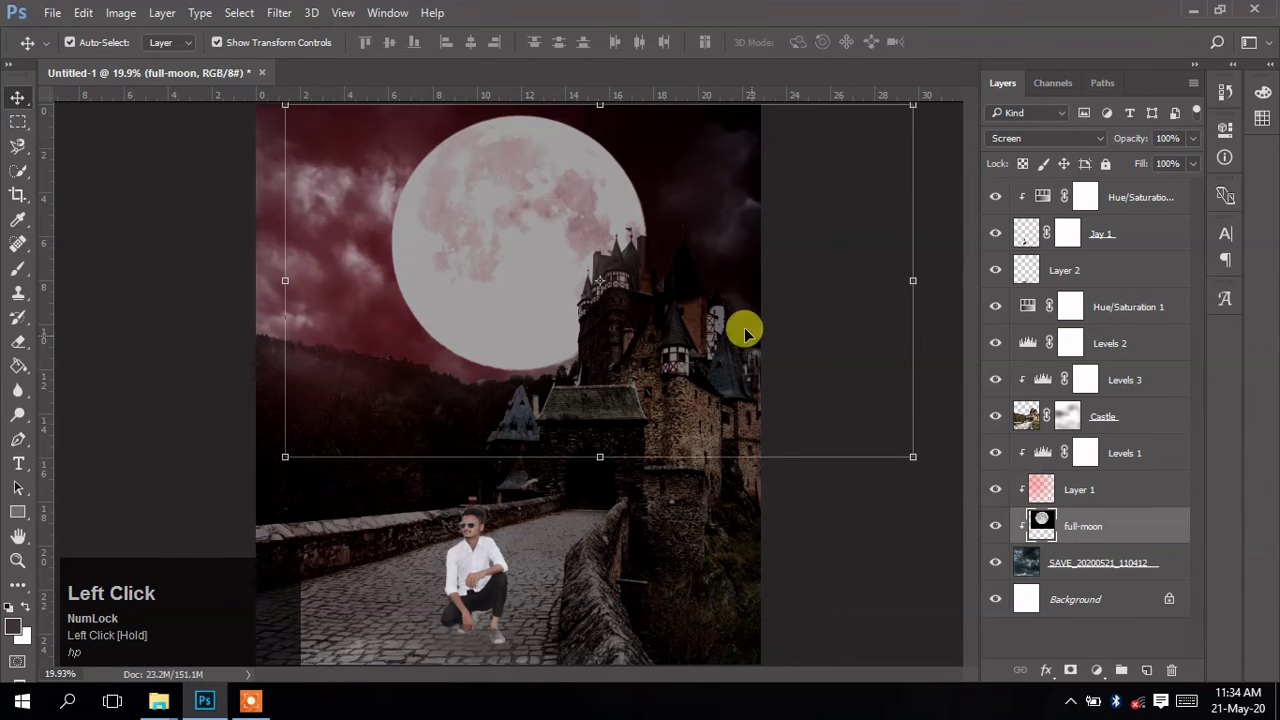
pyautogui.moveTo(547, 308); pyautogui.dragTo(534, 300)
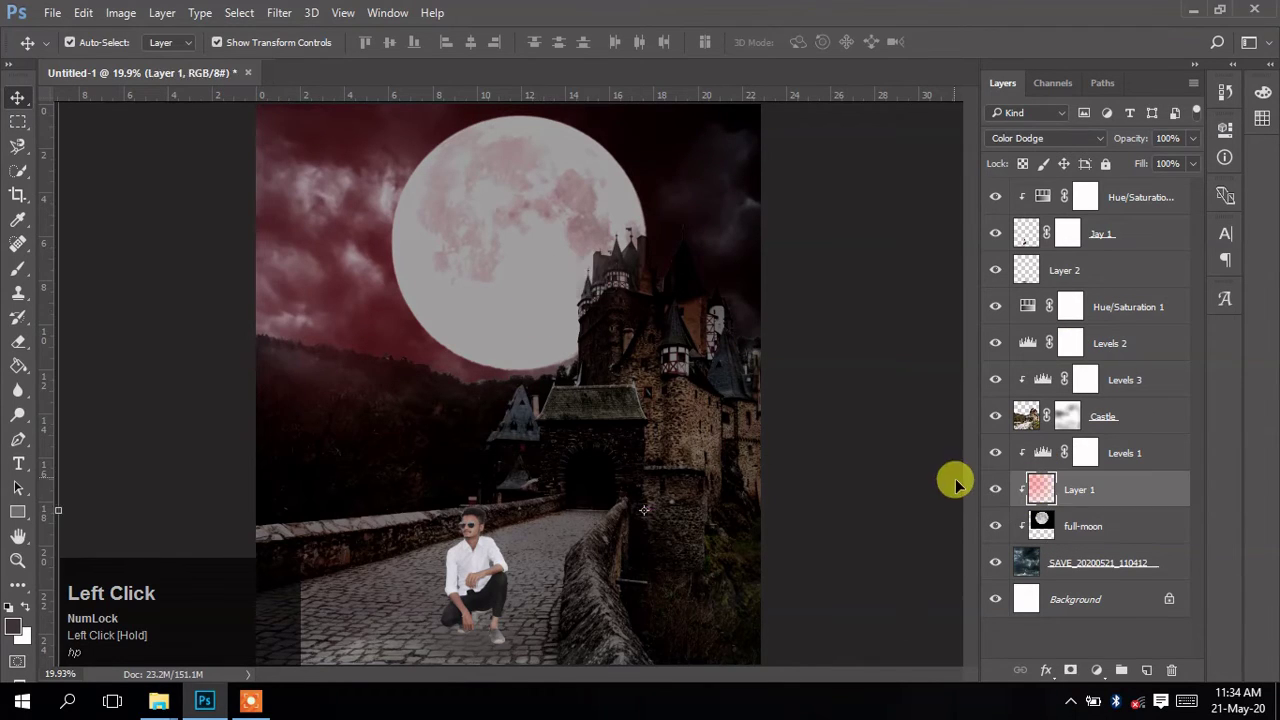
pyautogui.moveTo(1066, 527); pyautogui.dragTo(1006, 457)
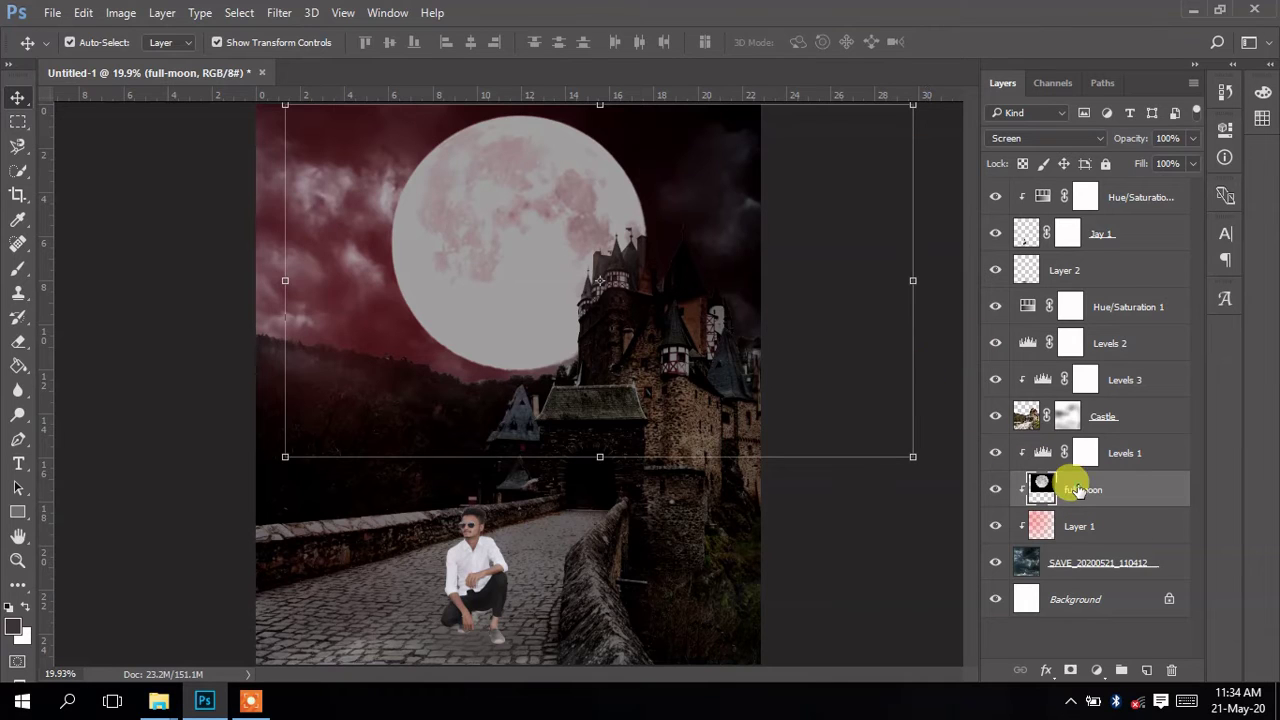
pyautogui.moveTo(1075, 489); pyautogui.dragTo(1070, 180)
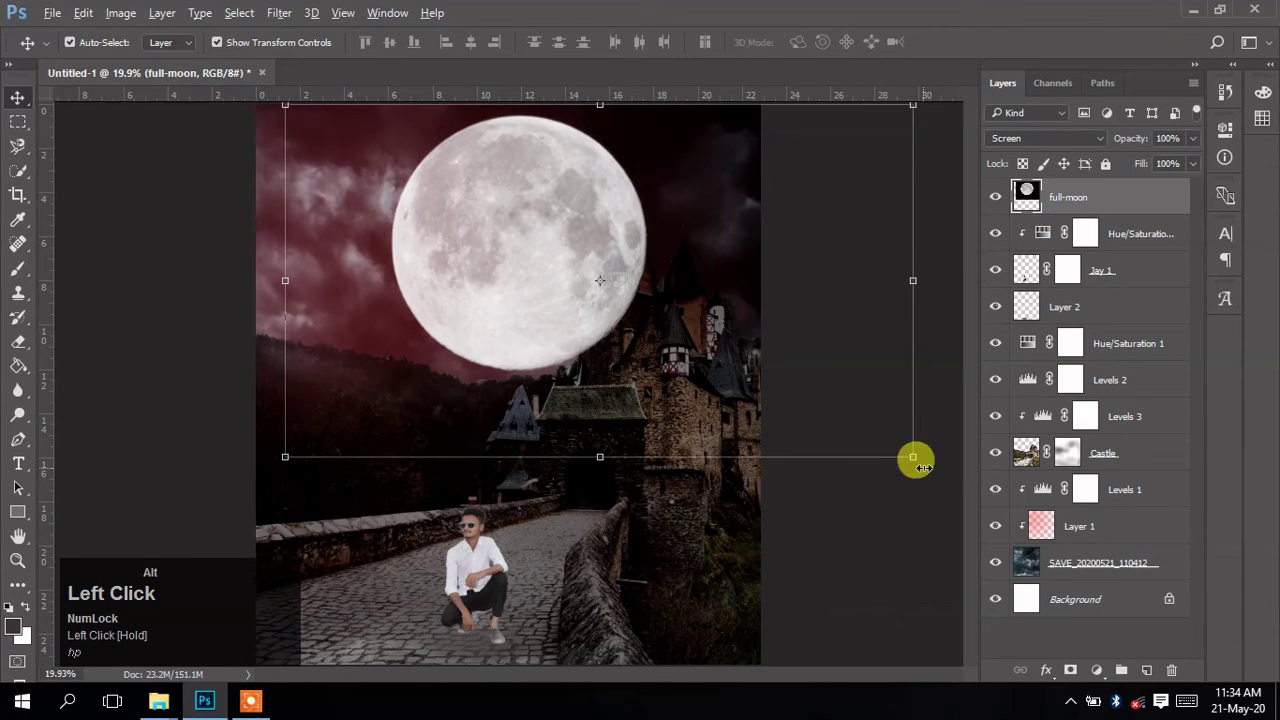
# - Scale the moon down and place it in the open red sky to the left of the castle
pyautogui.moveTo(908, 452); pyautogui.dragTo(784, 380)
pyautogui.moveTo(411, 250); pyautogui.dragTo(392, 244)
pyautogui.click(822, 43)
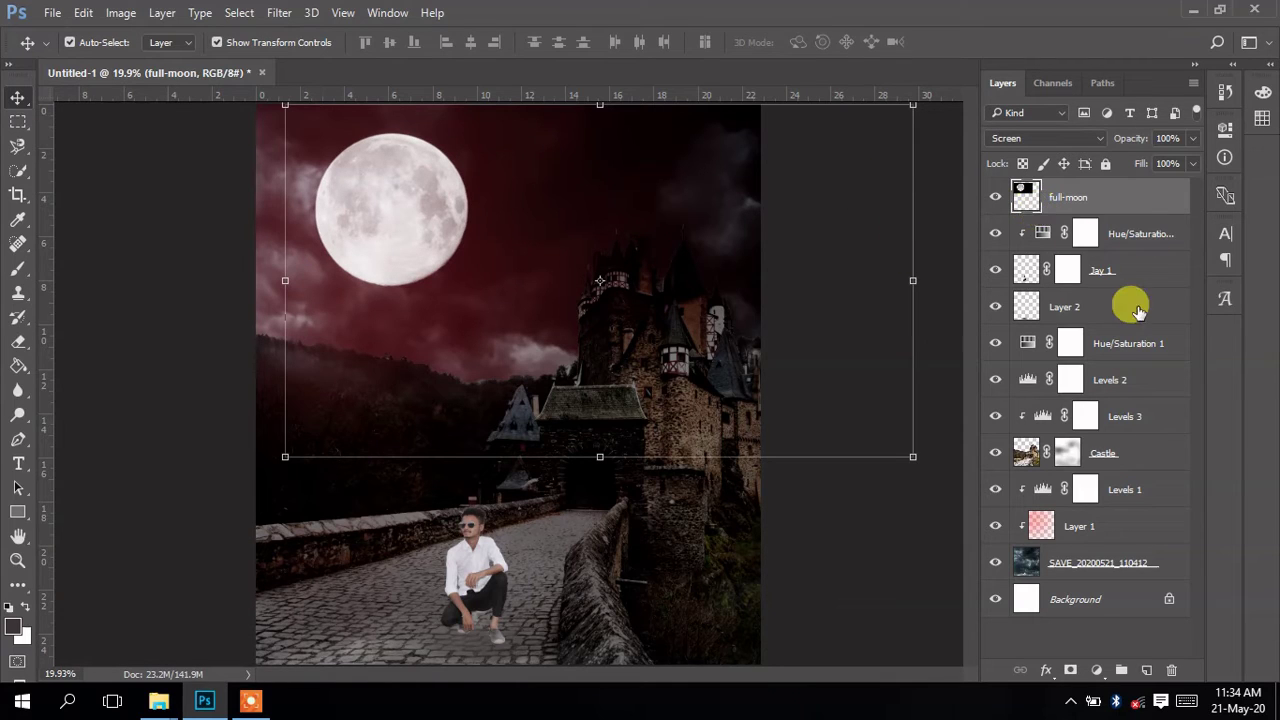
# - Add a Levels adjustment clipped to the moon with input levels of about 104, 1.07 and 205, and output white 191
pyautogui.click(1096, 670)
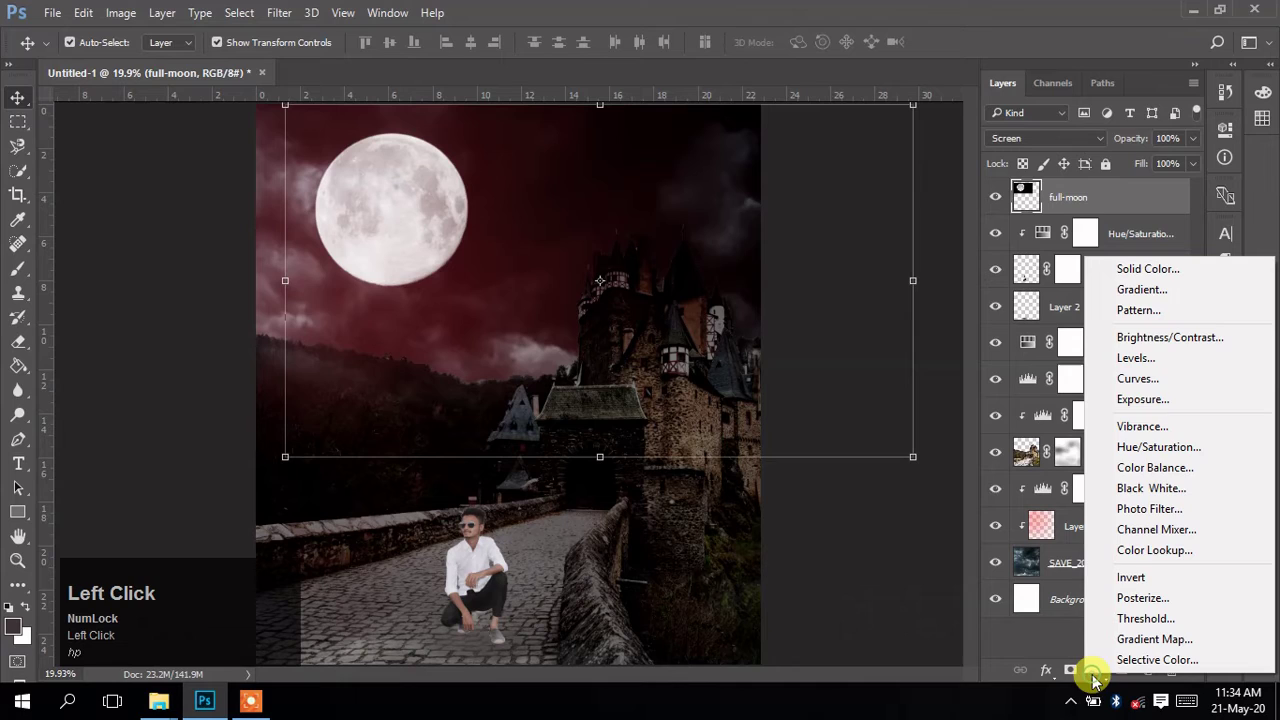
pyautogui.click(1131, 359)
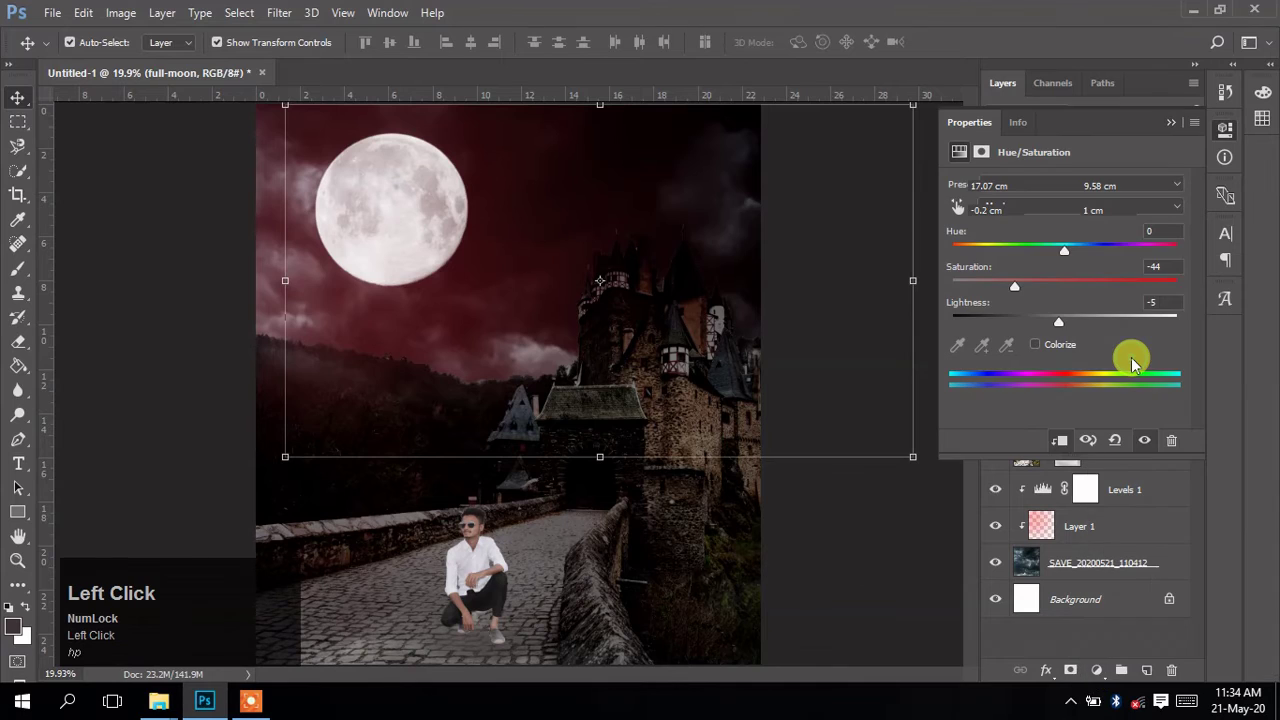
pyautogui.click(1059, 438)
pyautogui.moveTo(1077, 318); pyautogui.dragTo(1053, 319)
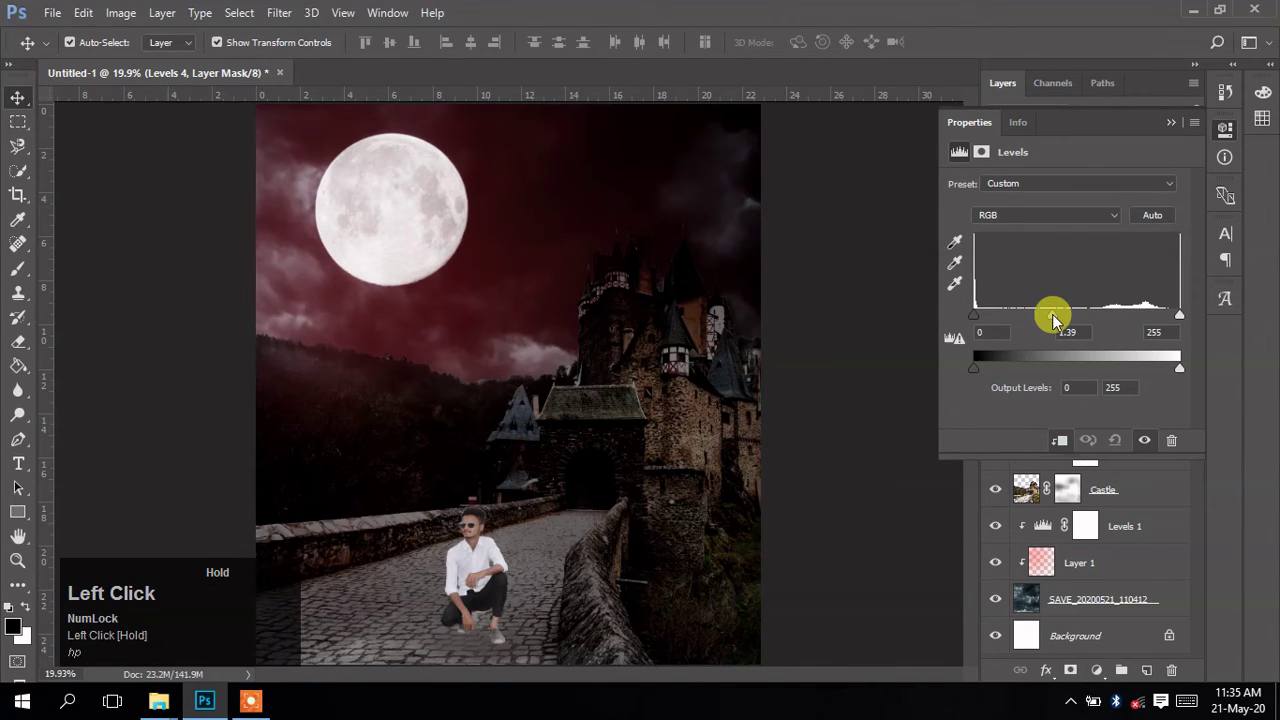
pyautogui.moveTo(1179, 367); pyautogui.dragTo(1130, 370)
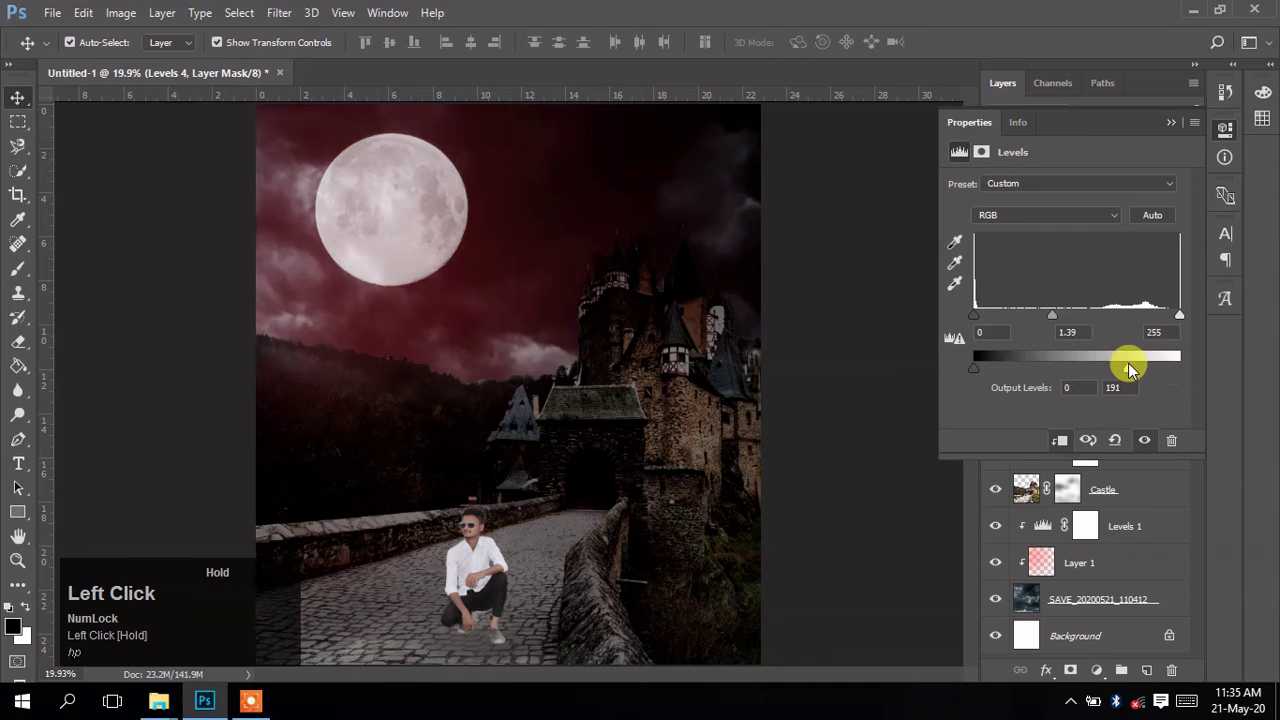
pyautogui.moveTo(974, 366)
pyautogui.mouseDown()
pyautogui.moveTo(1001, 369)
pyautogui.moveTo(960, 370)
pyautogui.mouseUp()
pyautogui.moveTo(969, 326); pyautogui.dragTo(1147, 421)
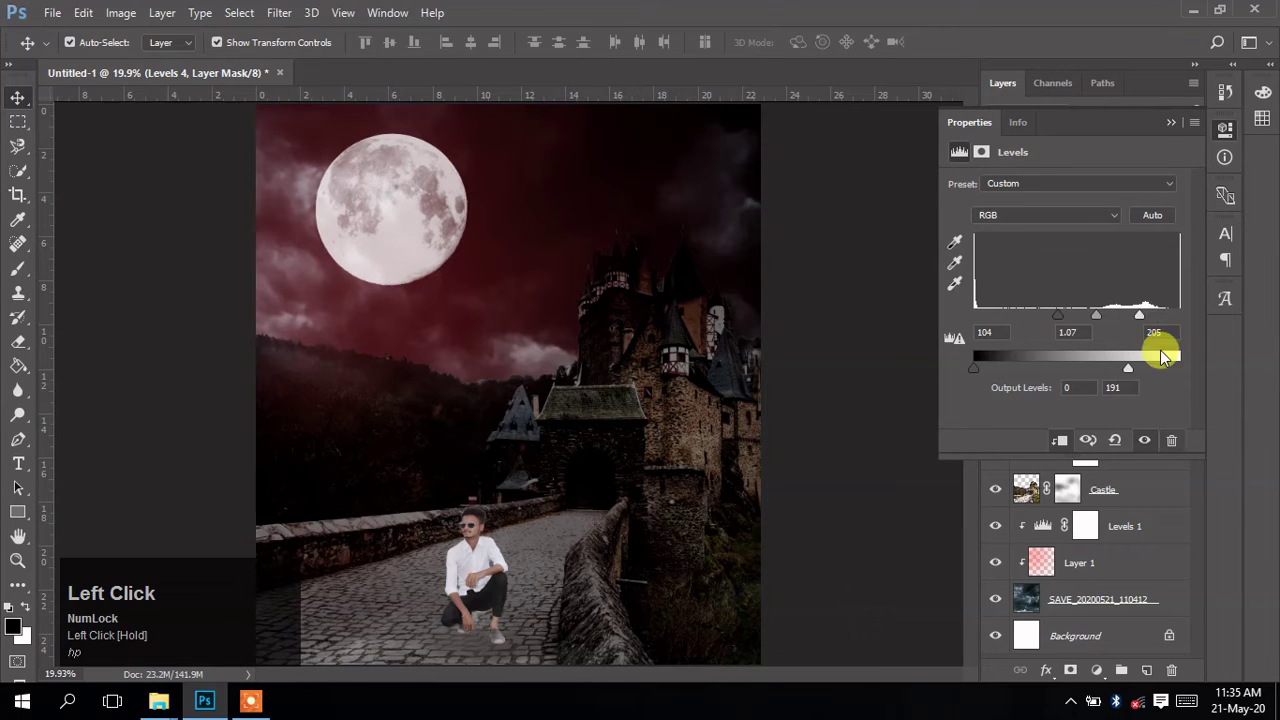
pyautogui.click(1171, 122)
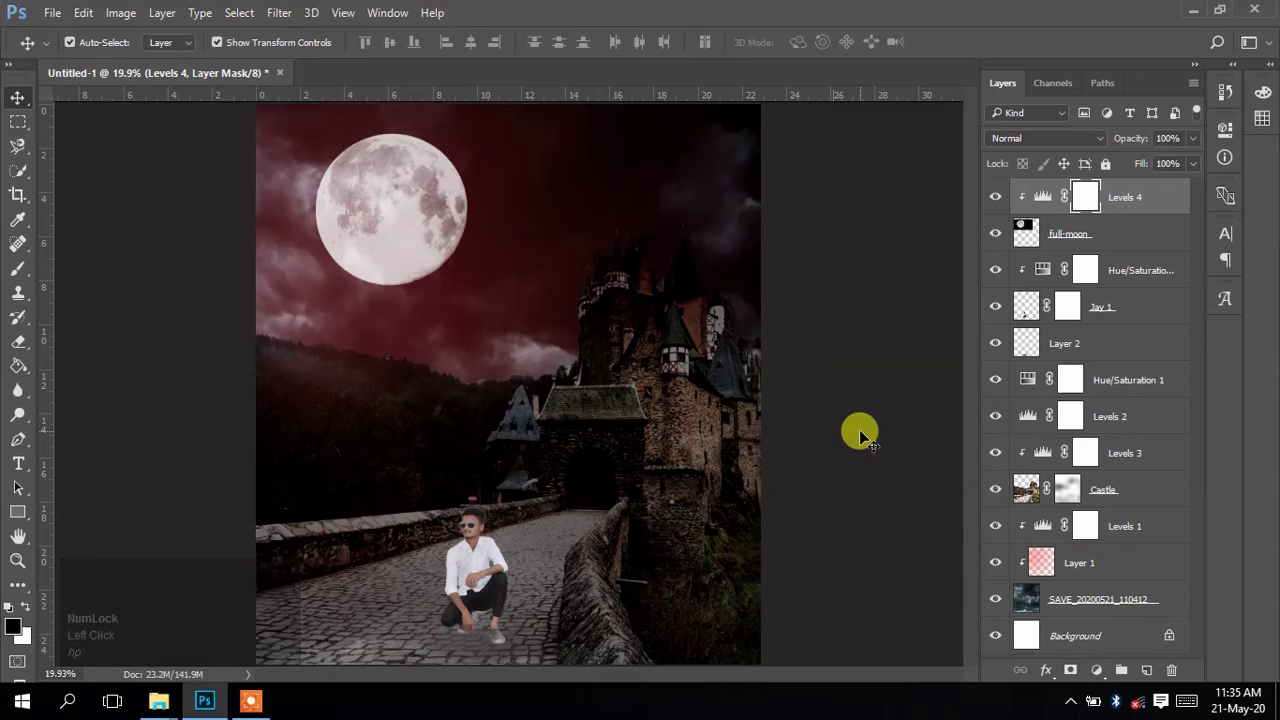
# - Add a new empty layer directly above the Castle layer, clipped to the castle
pyautogui.click(1103, 490)
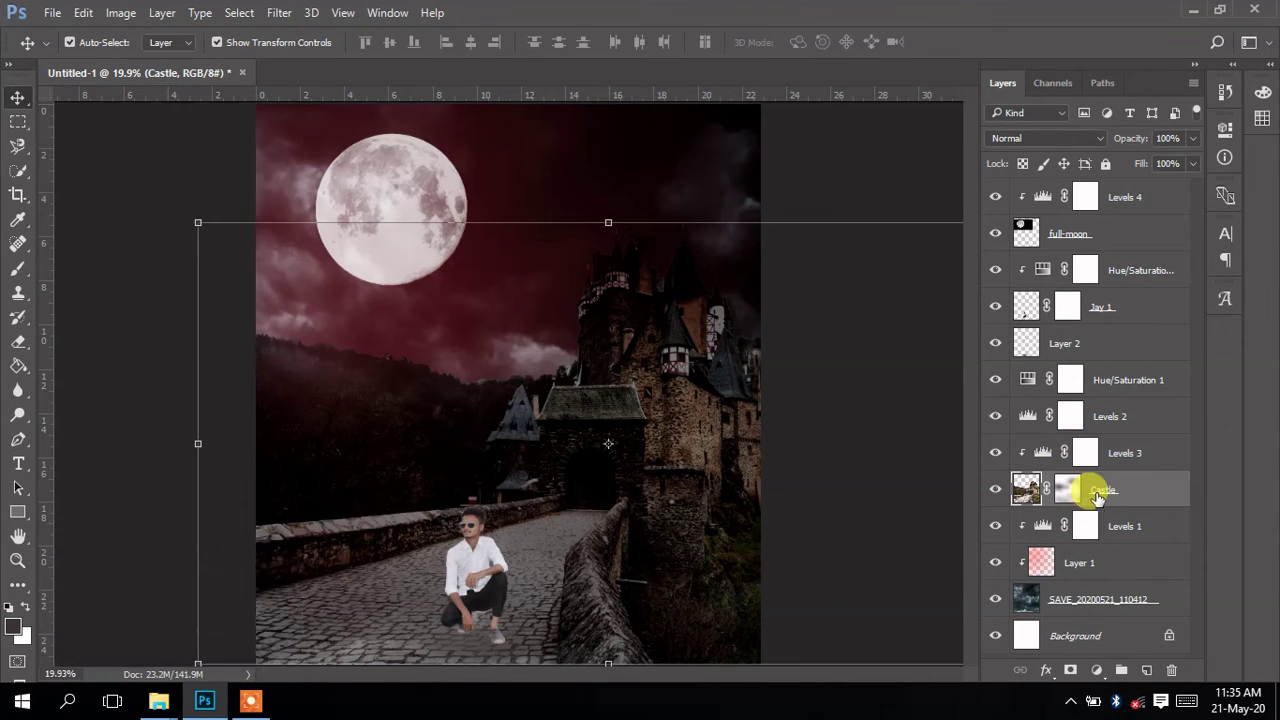
pyautogui.click(1147, 672)
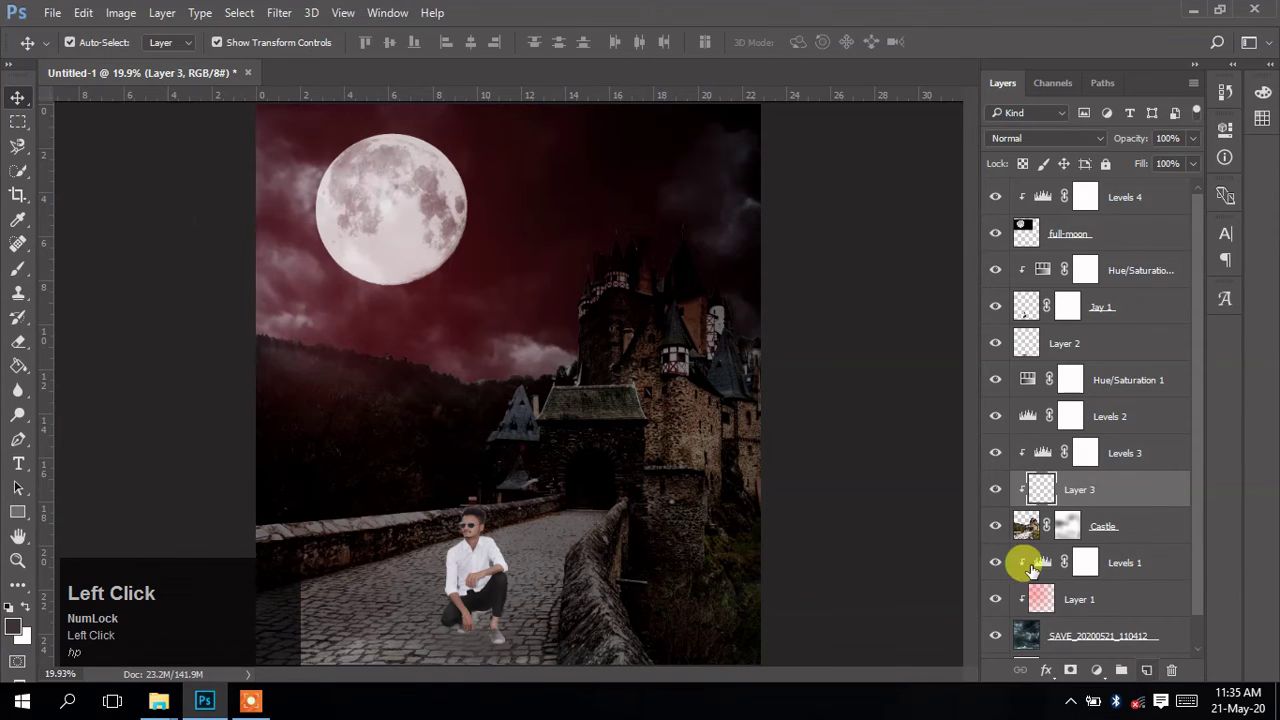
pyautogui.press('space')
pyautogui.click(646, 271)
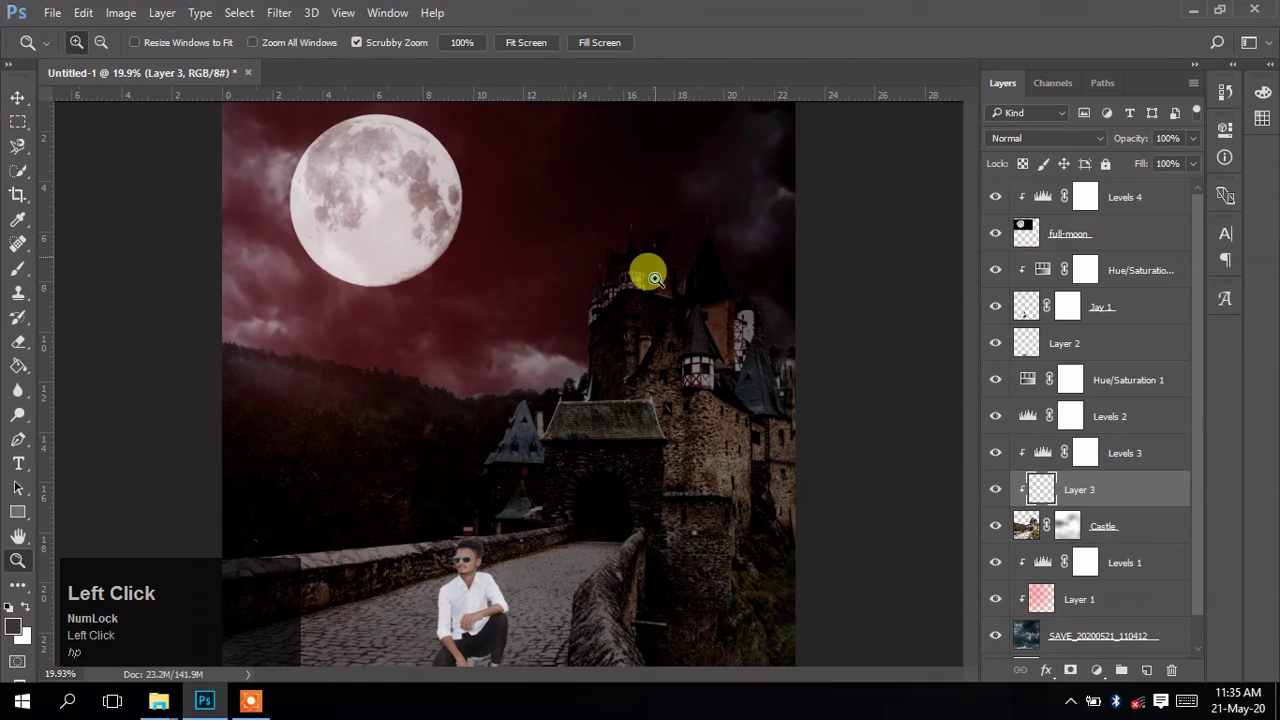
pyautogui.press('z')
pyautogui.click(643, 280)
pyautogui.click(625, 276)
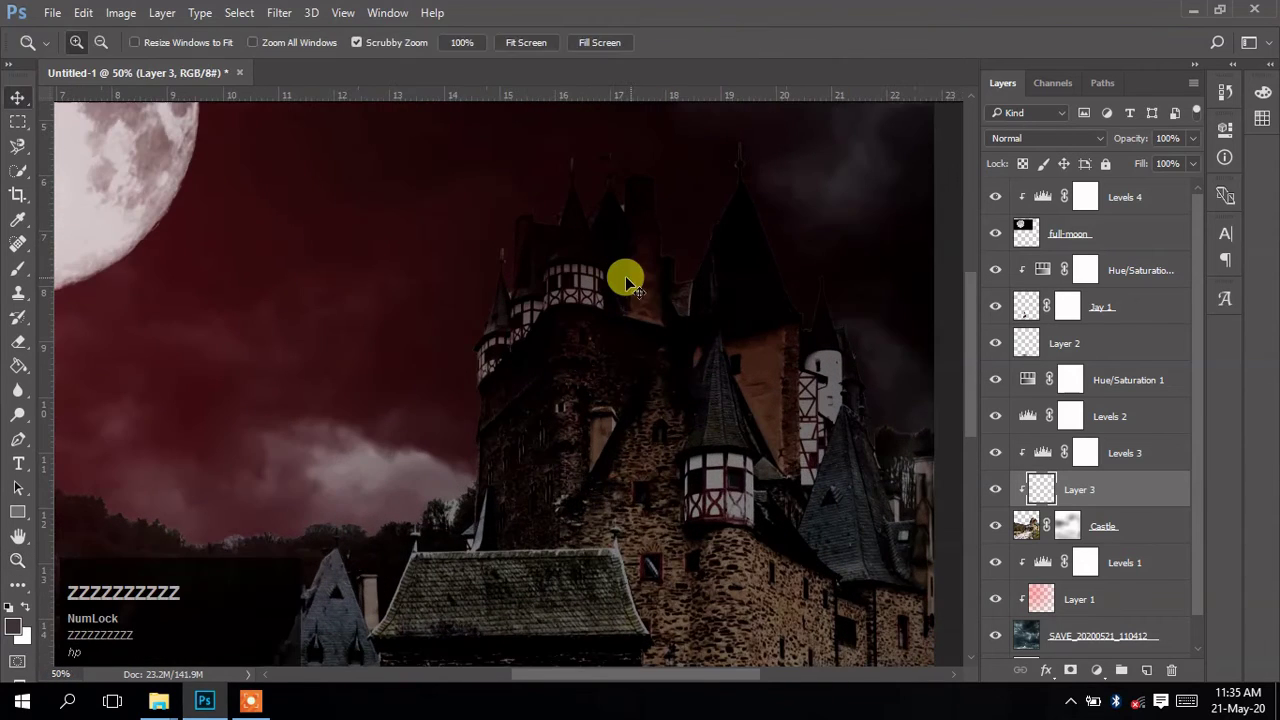
pyautogui.press('space')
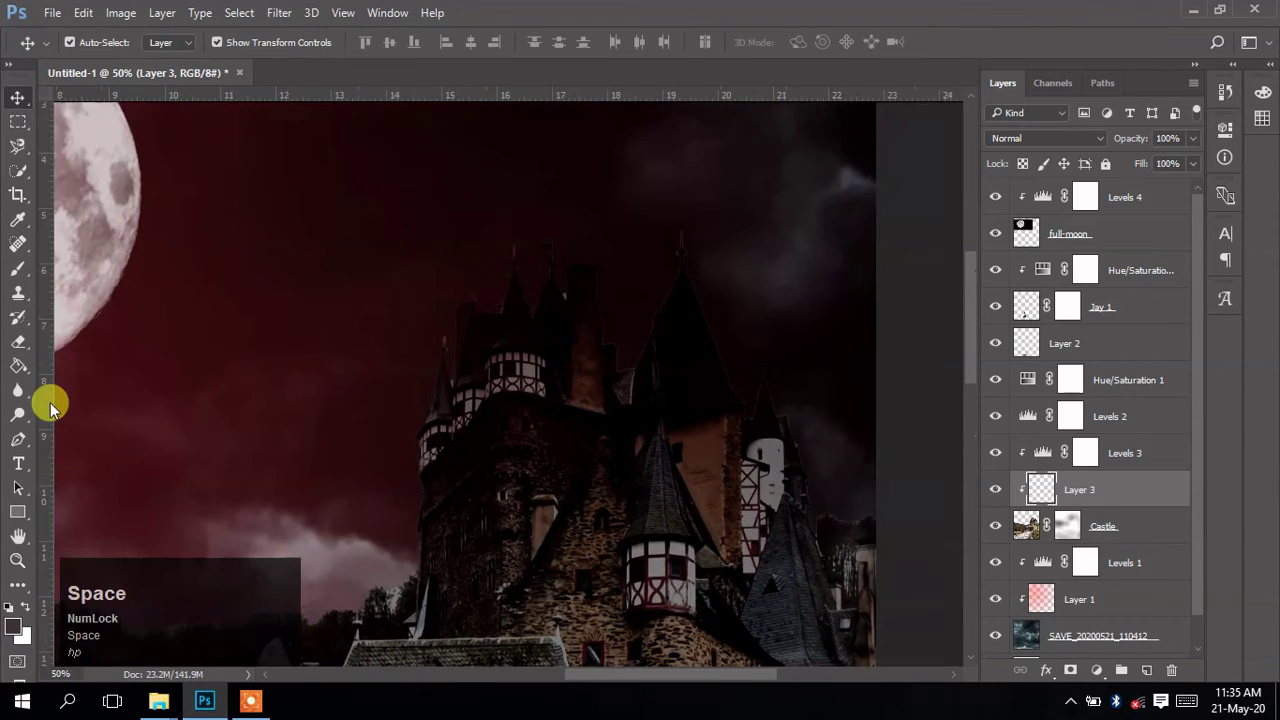
# - Set up the Brush with the bright red foreground colour f13f3f and a size of 125
pyautogui.click(20, 277)
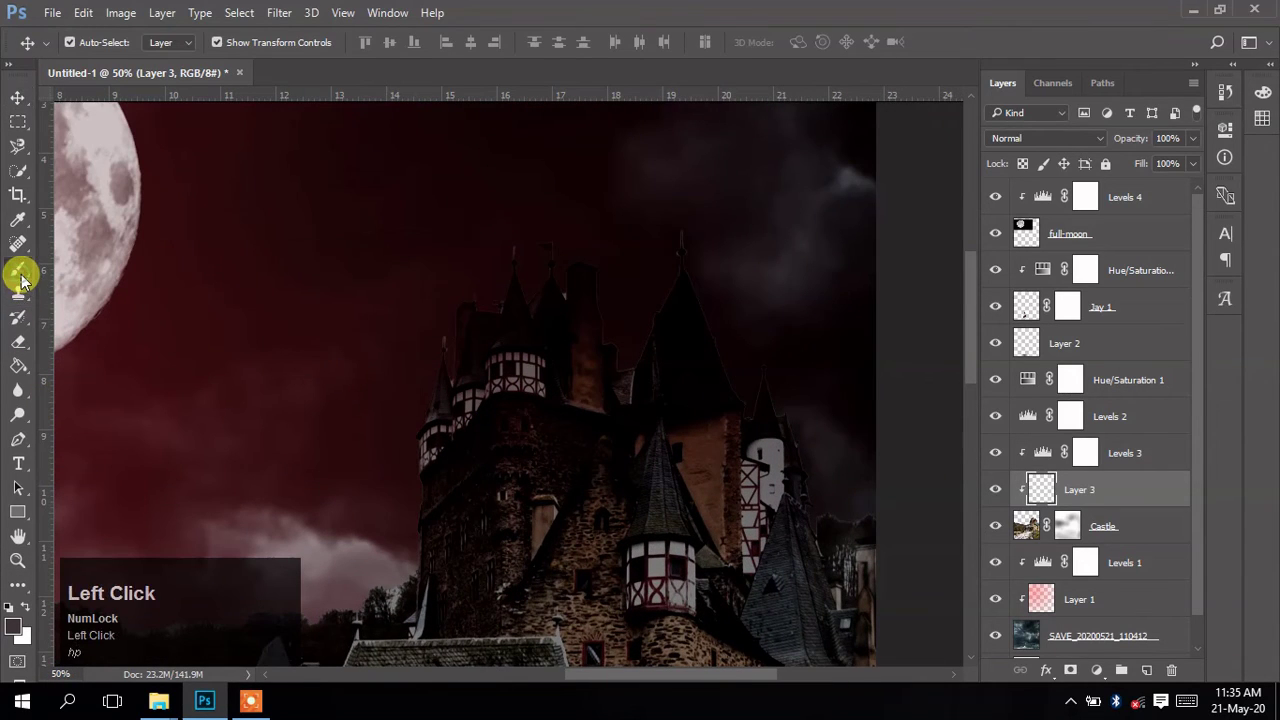
pyautogui.click(14, 630)
pyautogui.click(866, 219)
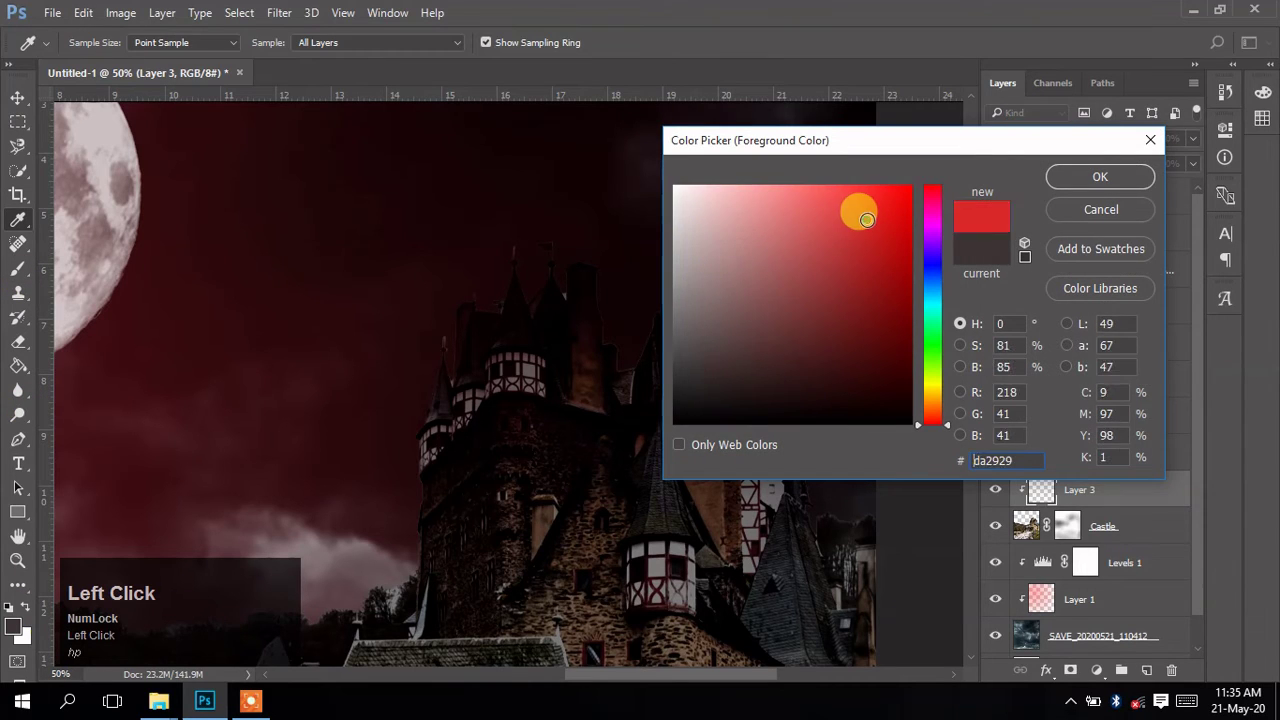
pyautogui.click(849, 198)
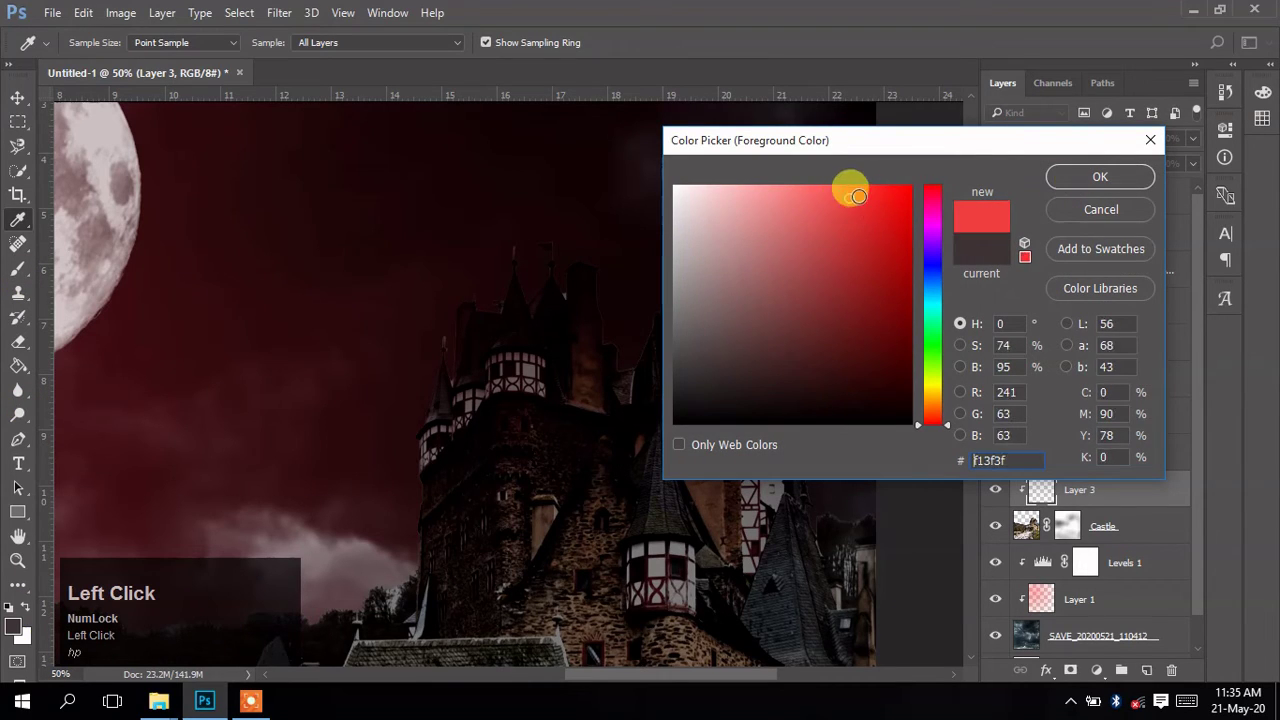
pyautogui.click(1068, 177)
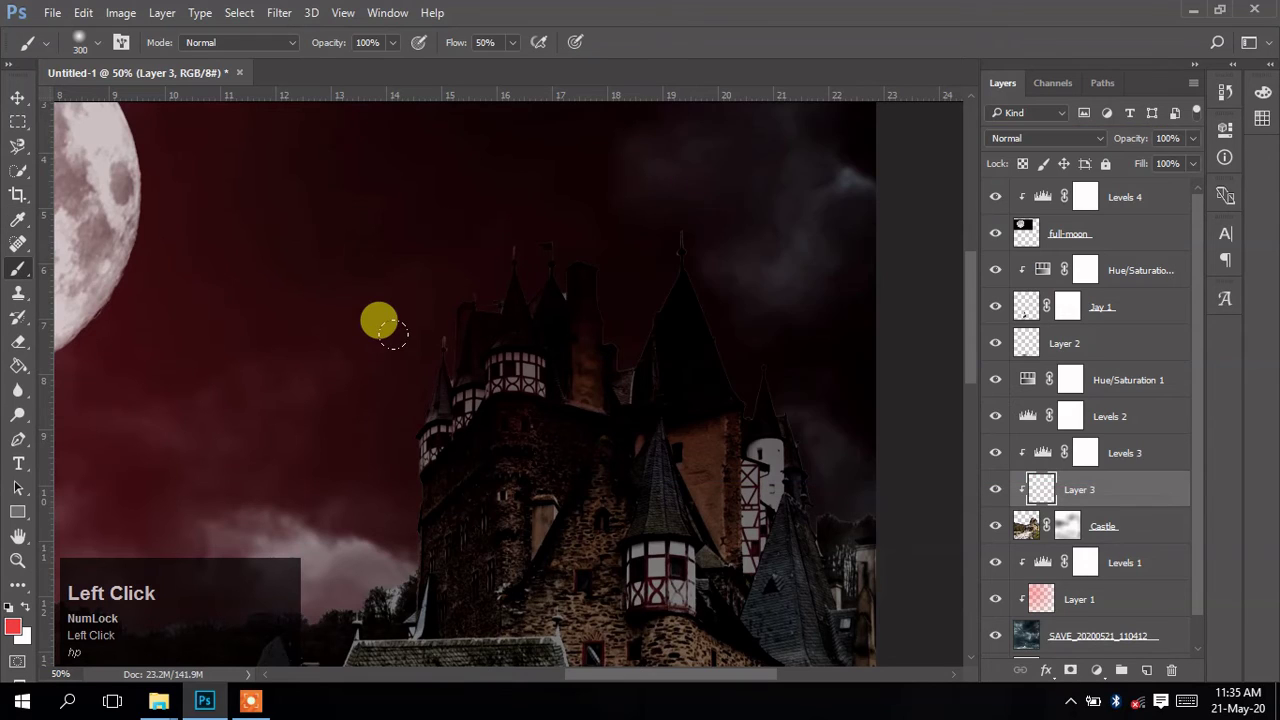
pyautogui.press('[')
pyautogui.press('[')
pyautogui.press('[')
pyautogui.press('[')
pyautogui.press('[')
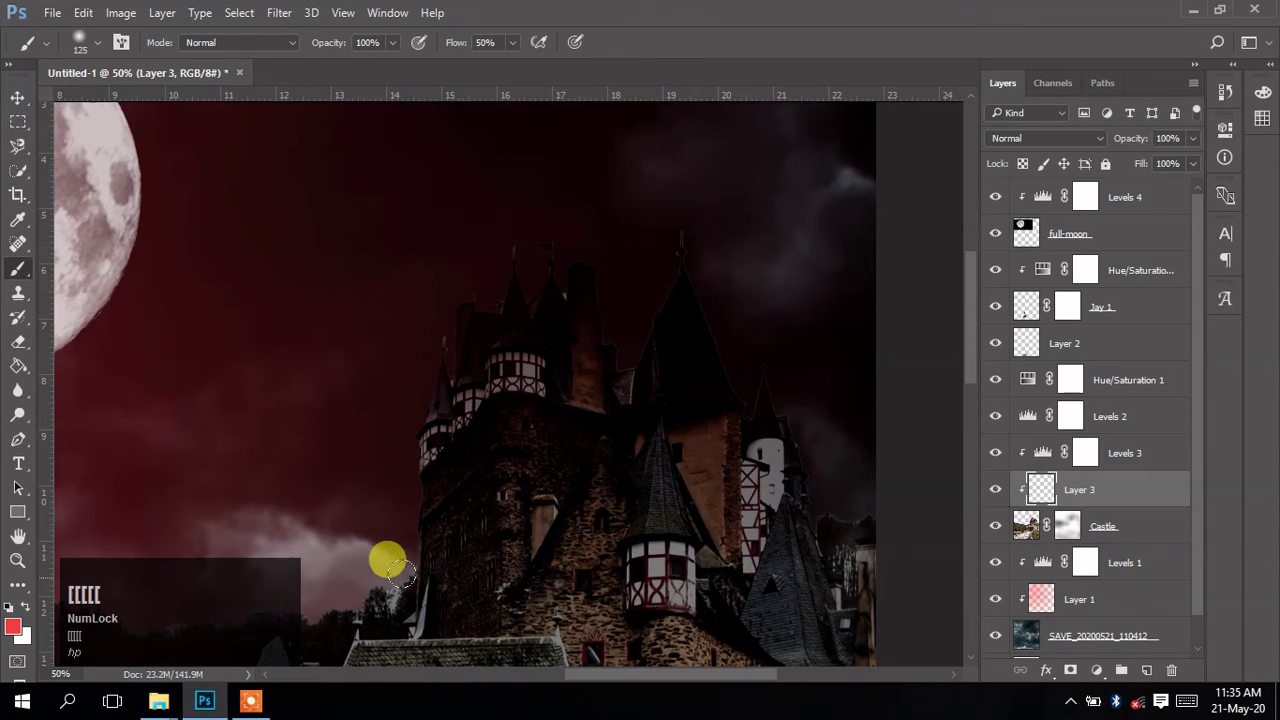
# - Try a soft red stroke up the castle's left wall and undo it
pyautogui.moveTo(400, 585)
pyautogui.mouseDown()
pyautogui.moveTo(423, 433)
pyautogui.moveTo(432, 418)
pyautogui.moveTo(443, 432)
pyautogui.mouseUp()
pyautogui.hotkey('ctrl', 'alt', 'z')
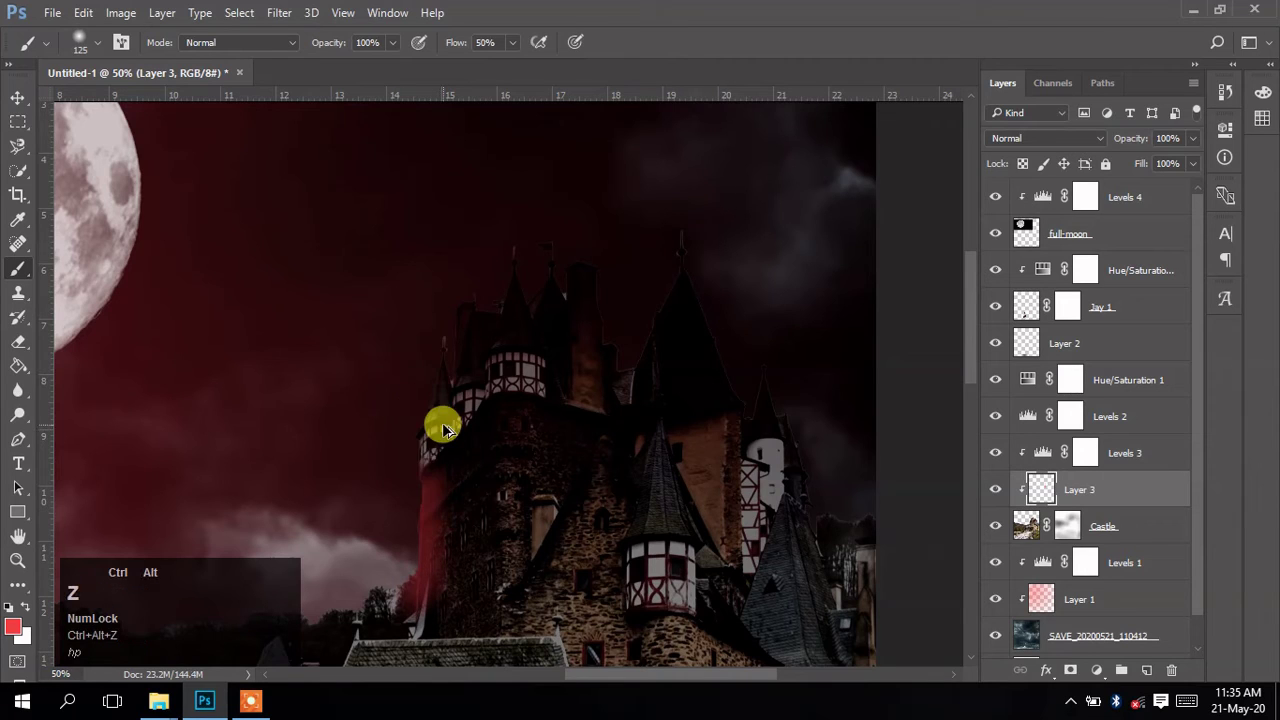
# - Paint red rim light along the castle's left wall and upper-left tower roofs with the soft brush at size 40
pyautogui.hotkey('ctrl', 'alt', 'z')
pyautogui.press('[')
pyautogui.press('[')
pyautogui.press('[')
pyautogui.press('[')
pyautogui.press('[')
pyautogui.press('[')
pyautogui.press('[')
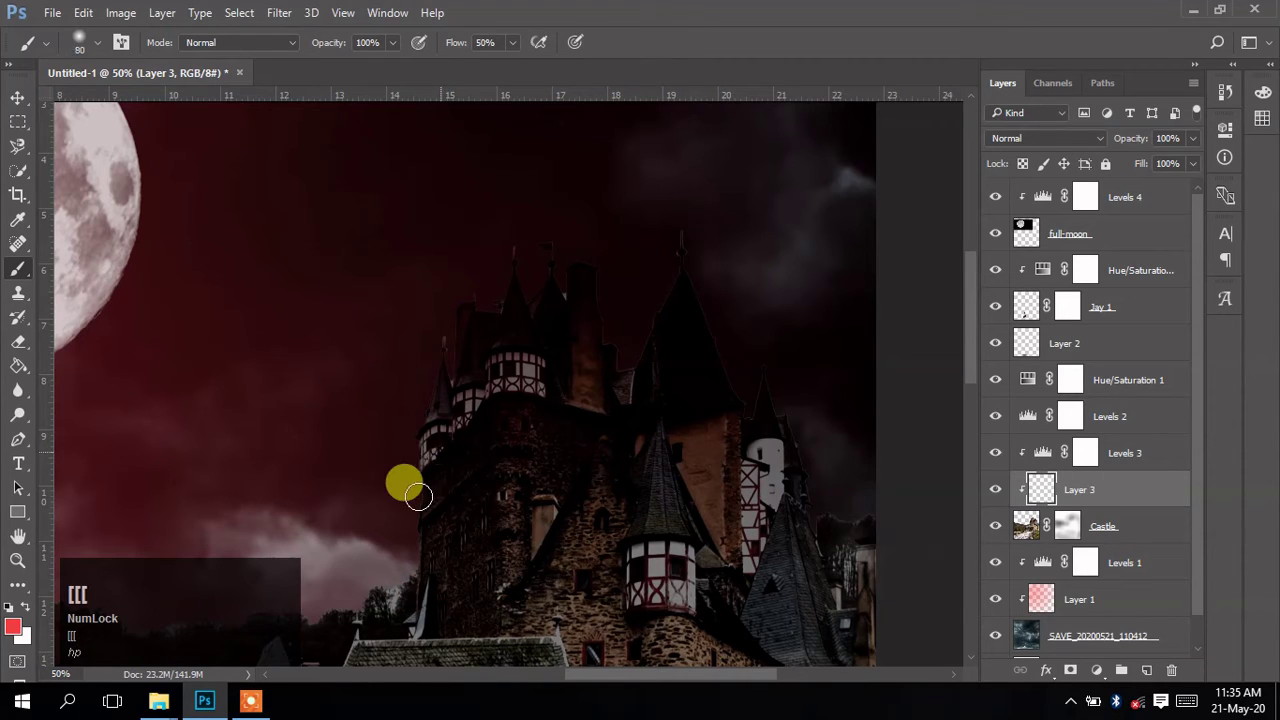
pyautogui.press('[')
pyautogui.moveTo(411, 586)
pyautogui.mouseDown()
pyautogui.moveTo(441, 372)
pyautogui.moveTo(427, 412)
pyautogui.moveTo(470, 302)
pyautogui.moveTo(467, 372)
pyautogui.moveTo(465, 341)
pyautogui.moveTo(523, 306)
pyautogui.moveTo(473, 355)
pyautogui.moveTo(525, 297)
pyautogui.moveTo(509, 298)
pyautogui.moveTo(571, 311)
pyautogui.moveTo(528, 314)
pyautogui.moveTo(547, 299)
pyautogui.moveTo(557, 311)
pyautogui.moveTo(559, 257)
pyautogui.moveTo(553, 291)
pyautogui.moveTo(583, 270)
pyautogui.moveTo(574, 309)
pyautogui.moveTo(450, 380)
pyautogui.moveTo(426, 446)
pyautogui.mouseUp()
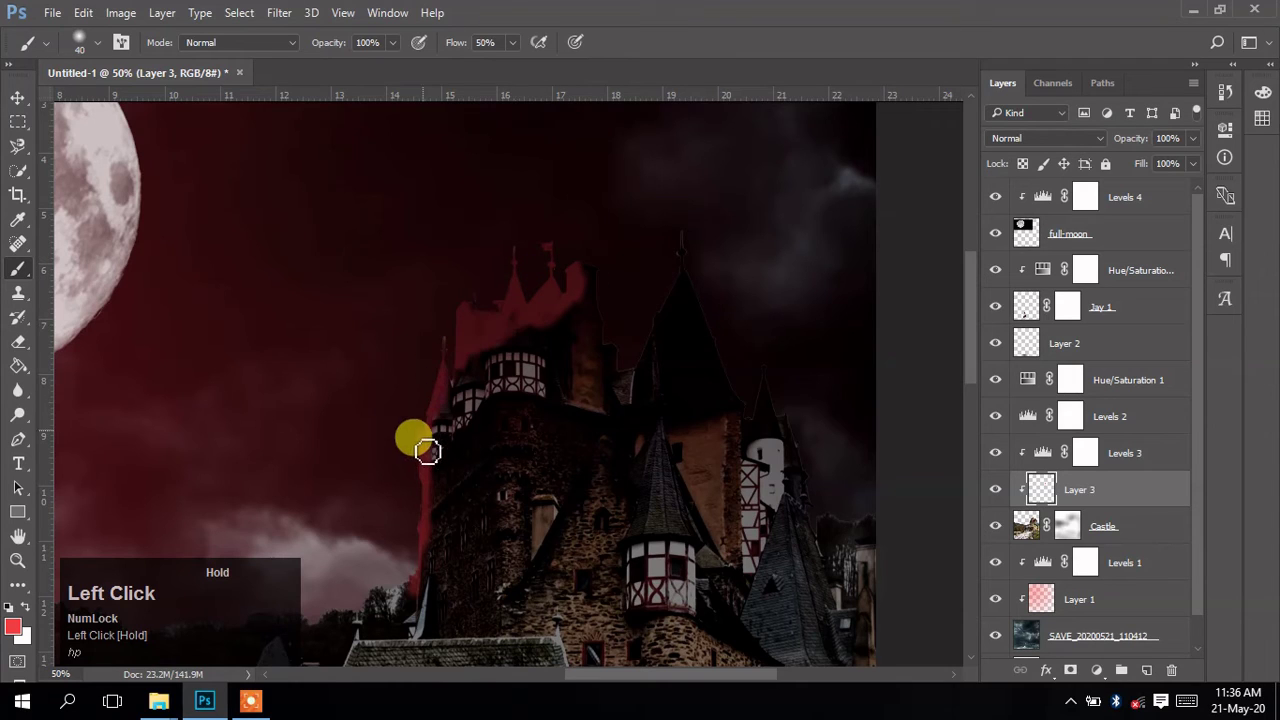
# - Set the castle's red rim-light layer to Overlay blending at 36% opacity
pyautogui.click(14, 97)
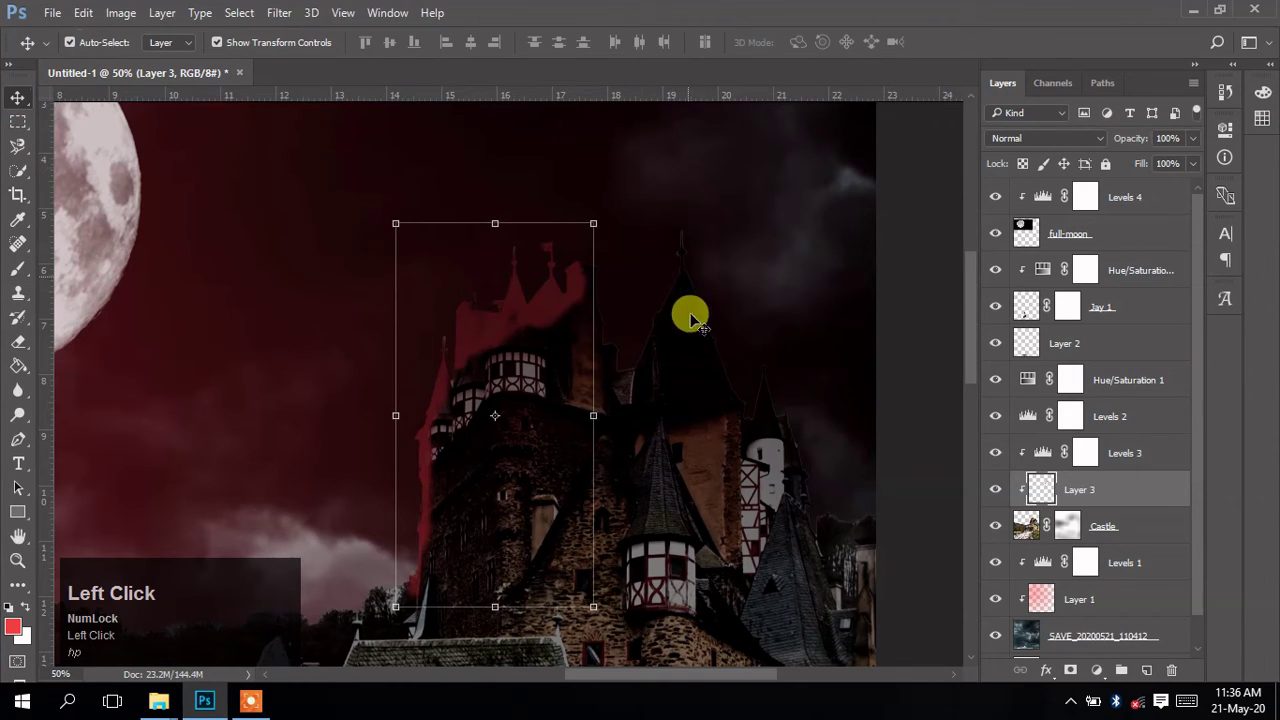
pyautogui.click(1193, 138)
pyautogui.moveTo(1194, 159); pyautogui.dragTo(1136, 163)
pyautogui.click(1090, 138)
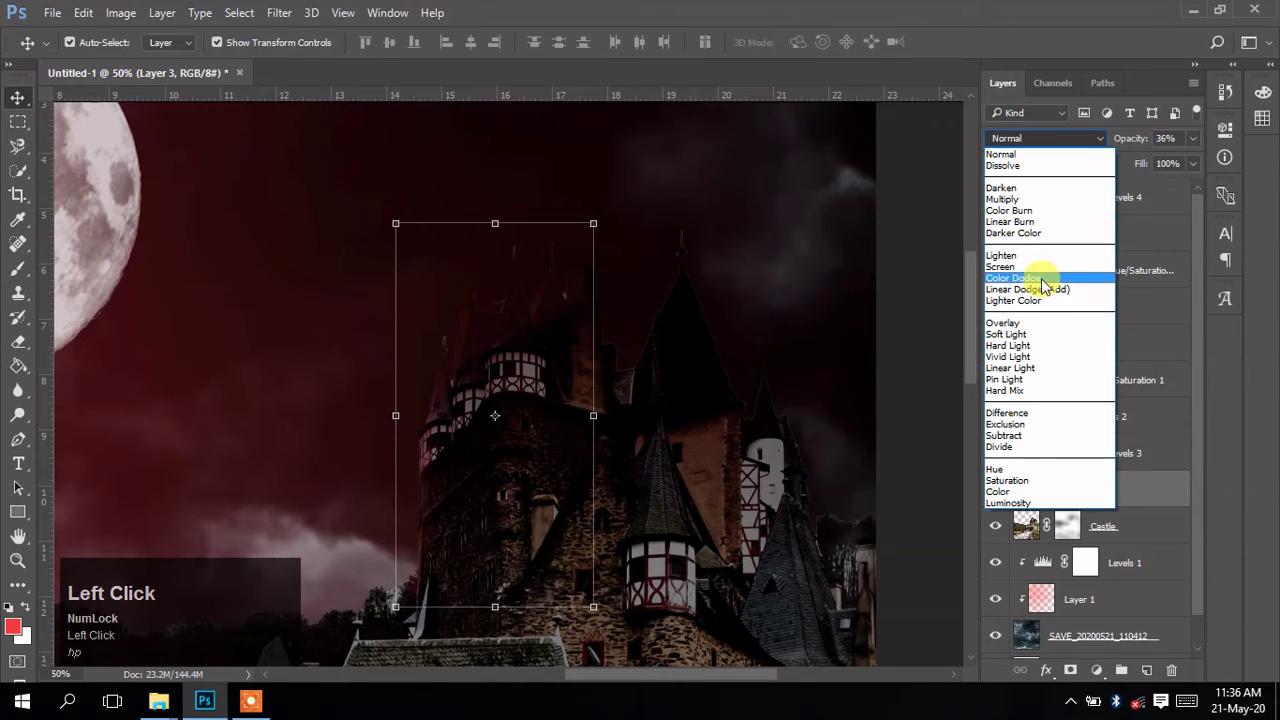
pyautogui.click(1031, 323)
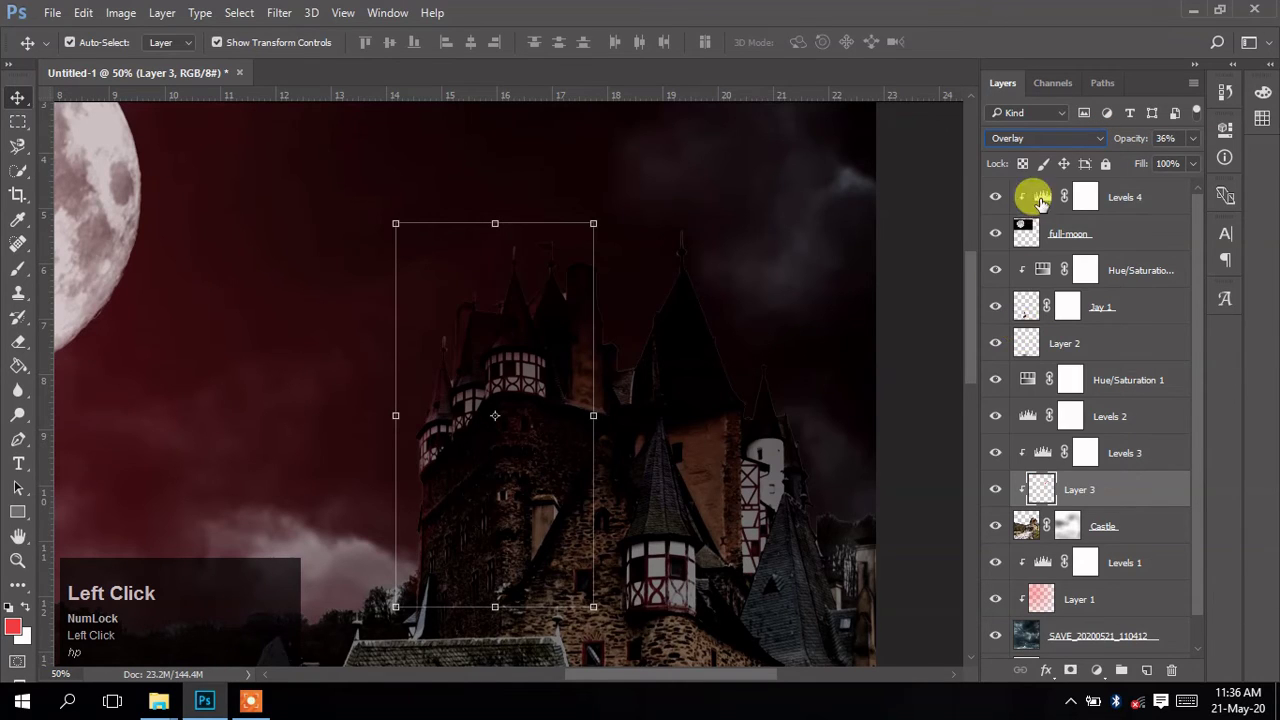
pyautogui.click(891, 257)
pyautogui.scroll(-5, 665, 440)
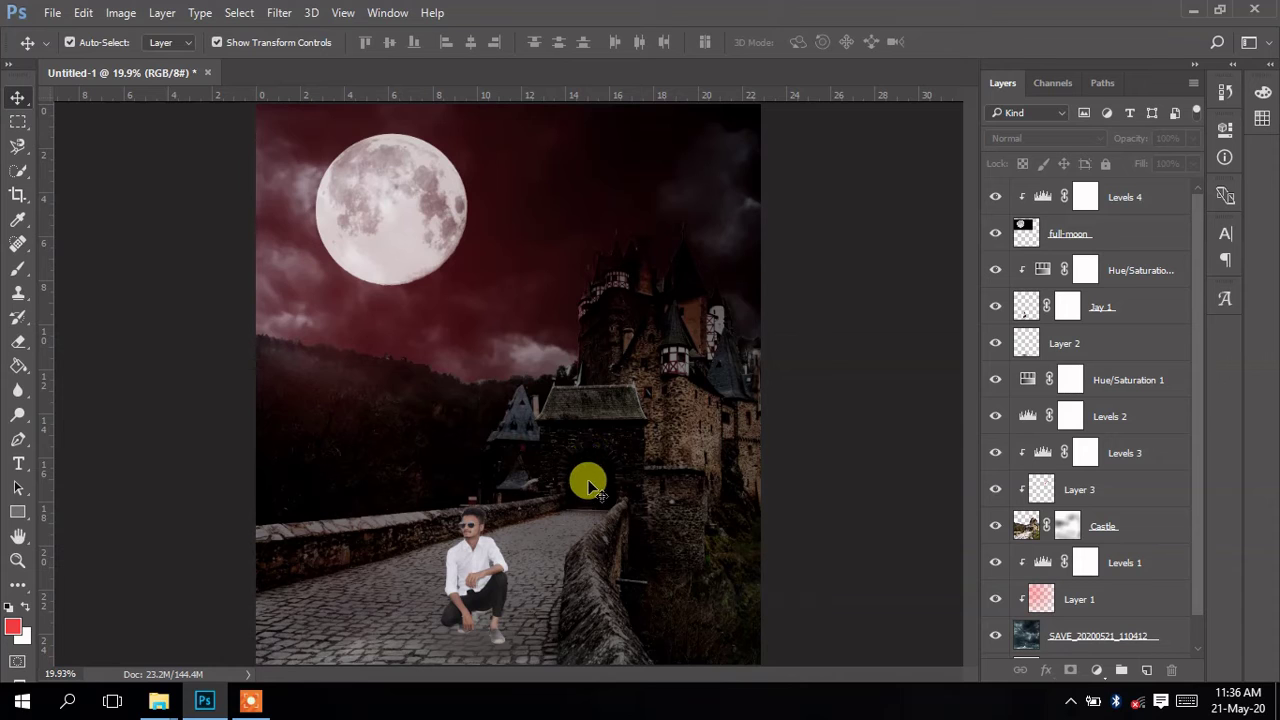
# - Place the dragon PNG from the Order Photos folder into the Photoshop composite at its default placement size
pyautogui.moveTo(152, 703)
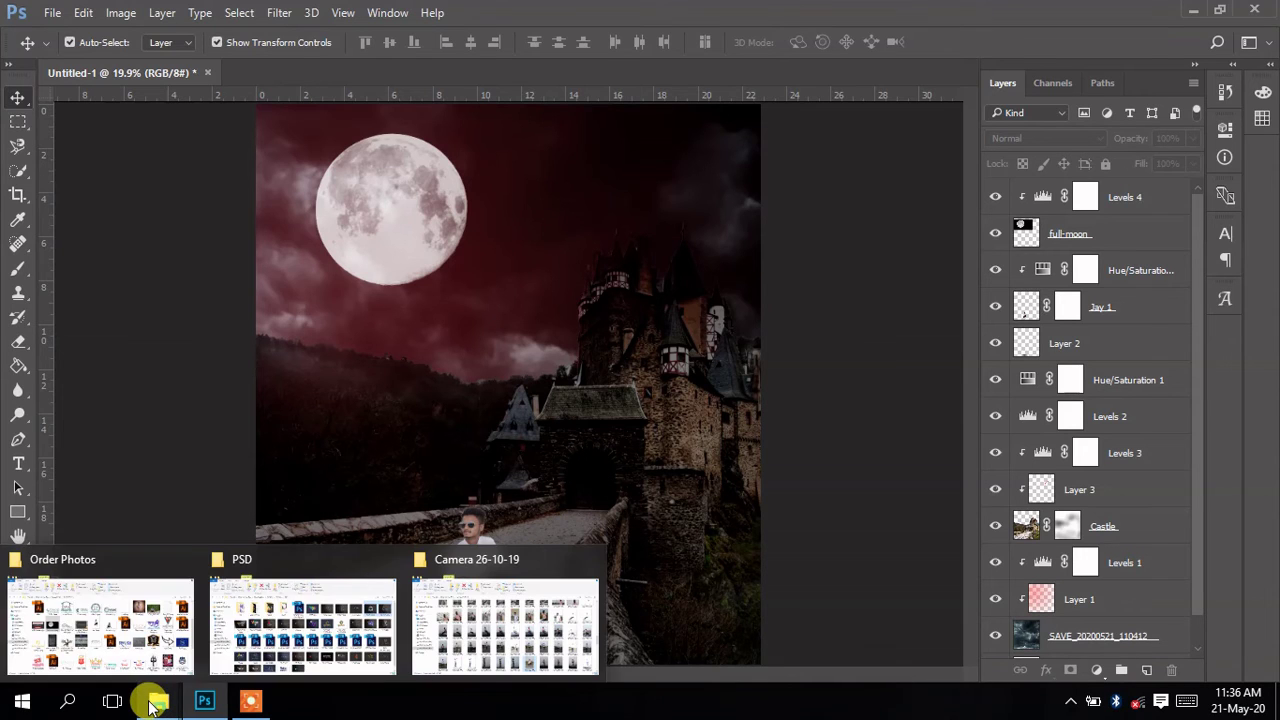
pyautogui.click(132, 631)
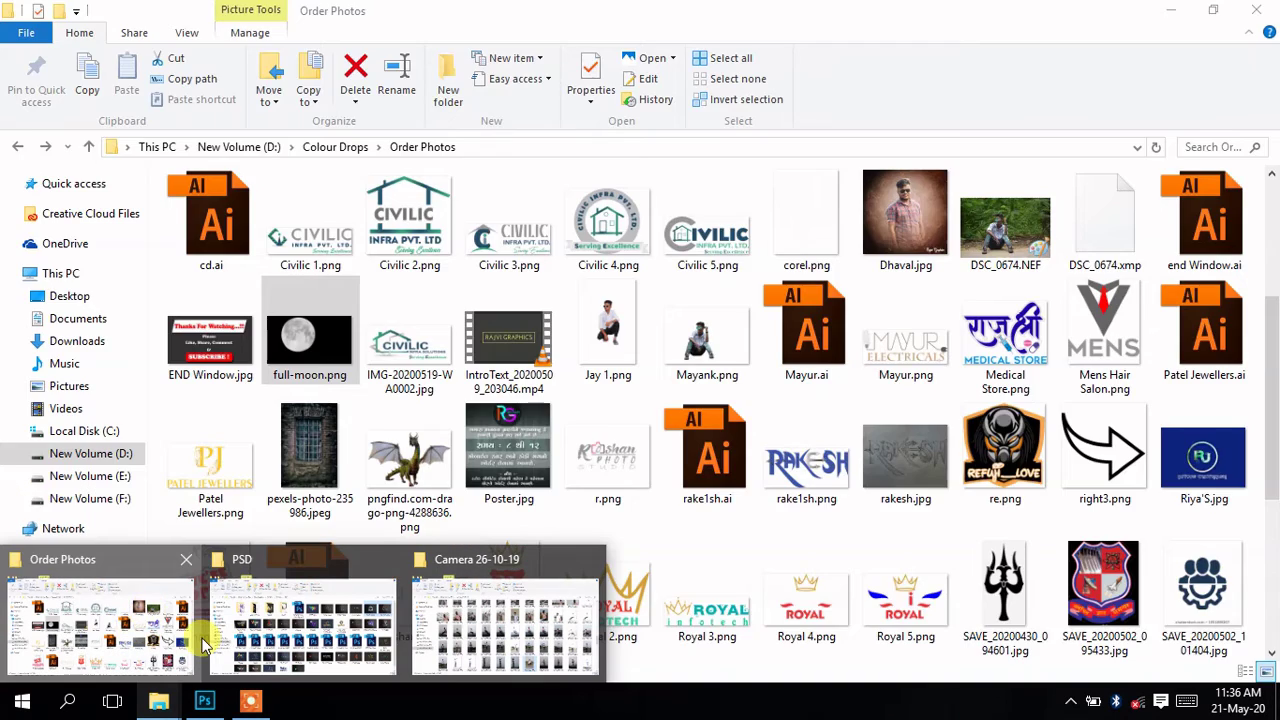
pyautogui.click(135, 625)
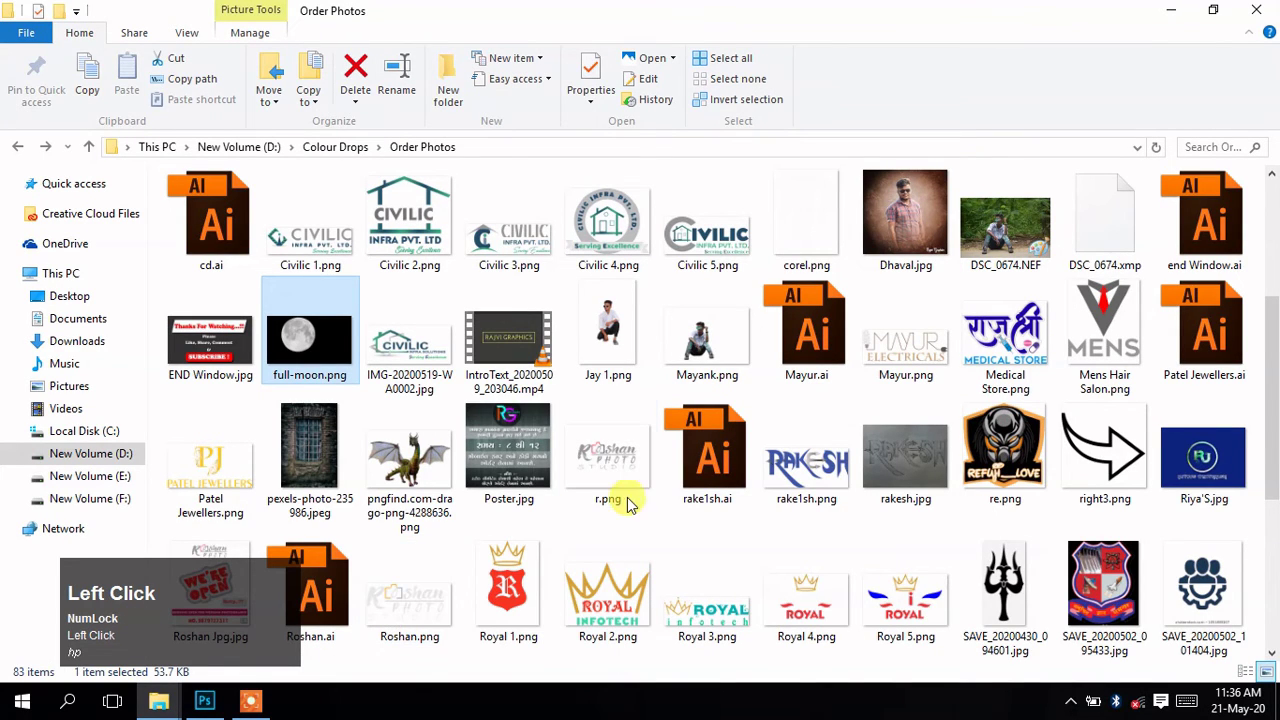
pyautogui.click(420, 480)
pyautogui.moveTo(415, 465); pyautogui.dragTo(478, 421)
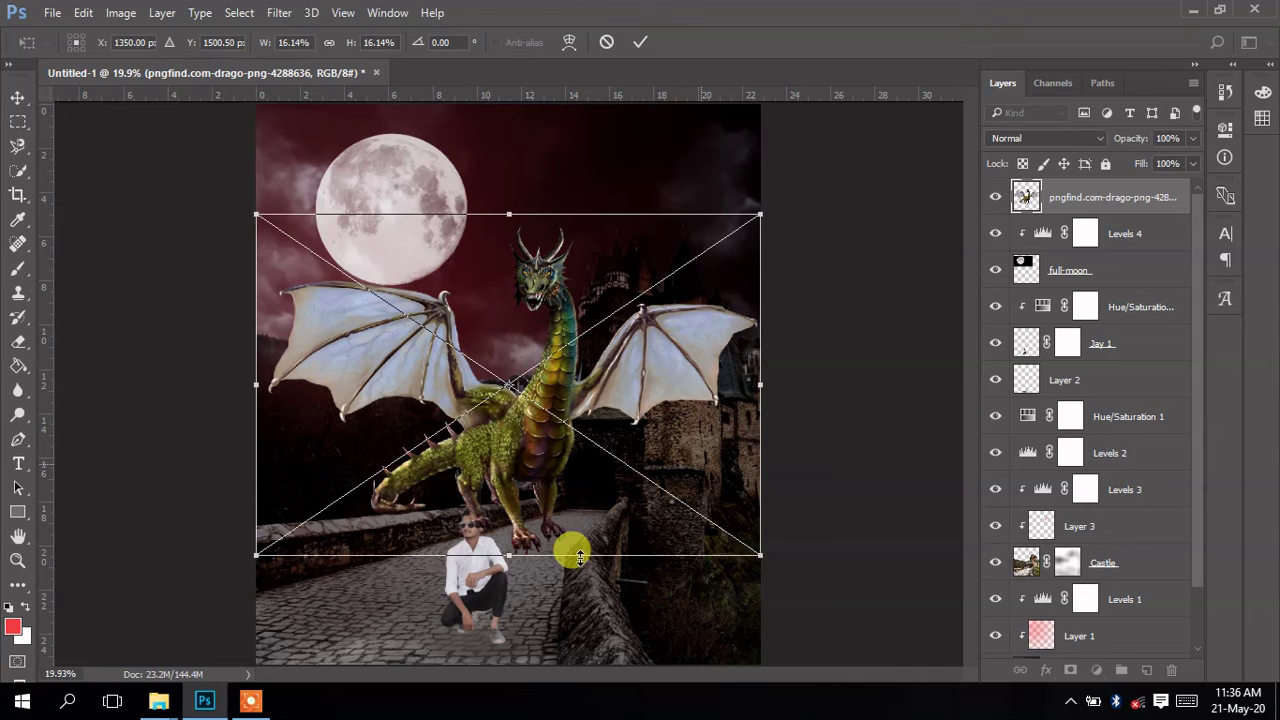
pyautogui.click(645, 40)
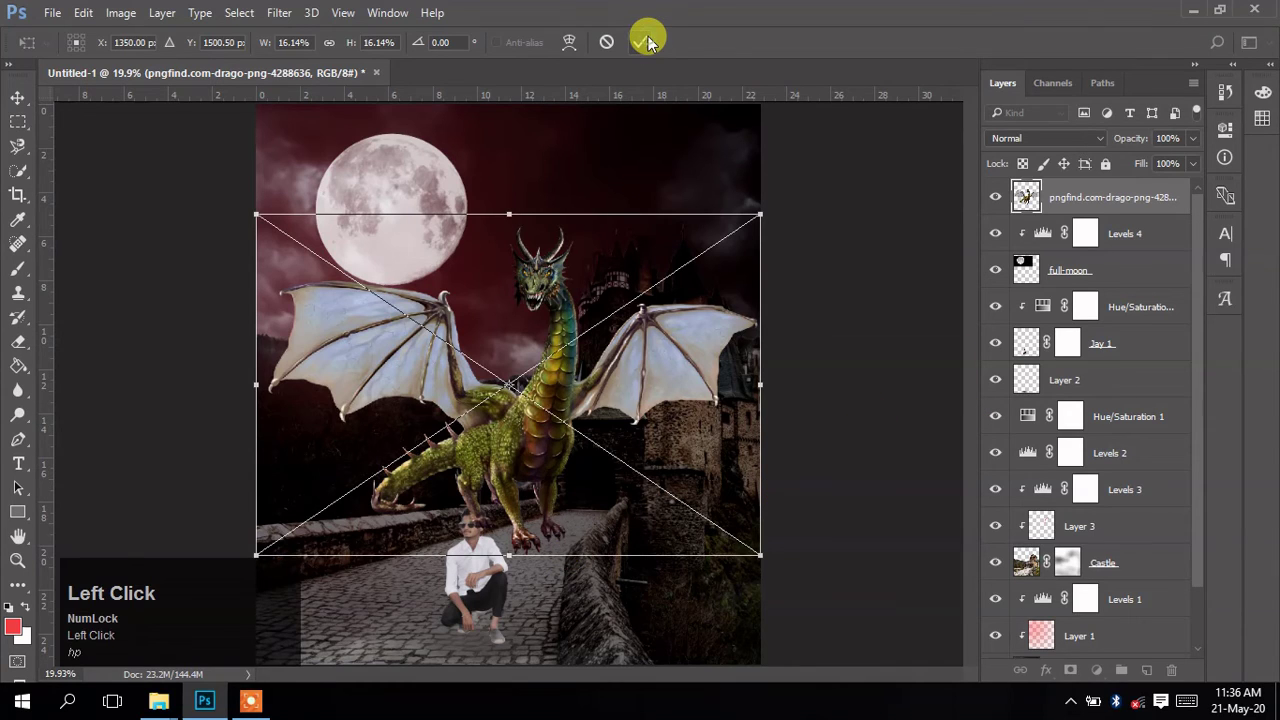
pyautogui.click(730, 358)
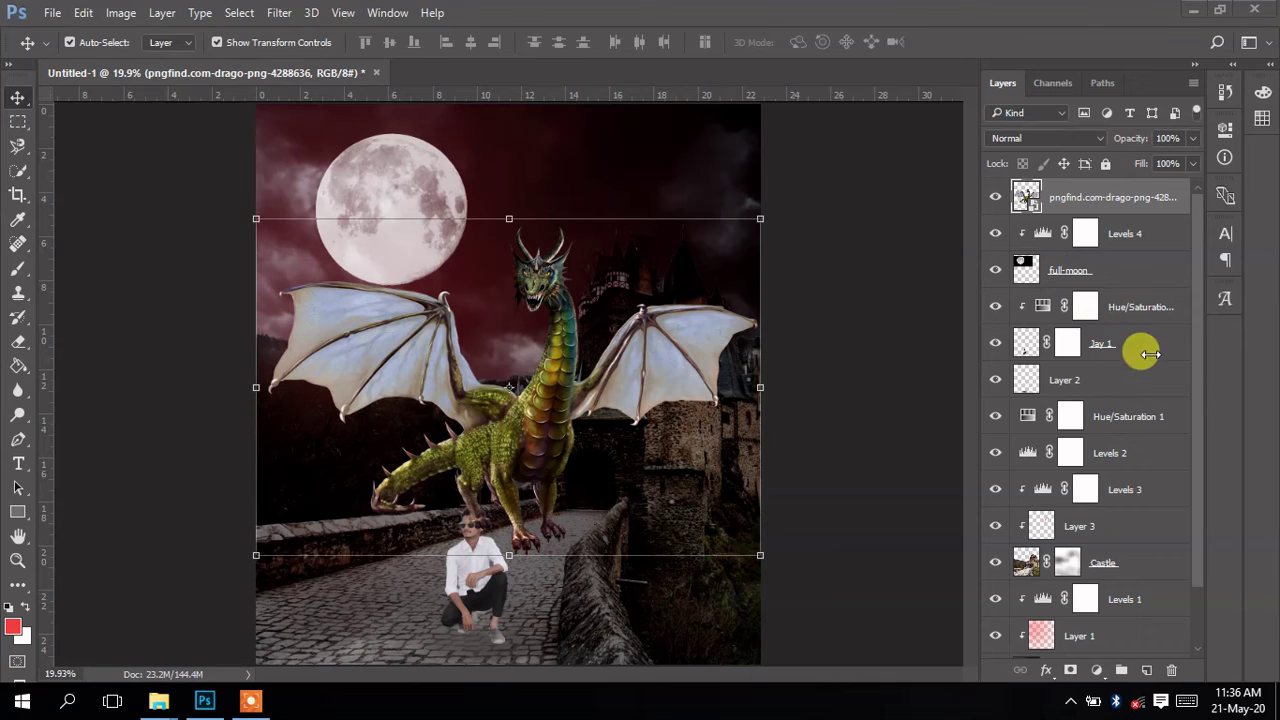
pyautogui.click(835, 282)
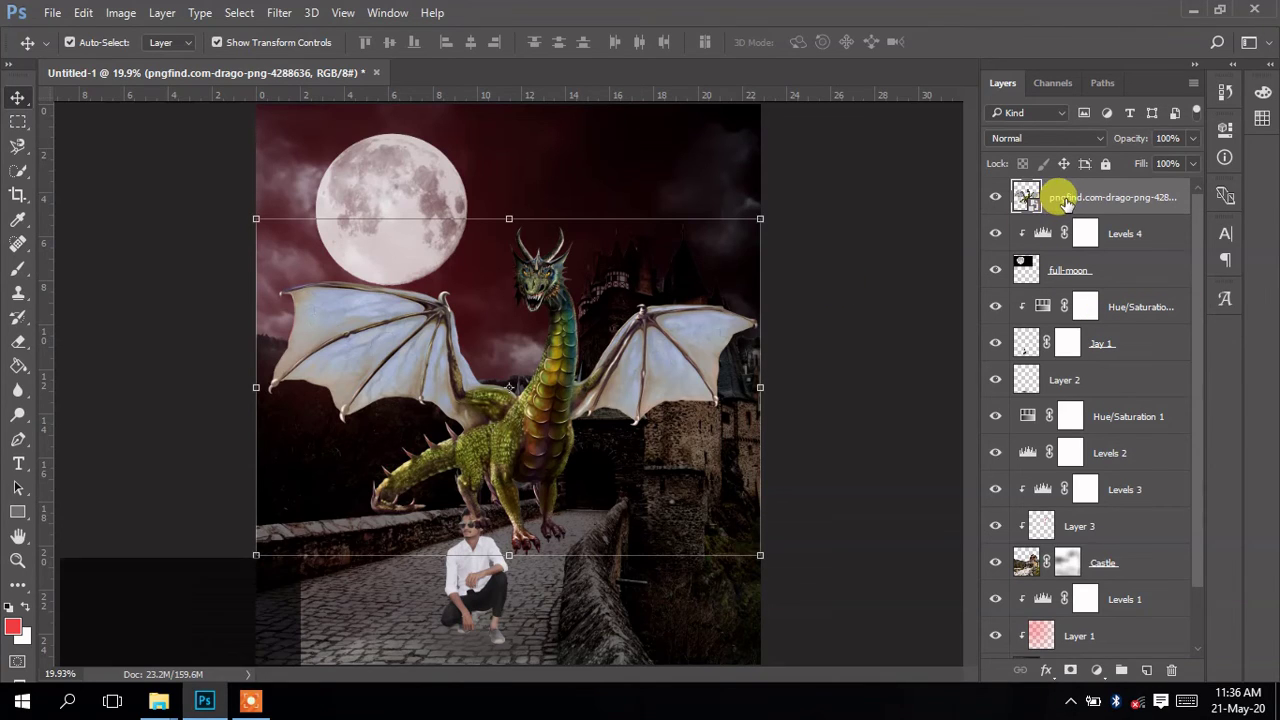
# - Move the dragon layer directly below Layer 2, then scale it down and position it on the bridge behind the crouching man
pyautogui.moveTo(1062, 203); pyautogui.dragTo(1060, 385)
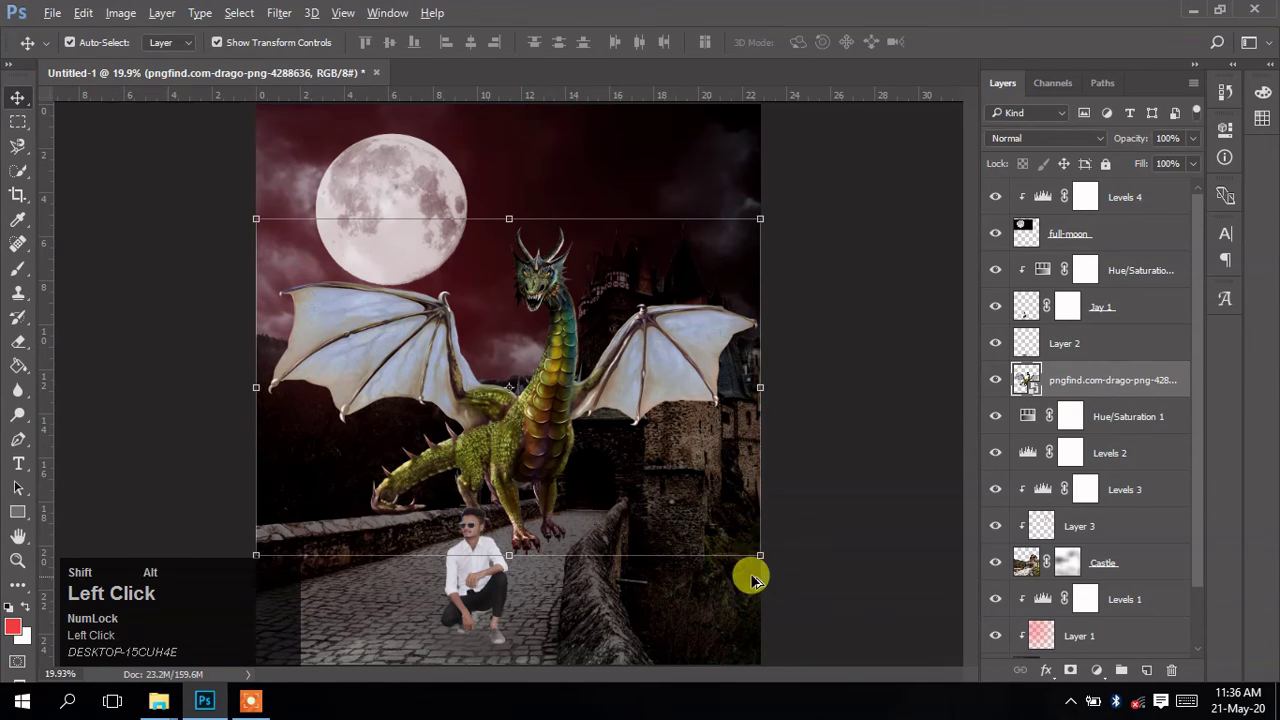
pyautogui.moveTo(758, 554); pyautogui.dragTo(678, 513)
pyautogui.moveTo(514, 447); pyautogui.dragTo(530, 513)
pyautogui.click(643, 45)
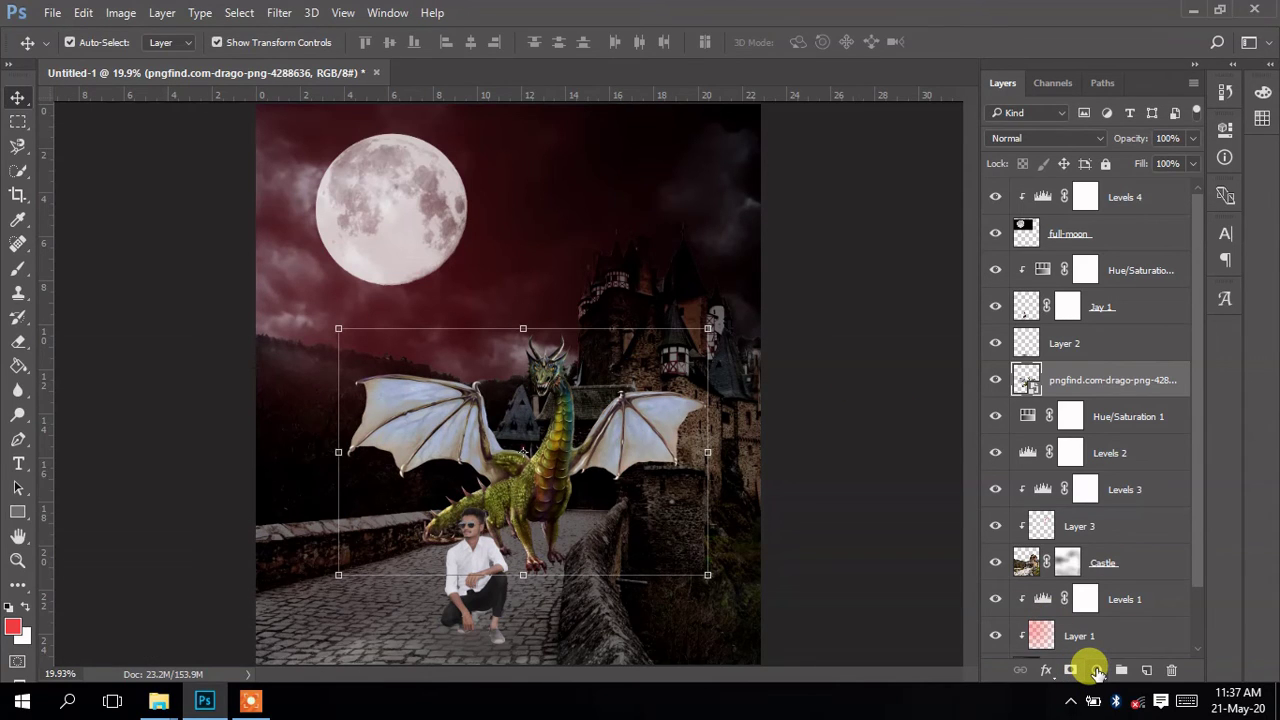
# - Add a Hue/Saturation adjustment clipped to the dragon with saturation -57 and lightness about -29
pyautogui.click(1097, 670)
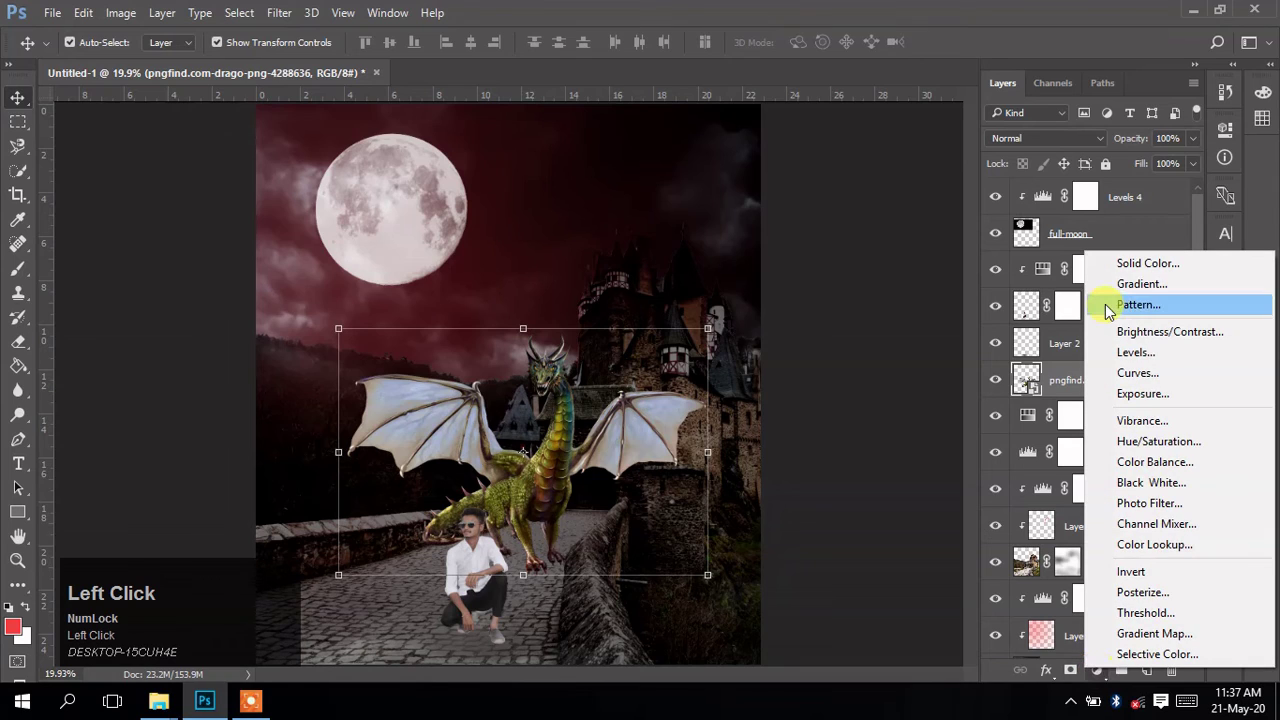
pyautogui.click(1143, 441)
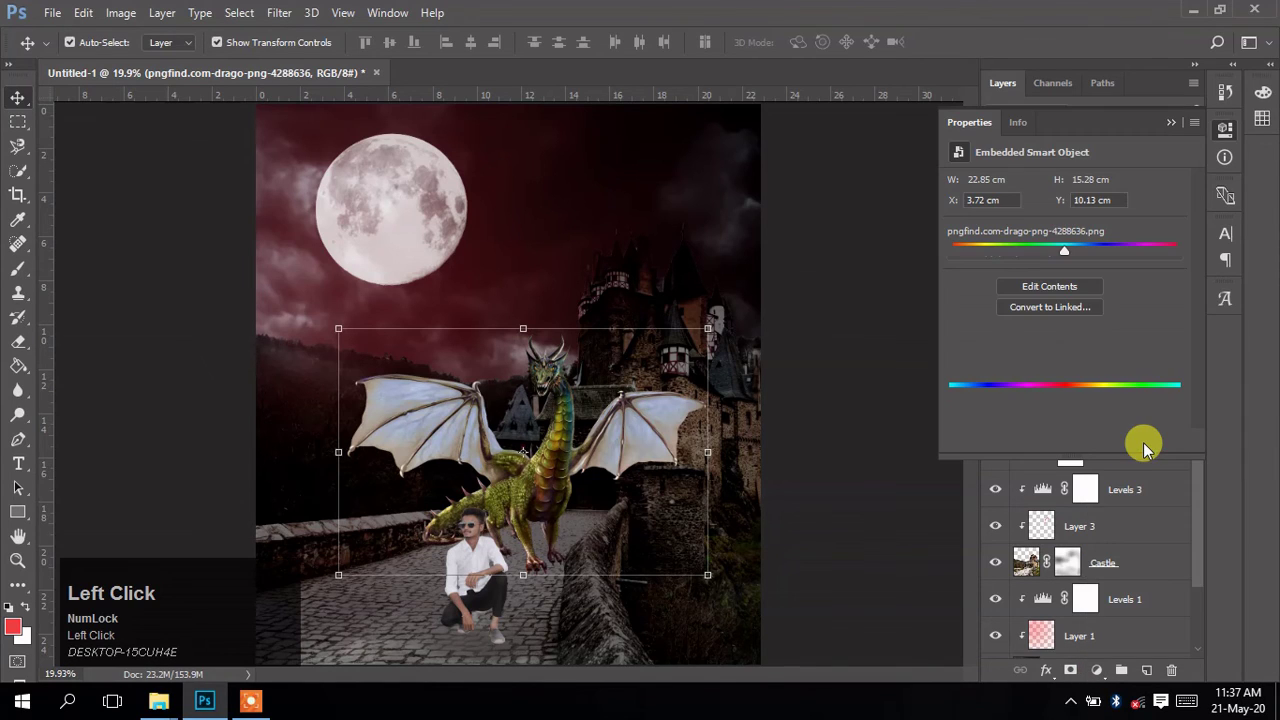
pyautogui.click(1058, 442)
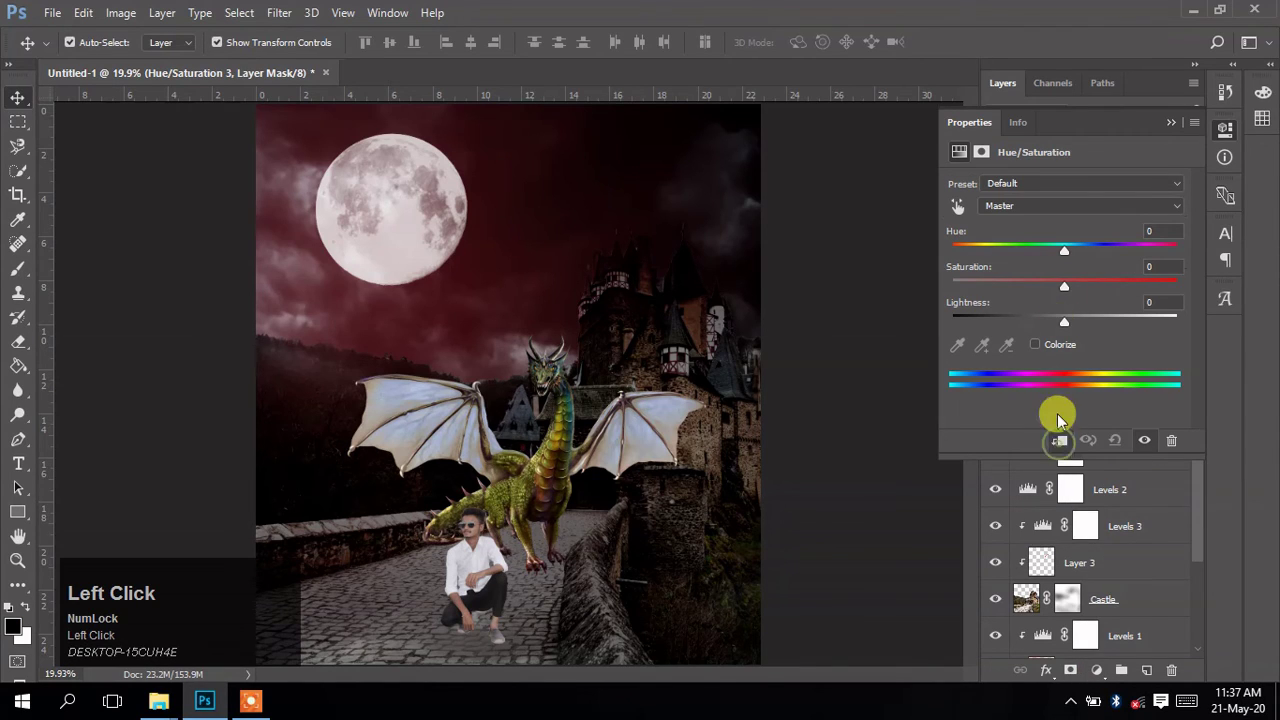
pyautogui.moveTo(1062, 324); pyautogui.dragTo(1017, 326)
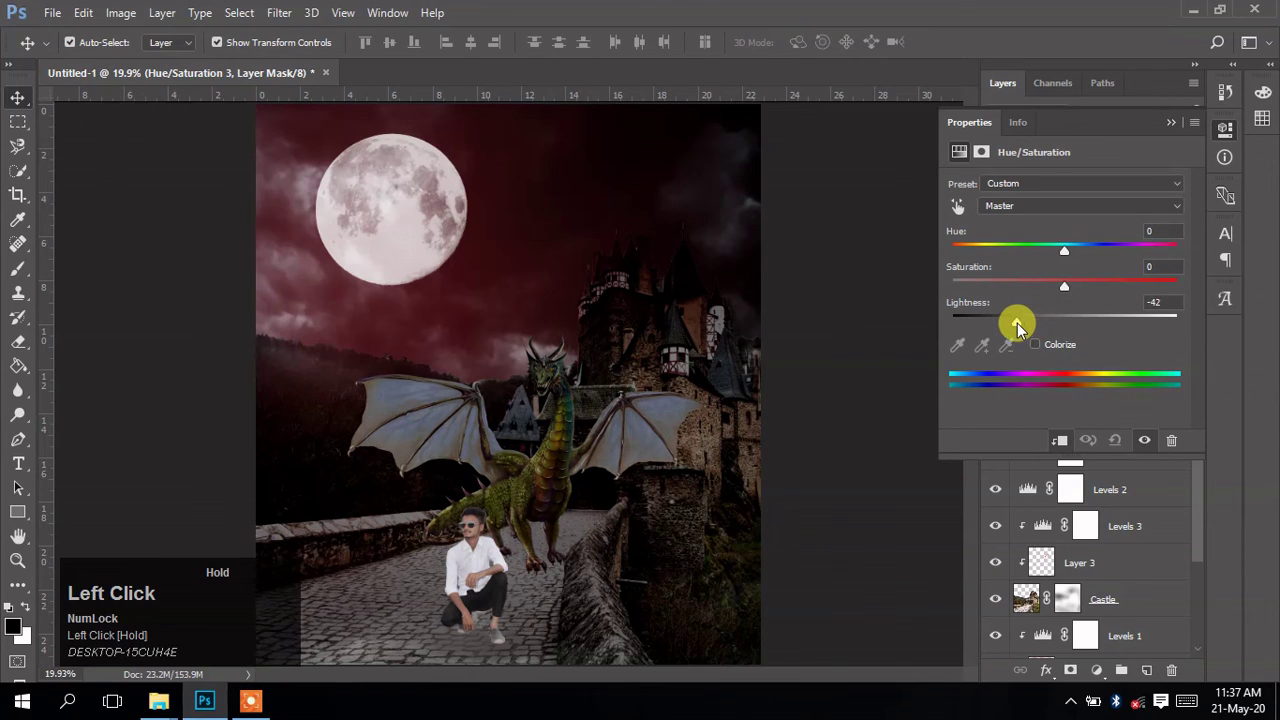
pyautogui.click(1064, 288)
pyautogui.moveTo(1064, 288); pyautogui.dragTo(1034, 330)
pyautogui.click(1017, 324)
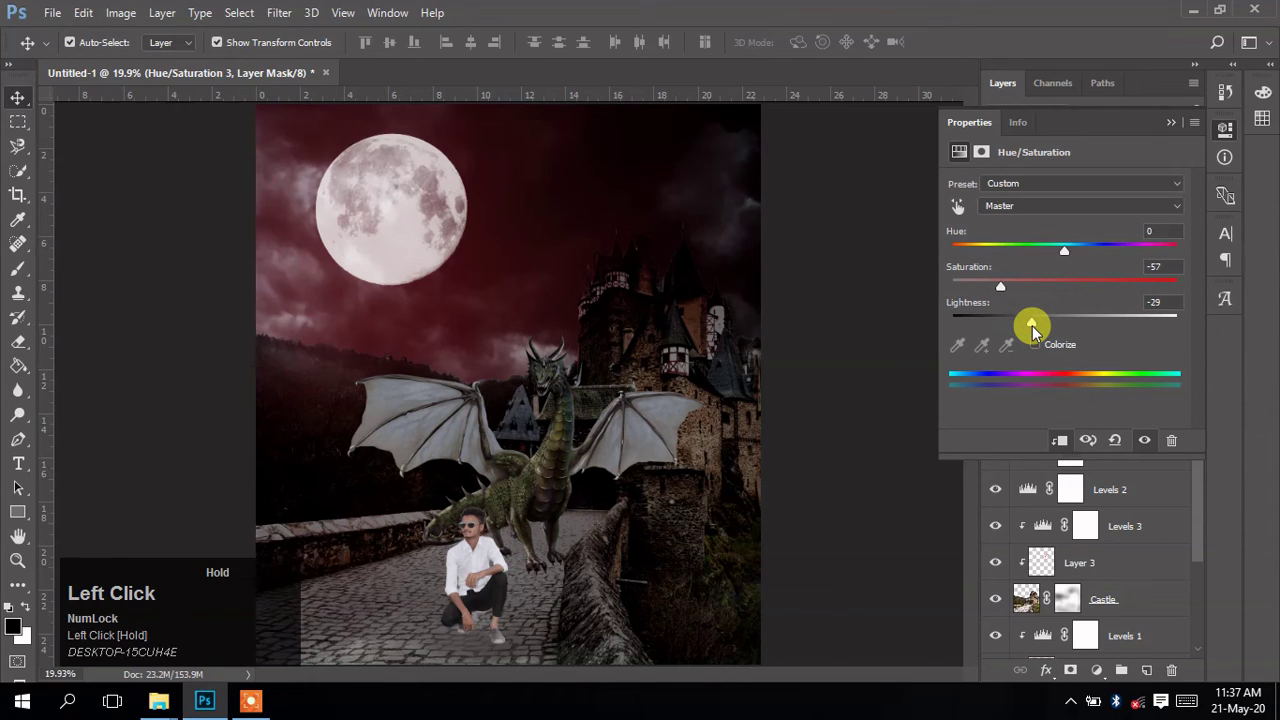
pyautogui.click(1170, 125)
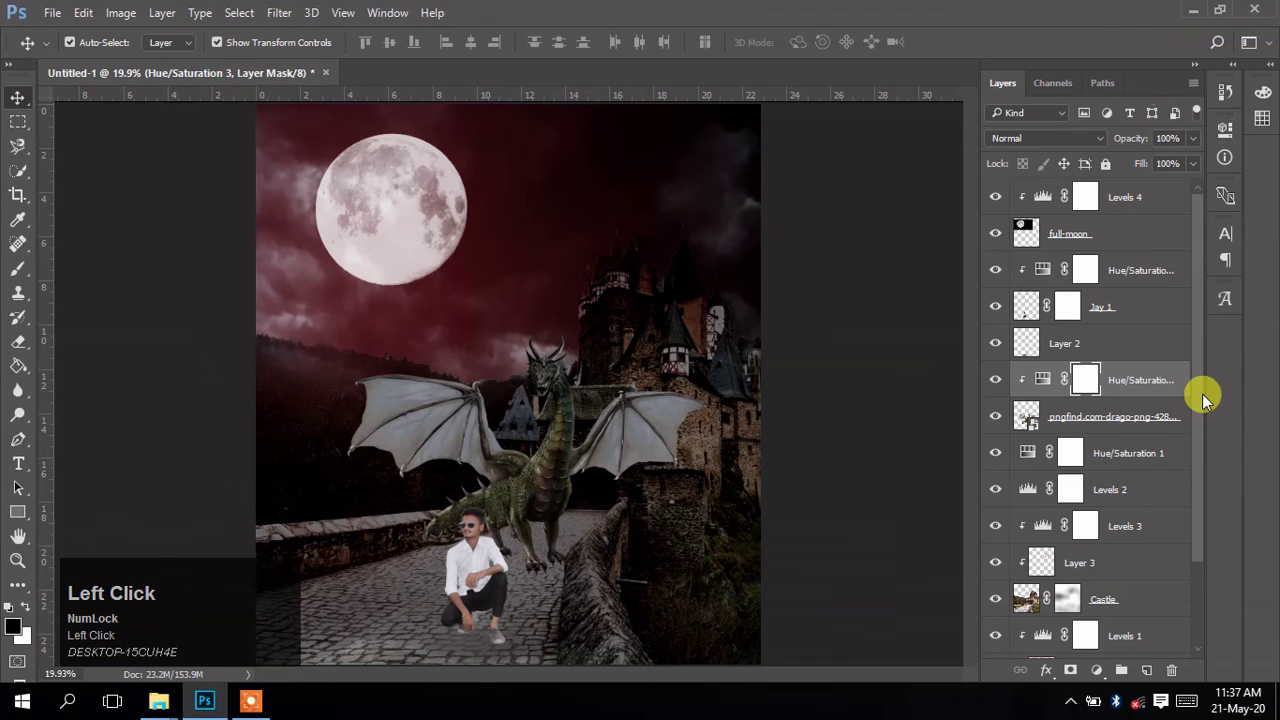
# - Add a second Hue/Saturation adjustment clipped to the dragon with hue +168, saturation +45 and lightness about -27
pyautogui.click(1097, 674)
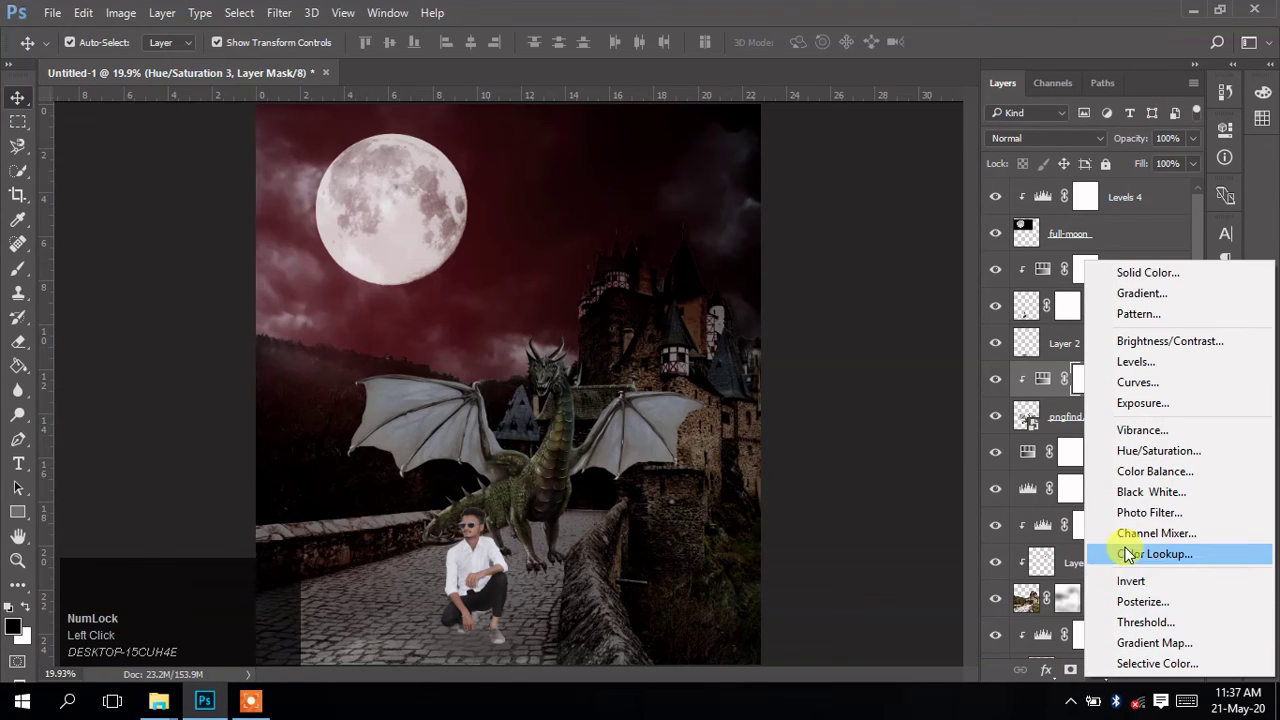
pyautogui.click(1130, 458)
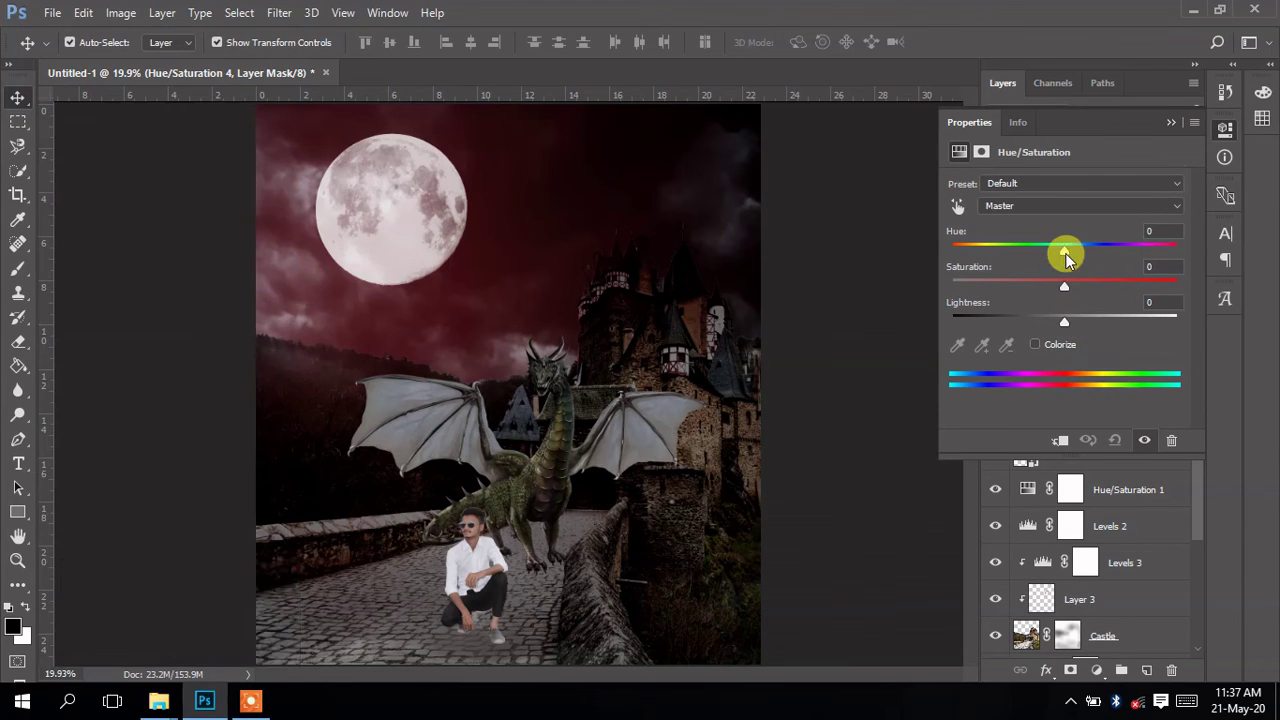
pyautogui.moveTo(1062, 248); pyautogui.dragTo(1051, 410)
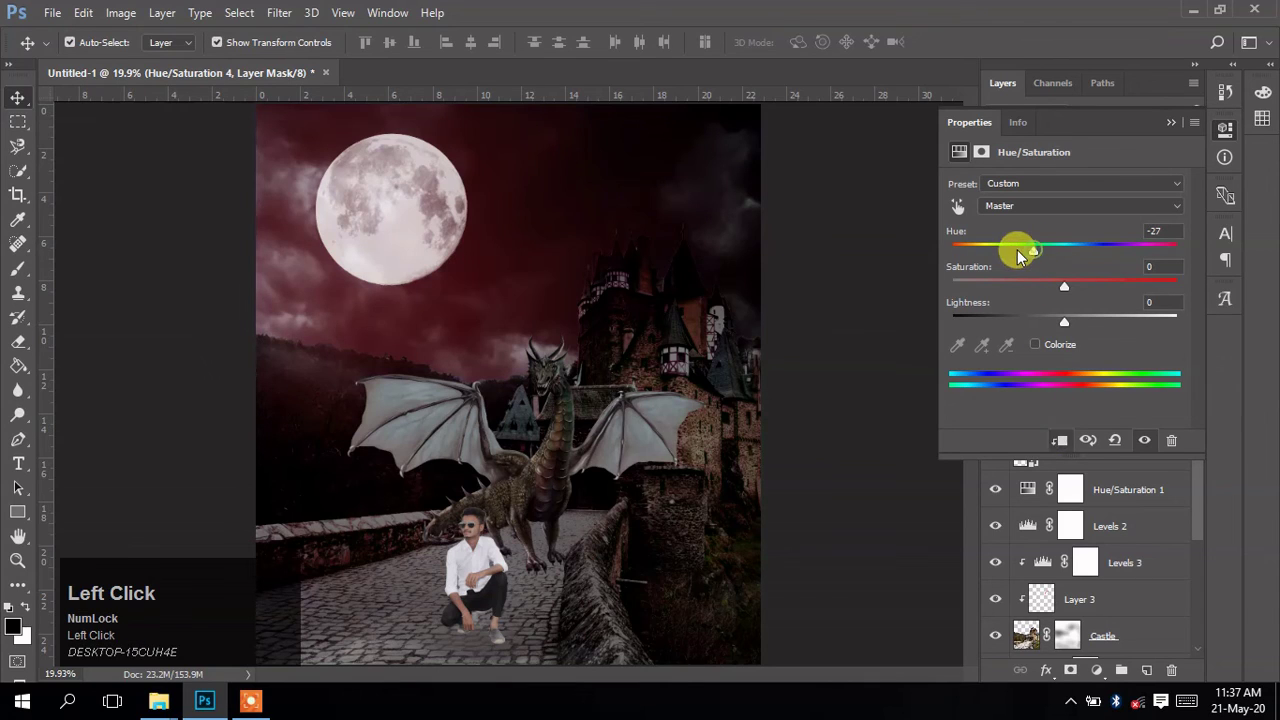
pyautogui.moveTo(1033, 251); pyautogui.dragTo(1170, 258)
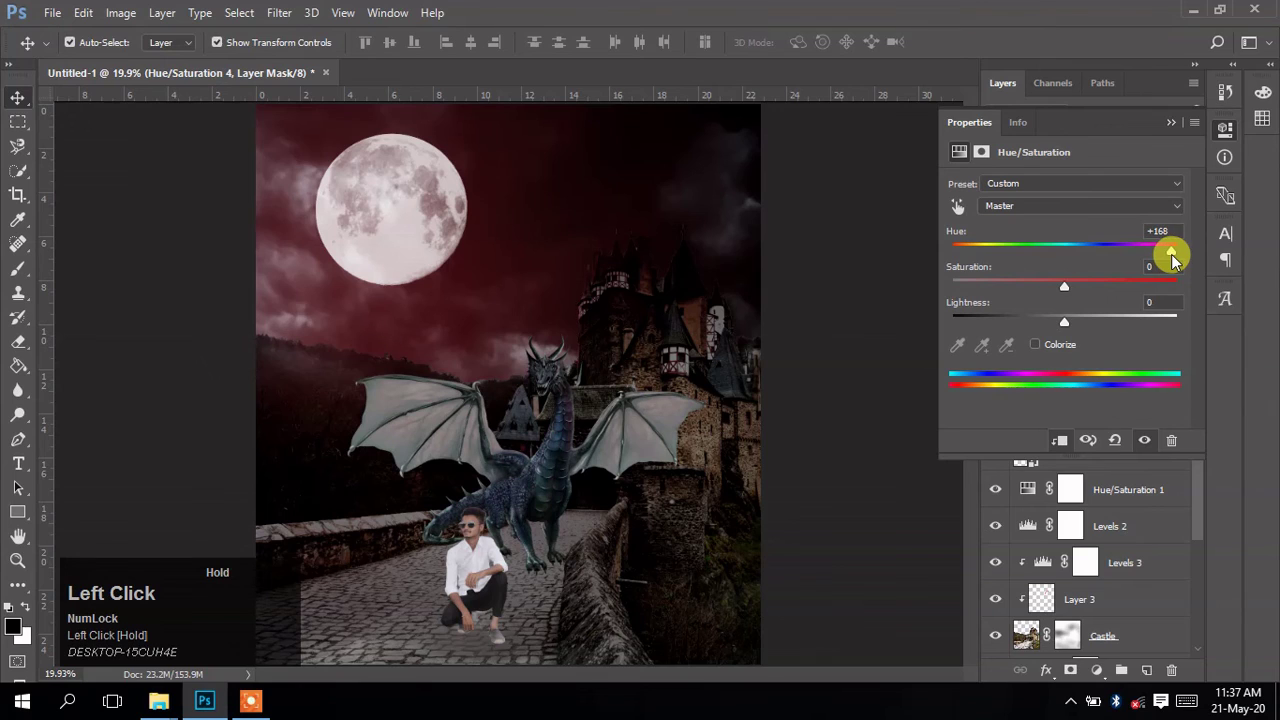
pyautogui.click(1064, 287)
pyautogui.moveTo(1064, 287); pyautogui.dragTo(1116, 290)
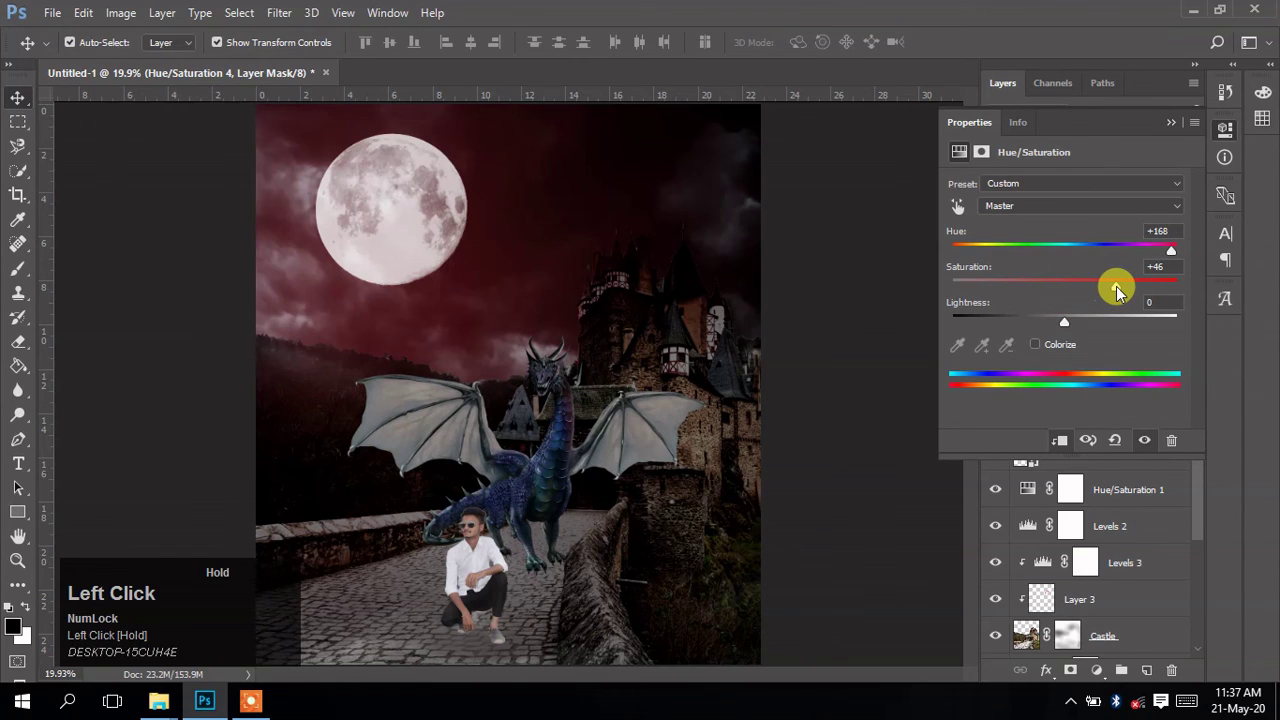
pyautogui.moveTo(1066, 323); pyautogui.dragTo(1037, 322)
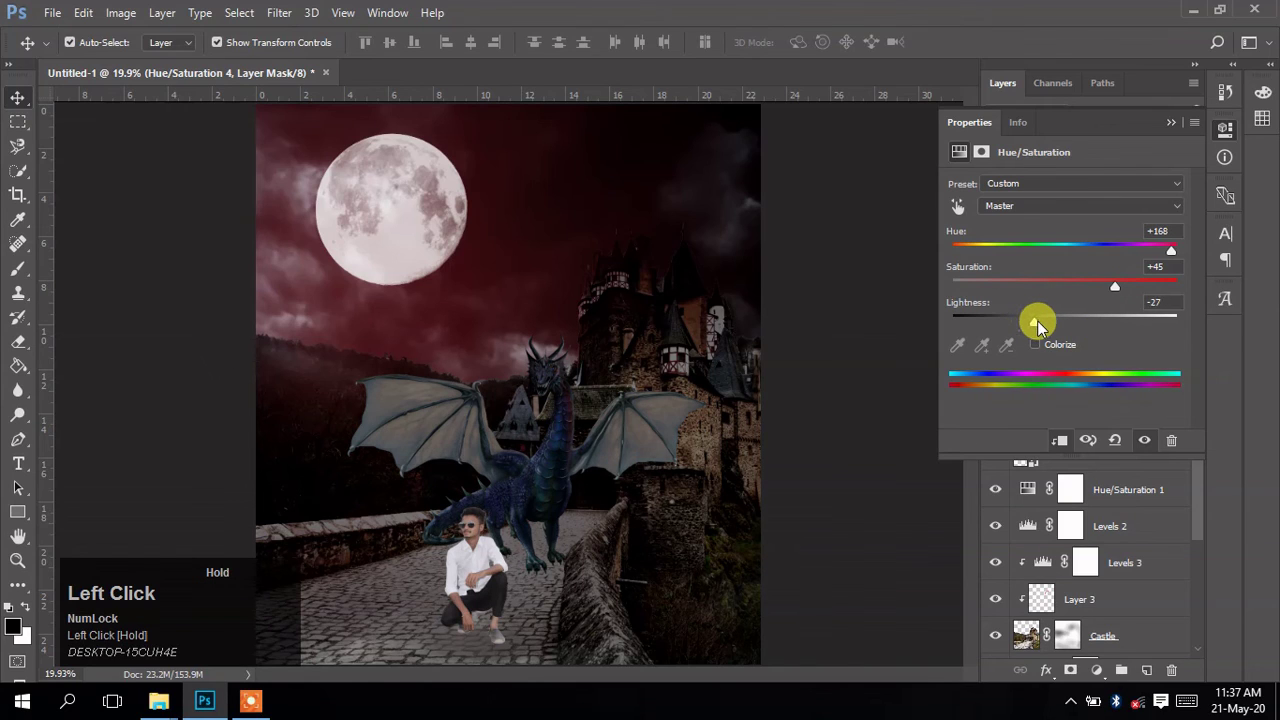
pyautogui.click(1172, 125)
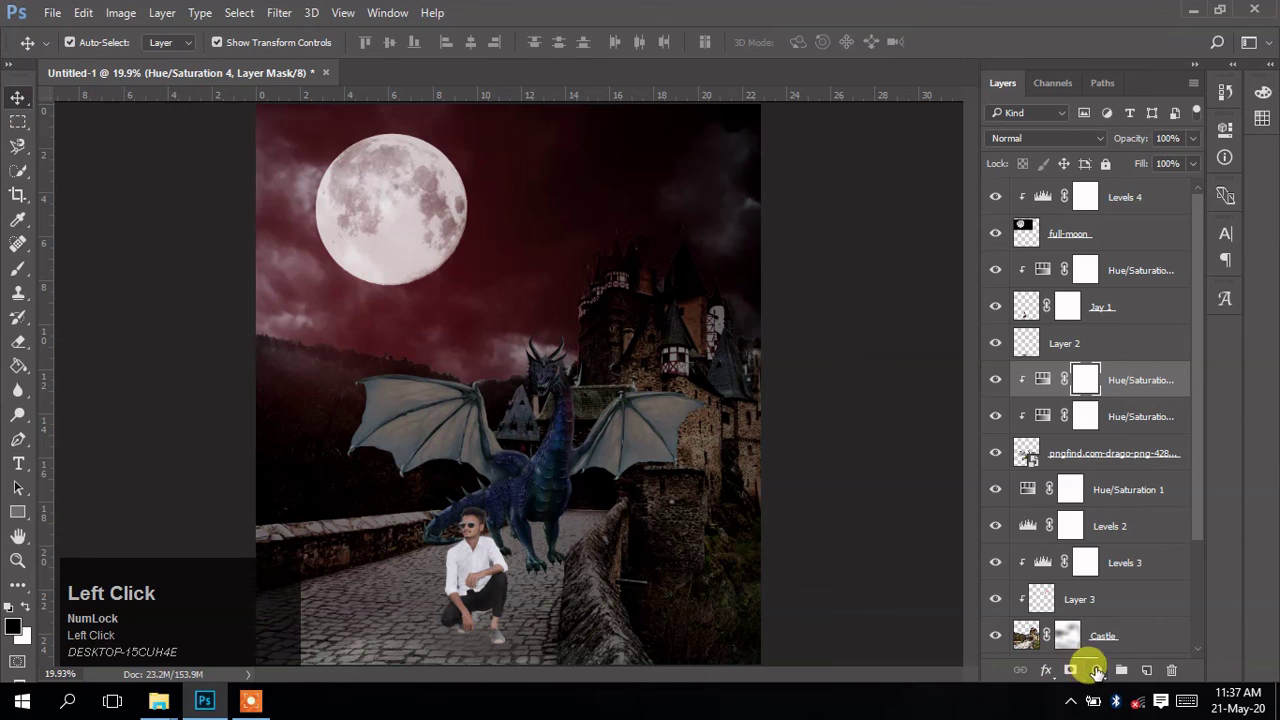
# - Add a Levels adjustment clipped to the dragon with input levels 0, 1.30 and 174, and output white 209
pyautogui.click(1097, 670)
pyautogui.click(1149, 347)
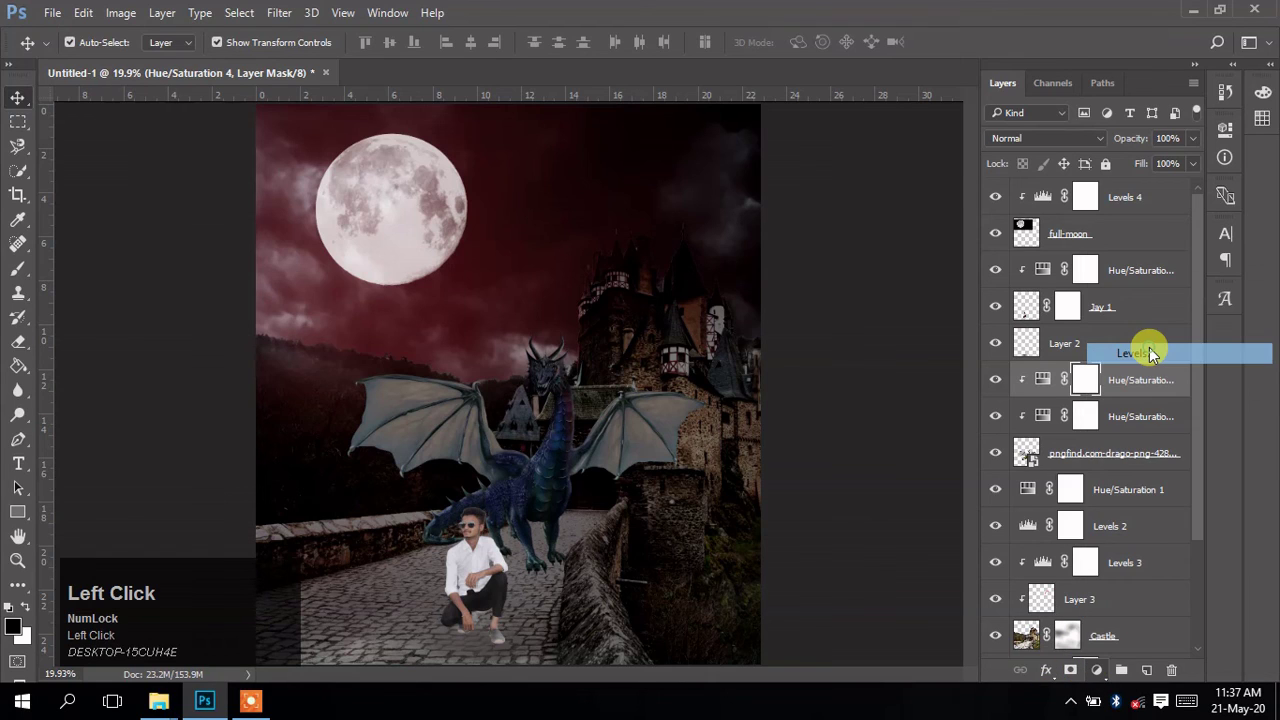
pyautogui.click(1058, 440)
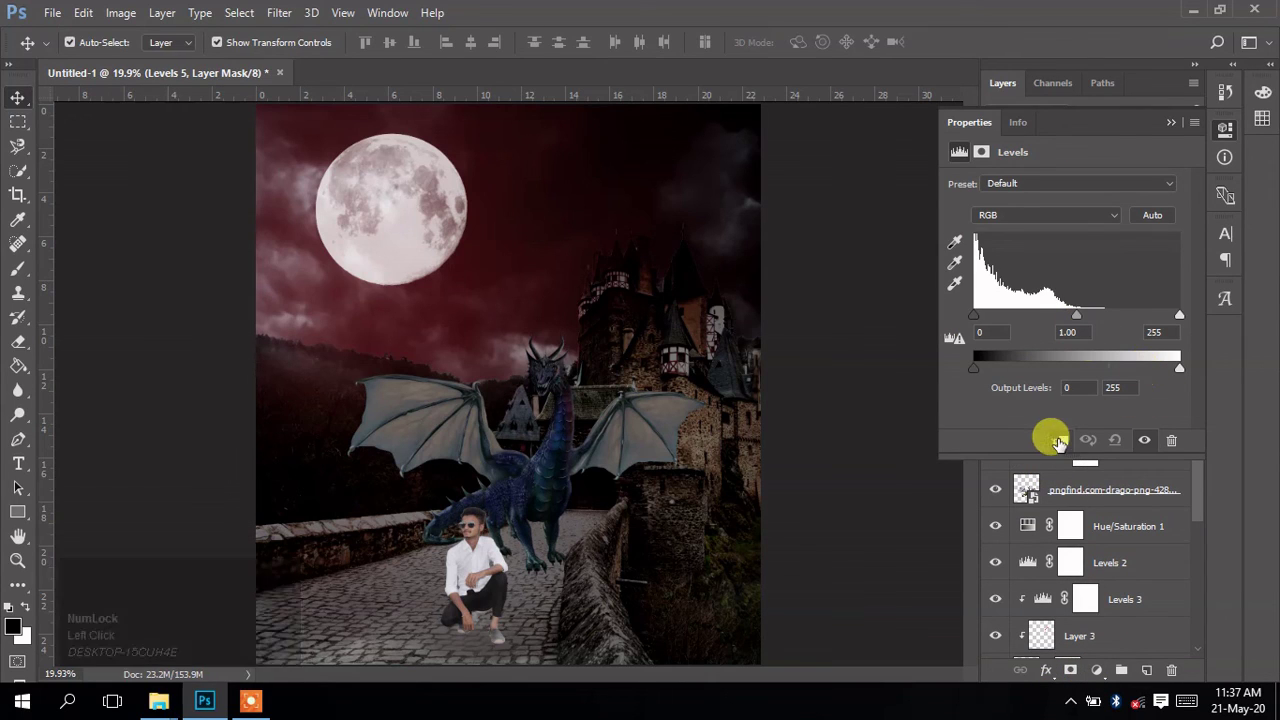
pyautogui.moveTo(1180, 370); pyautogui.dragTo(1138, 368)
pyautogui.moveTo(974, 368)
pyautogui.mouseDown()
pyautogui.moveTo(1005, 372)
pyautogui.moveTo(975, 370)
pyautogui.mouseUp()
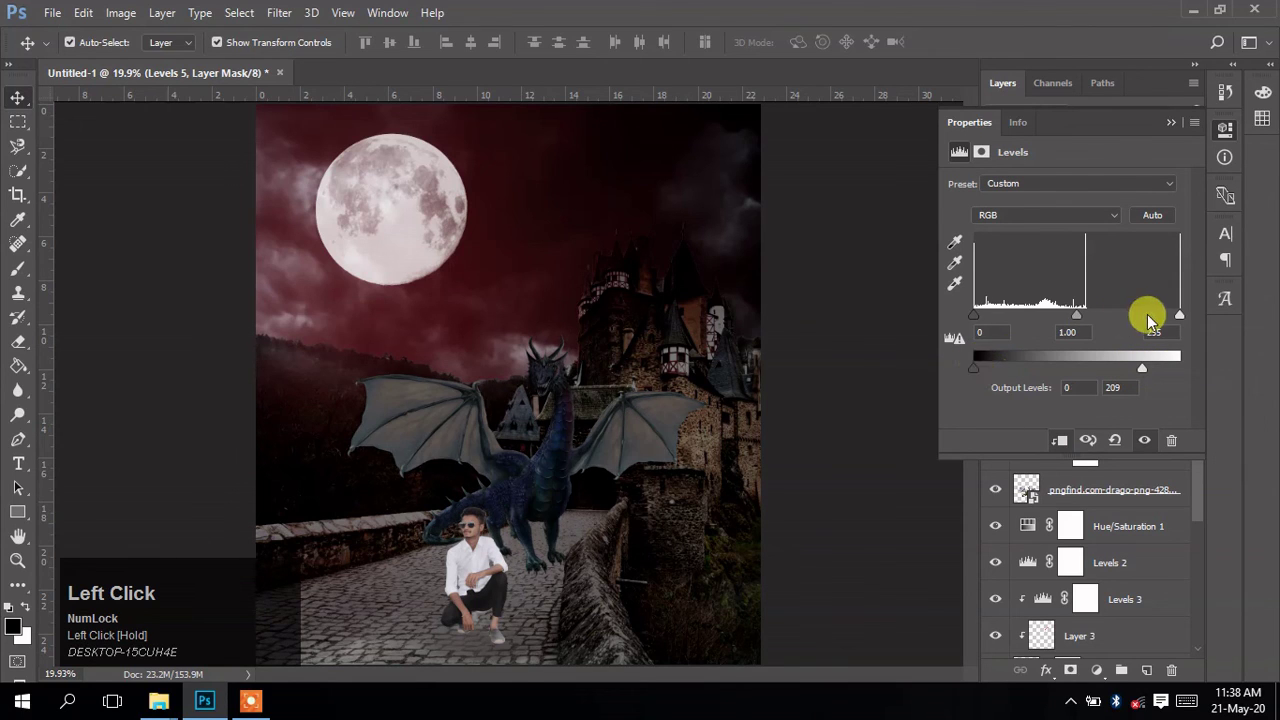
pyautogui.moveTo(1177, 315); pyautogui.dragTo(1028, 320)
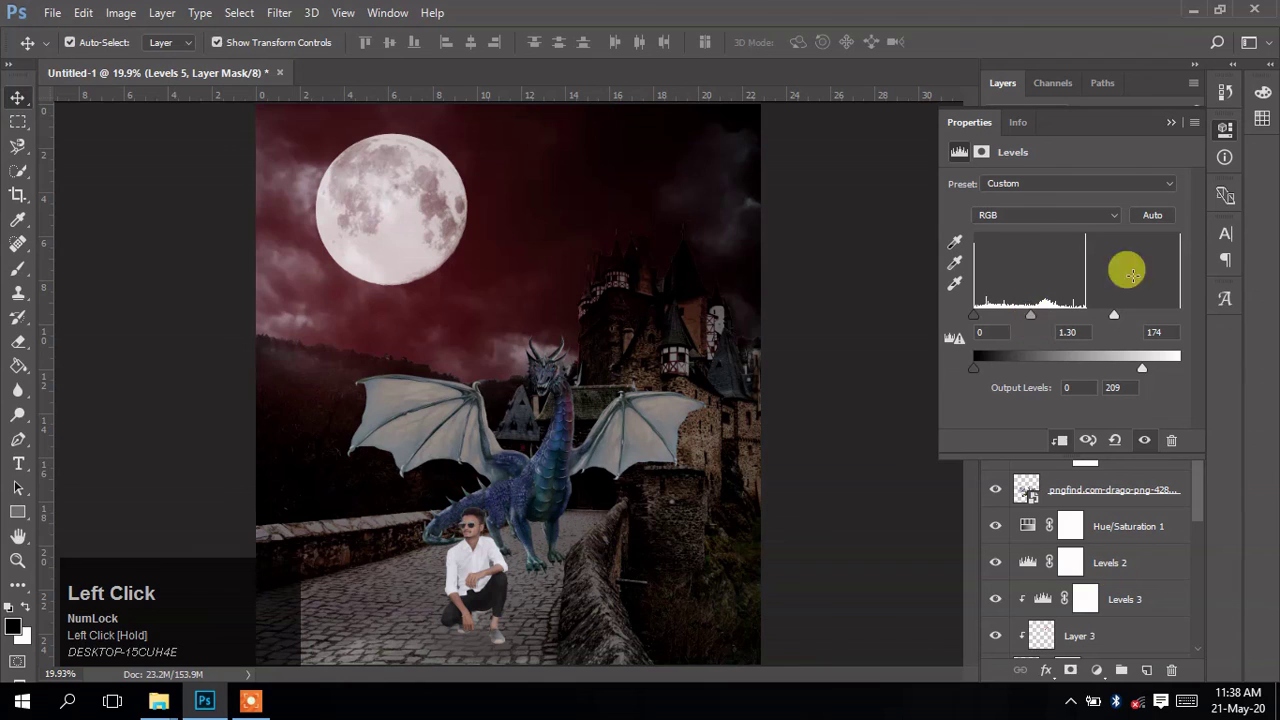
pyautogui.click(1162, 131)
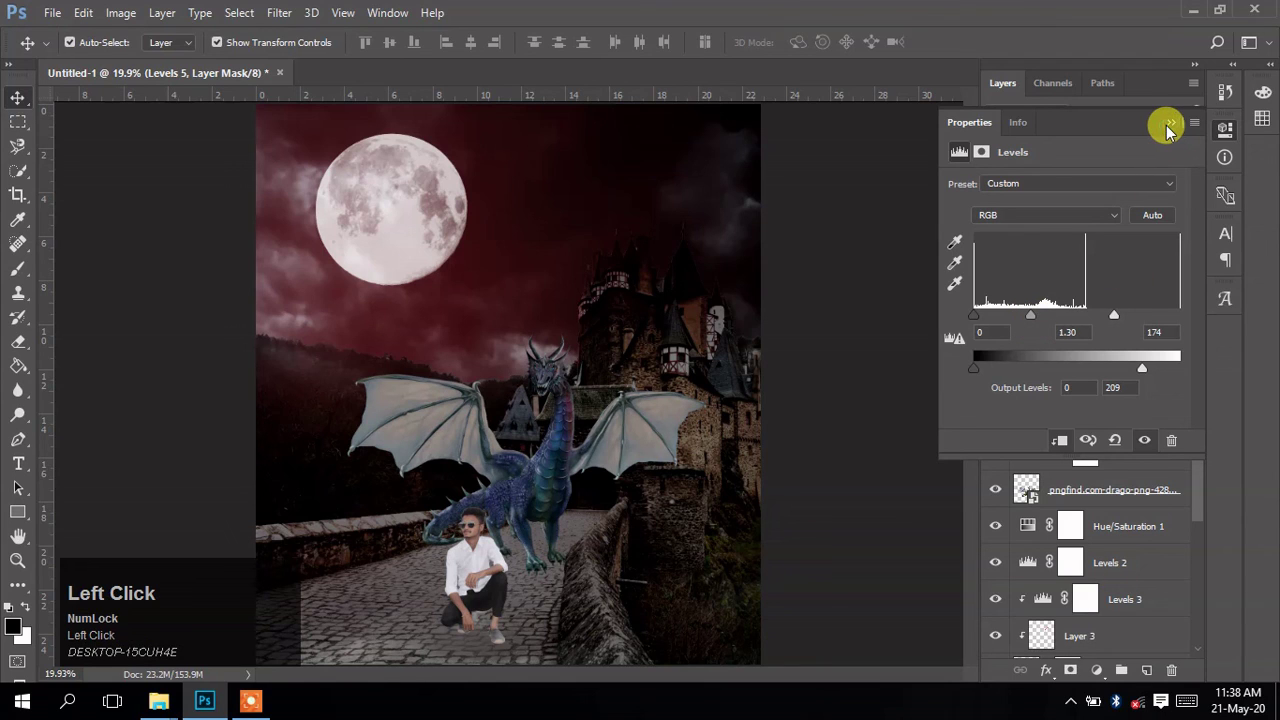
pyautogui.click(1166, 125)
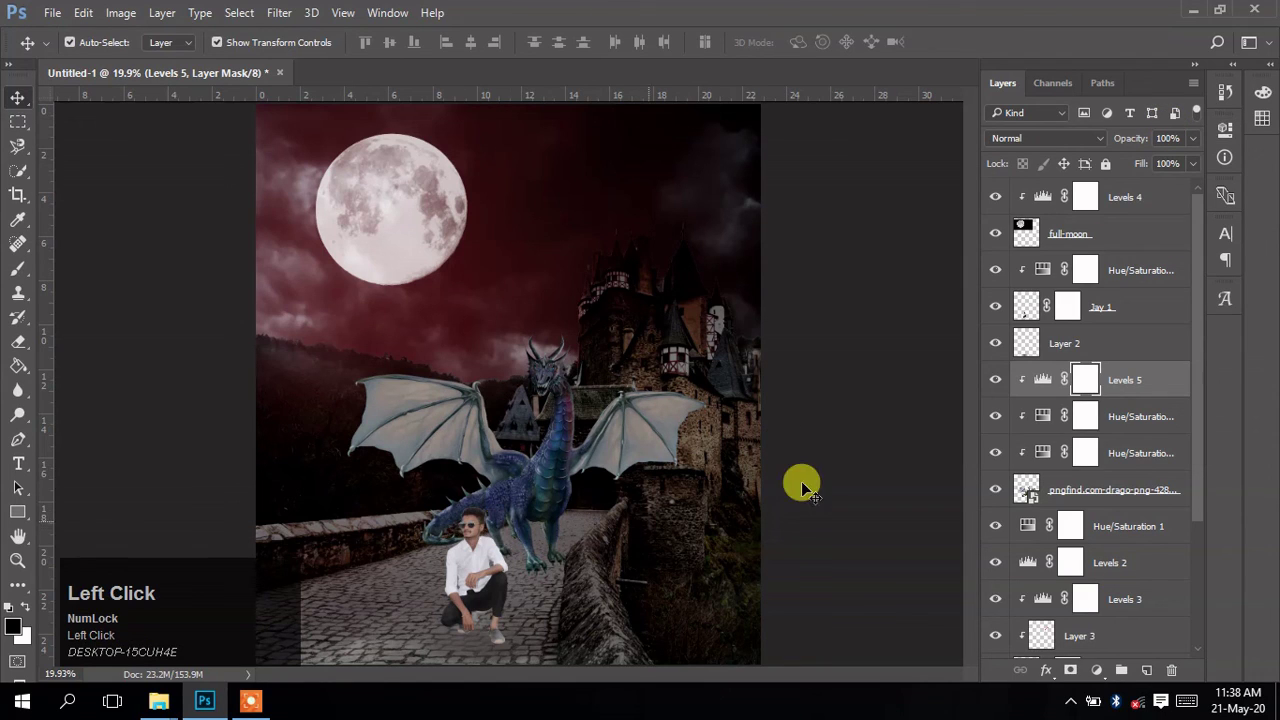
pyautogui.click(837, 472)
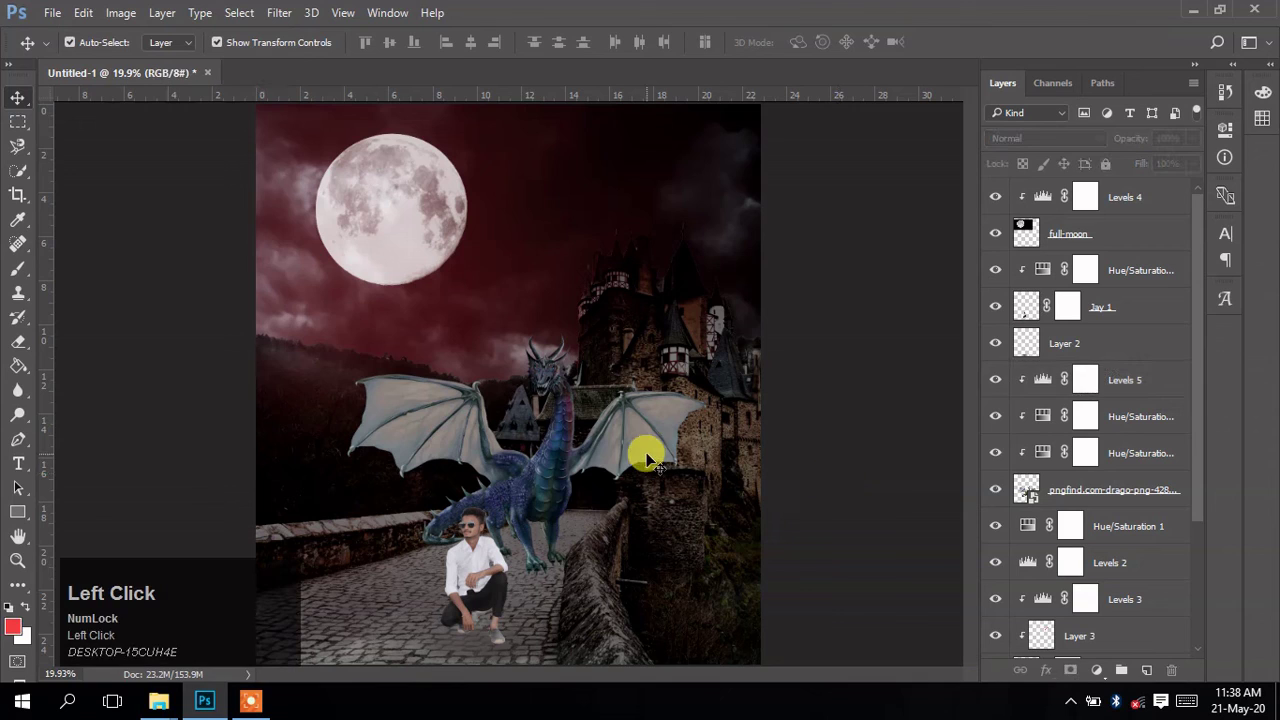
# - Add a Levels adjustment clipped to the crouching man's layer with input black 14 and input white 236
pyautogui.click(492, 573)
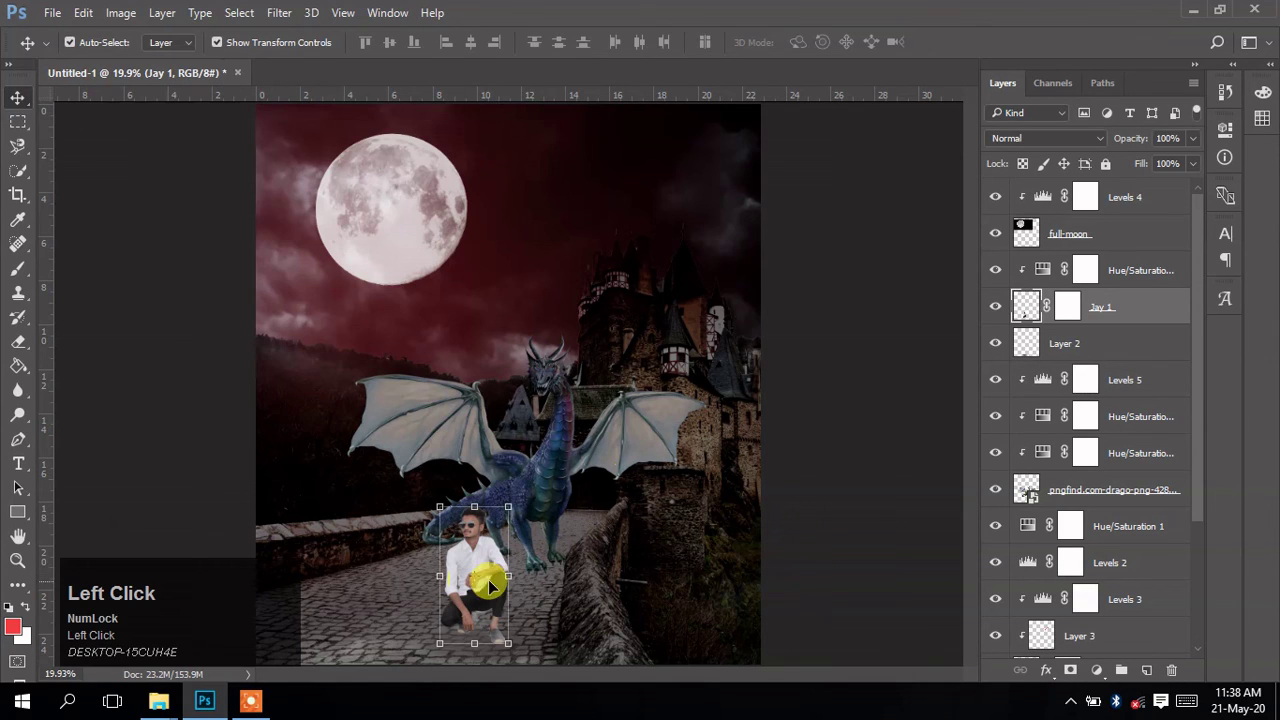
pyautogui.click(1094, 672)
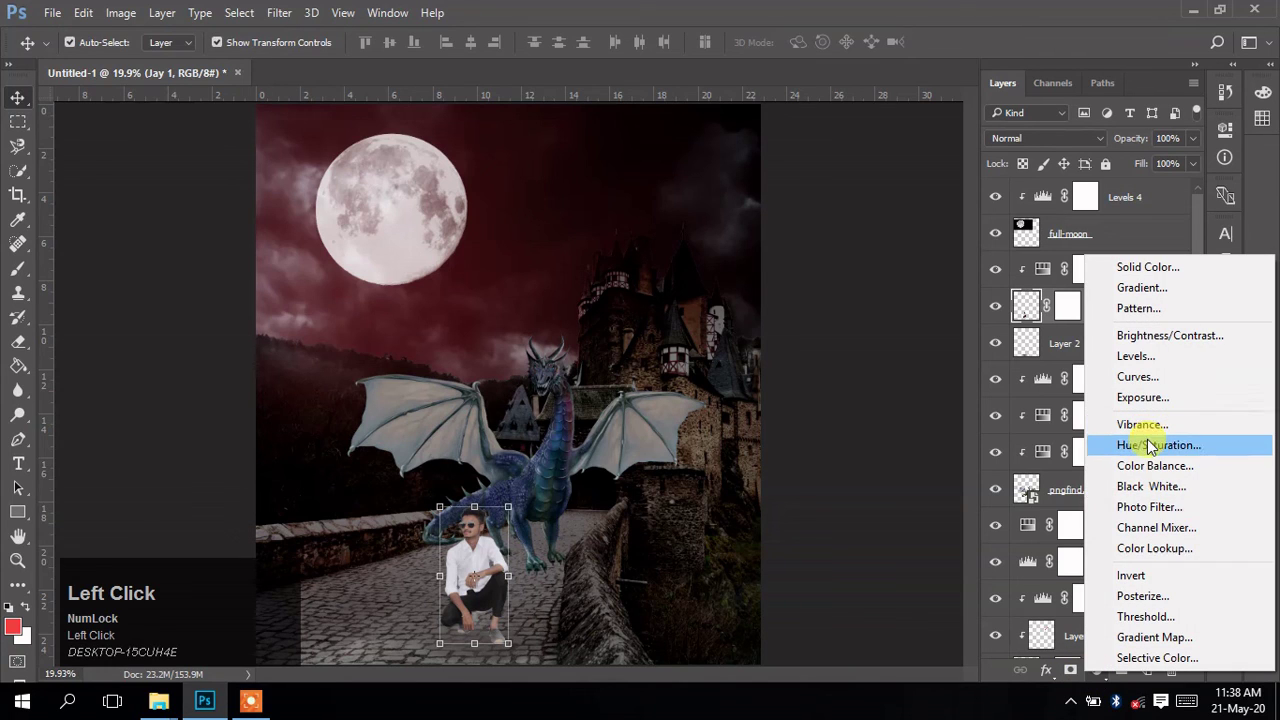
pyautogui.click(1135, 360)
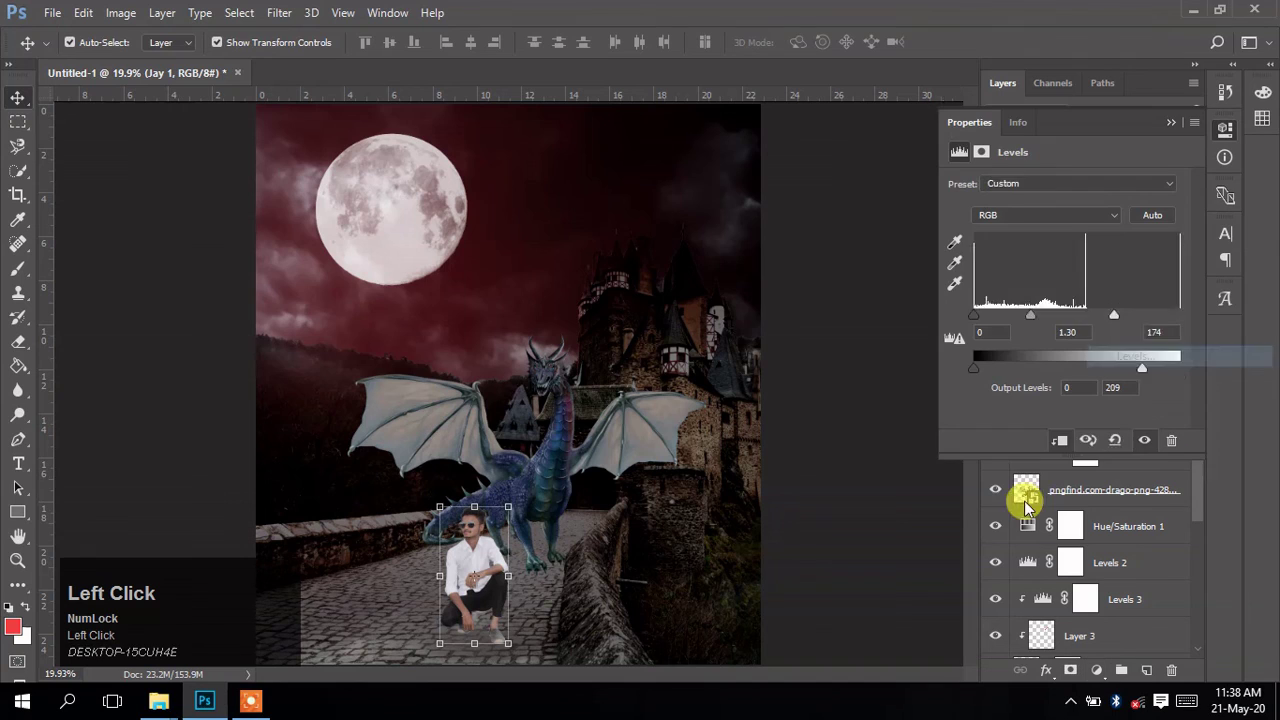
pyautogui.click(1057, 440)
pyautogui.moveTo(1078, 316)
pyautogui.mouseDown()
pyautogui.moveTo(1066, 314)
pyautogui.moveTo(1094, 320)
pyautogui.moveTo(1076, 316)
pyautogui.mouseUp()
pyautogui.click(1057, 440)
pyautogui.moveTo(1181, 316); pyautogui.dragTo(1167, 318)
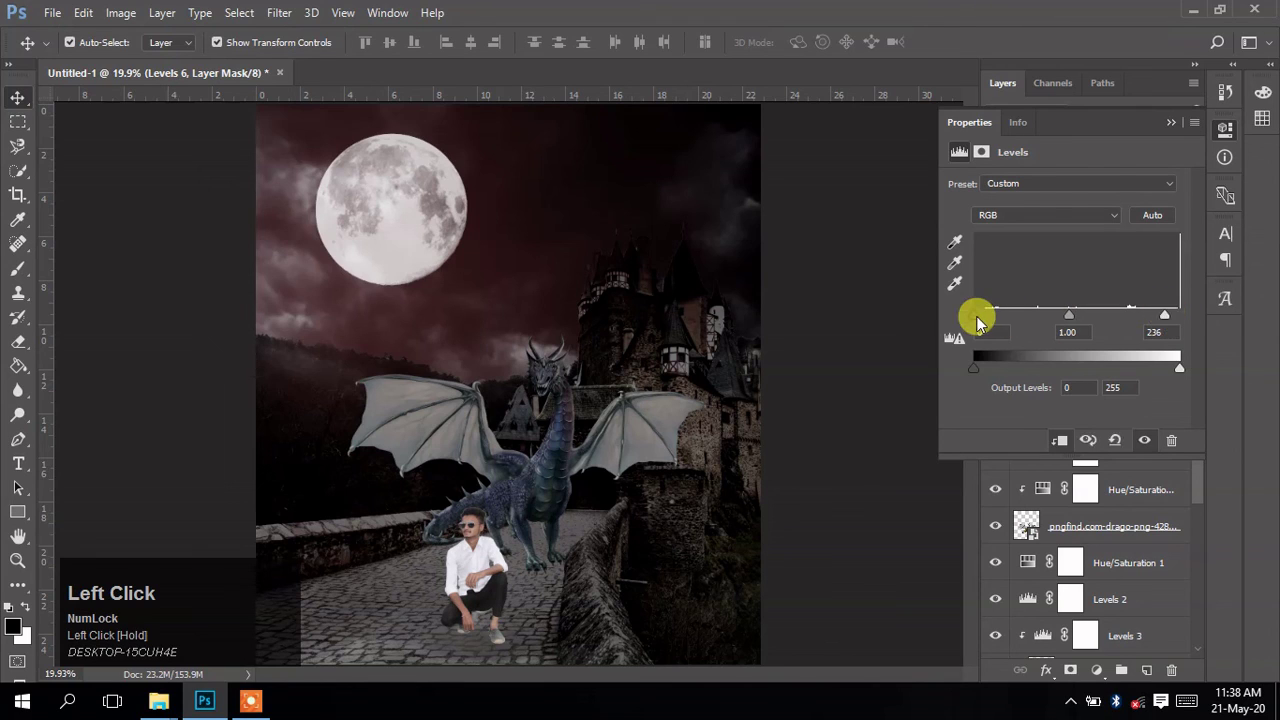
pyautogui.moveTo(974, 318); pyautogui.dragTo(985, 322)
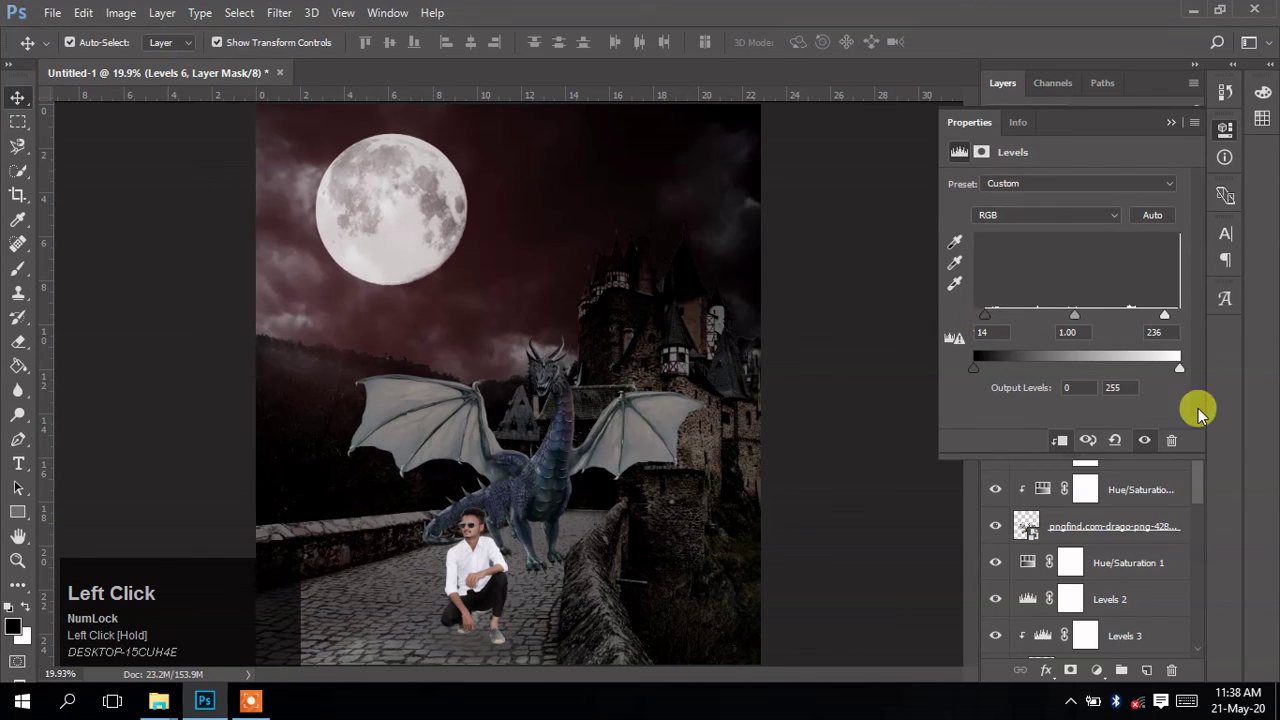
pyautogui.click(1168, 124)
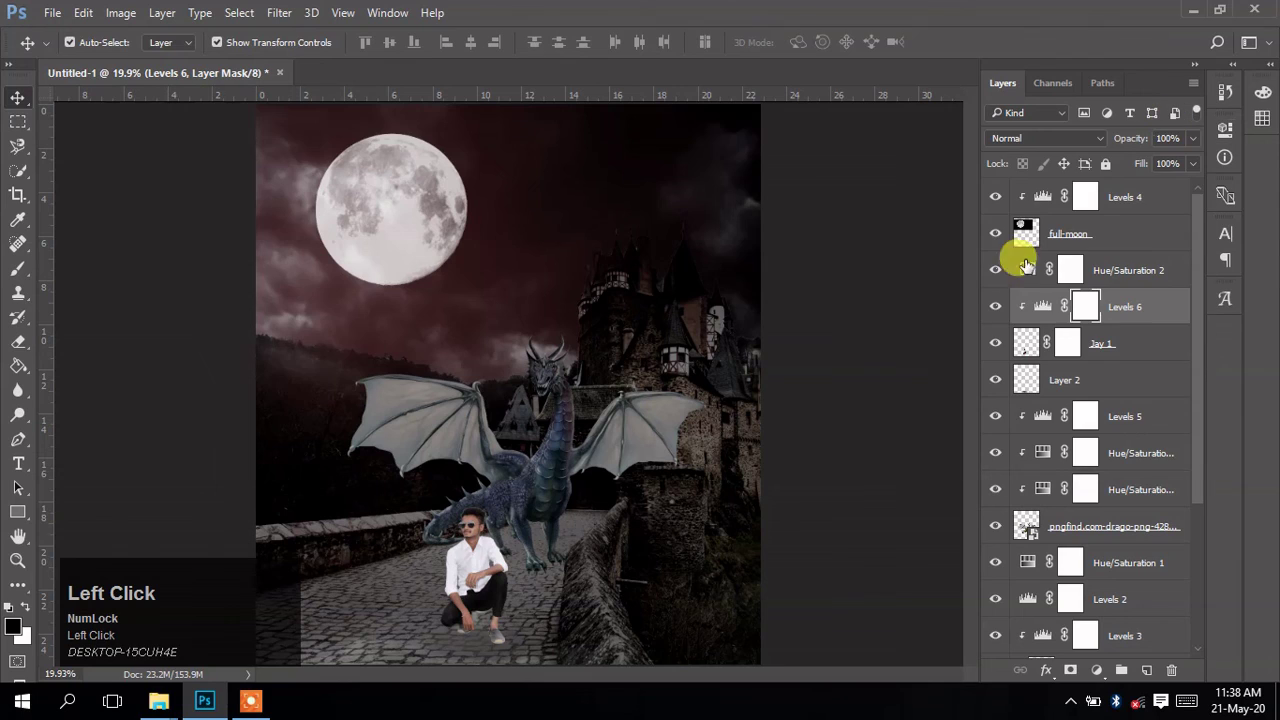
pyautogui.click(873, 303)
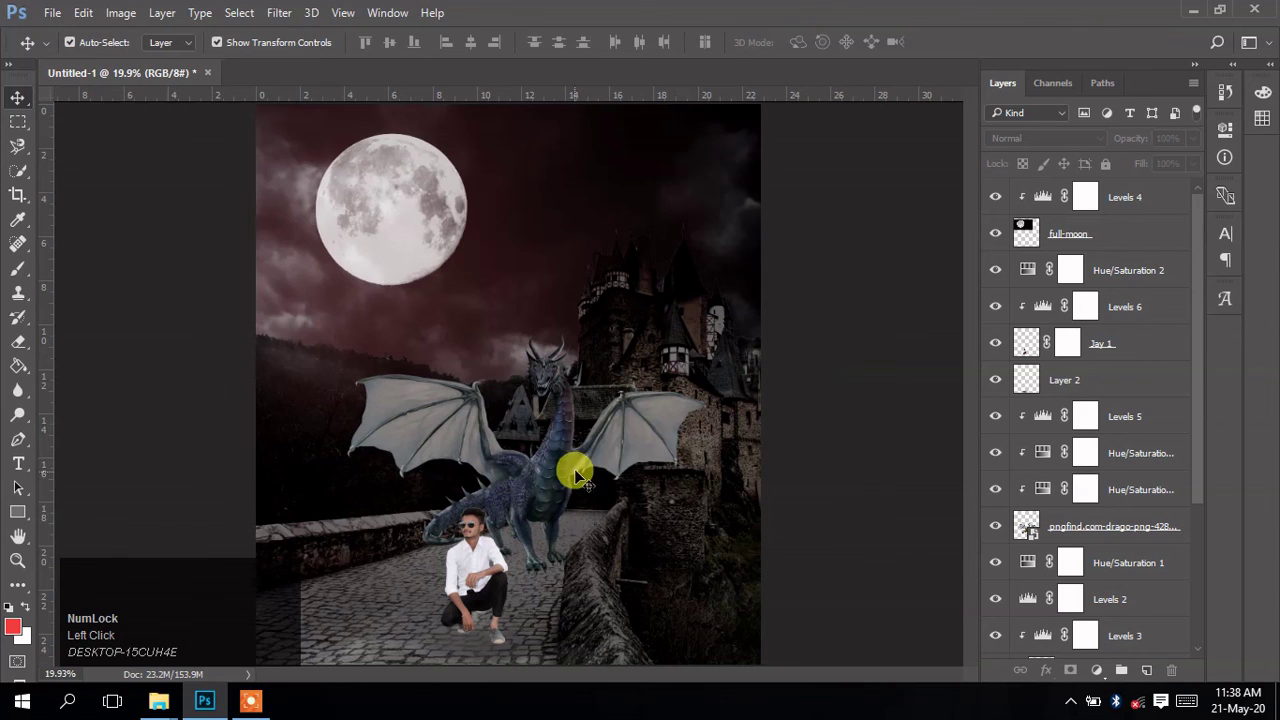
pyautogui.press('F8')
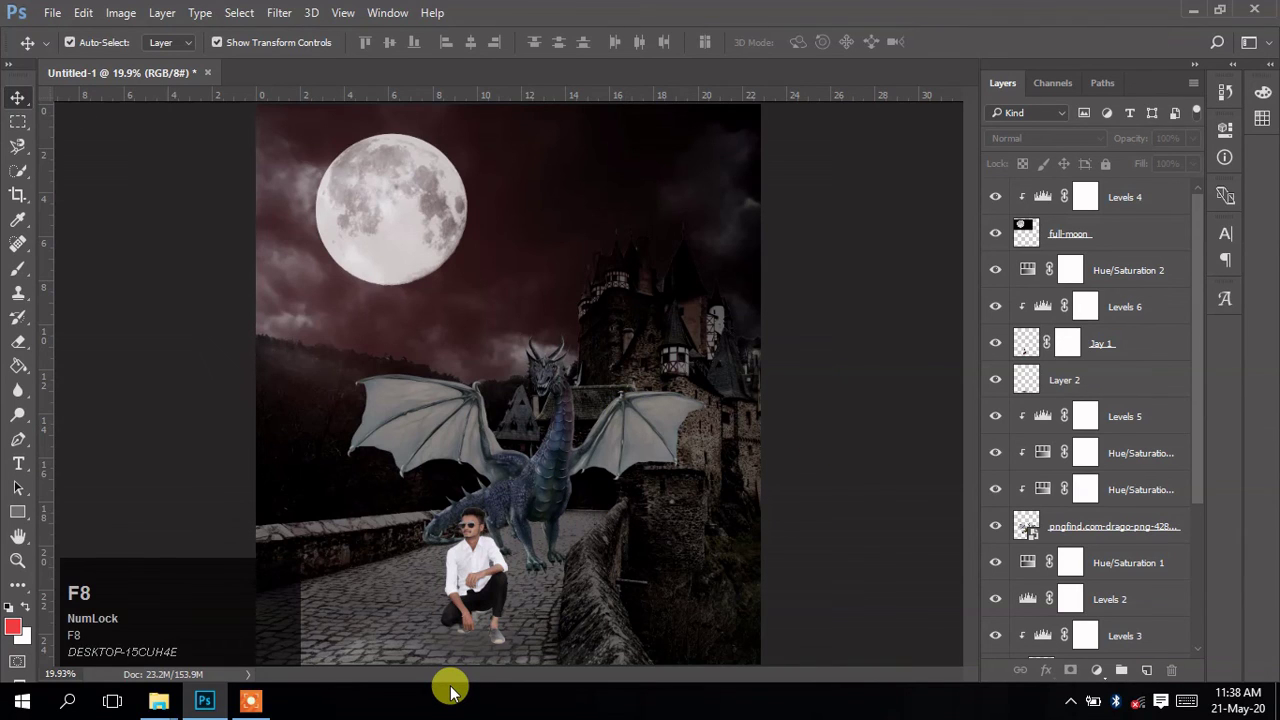